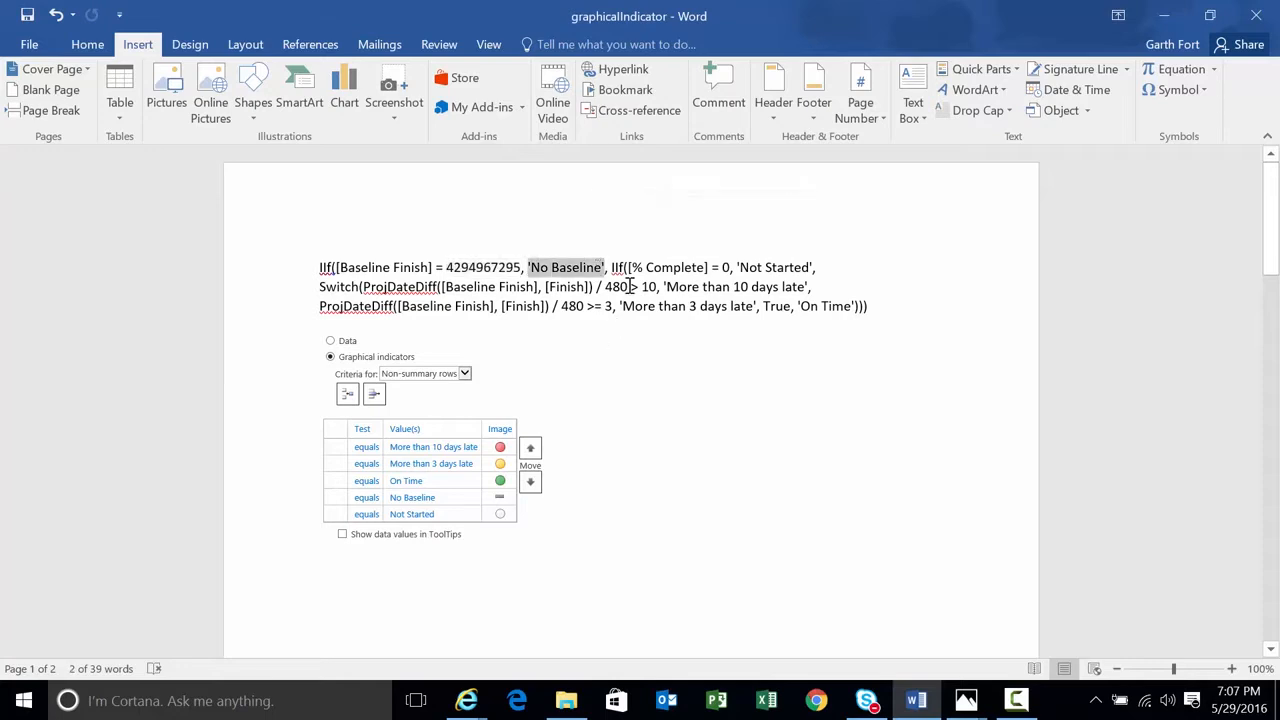
- Examine the formula's Not Started, ProjDateDiff, More than 10 days late, More than 3 days late and On Time parts
{"action": "left_click", "coordinate": [628, 267]}
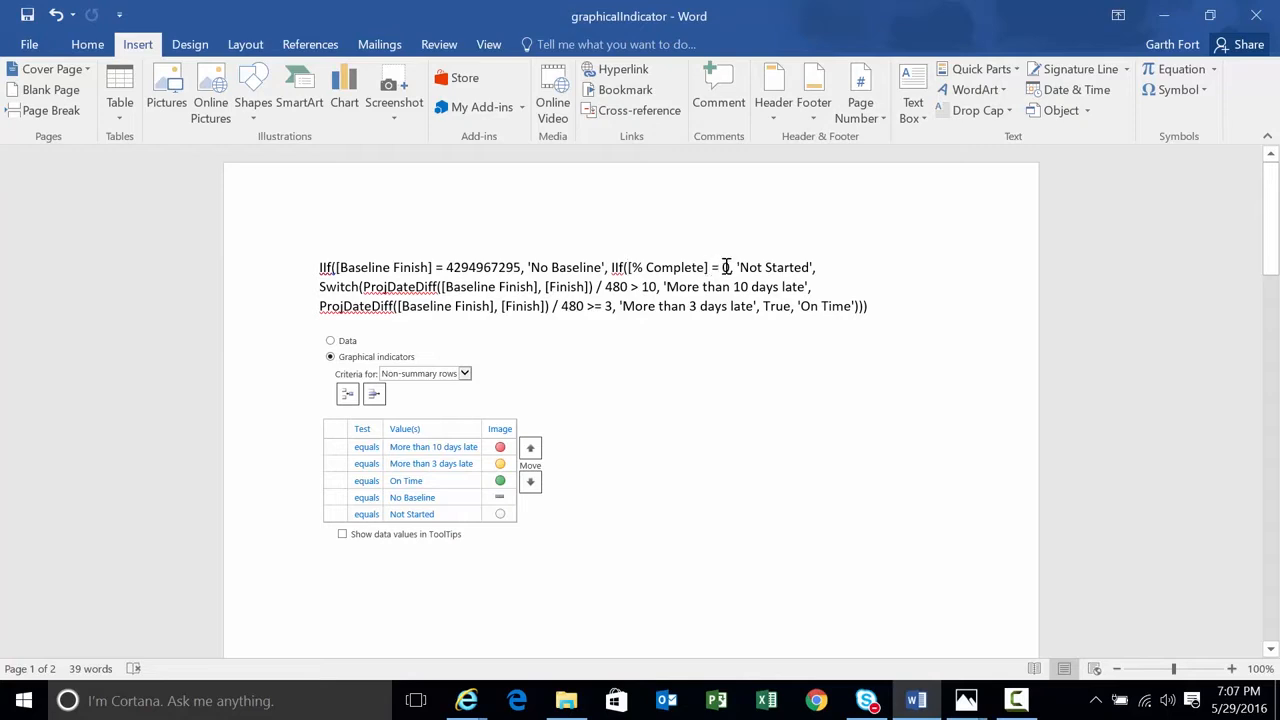
{"action": "left_click_drag", "start_coordinate": [738, 267], "coordinate": [813, 267]}
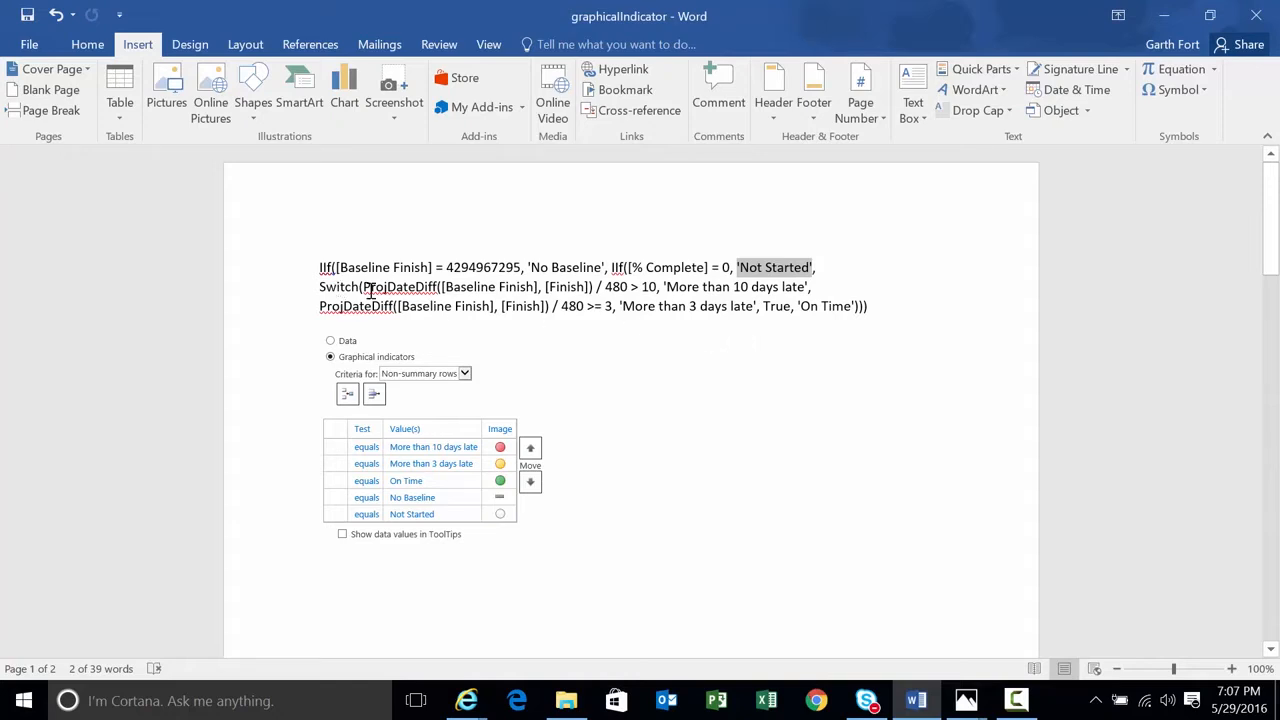
{"action": "left_click_drag", "start_coordinate": [366, 287], "coordinate": [438, 287]}
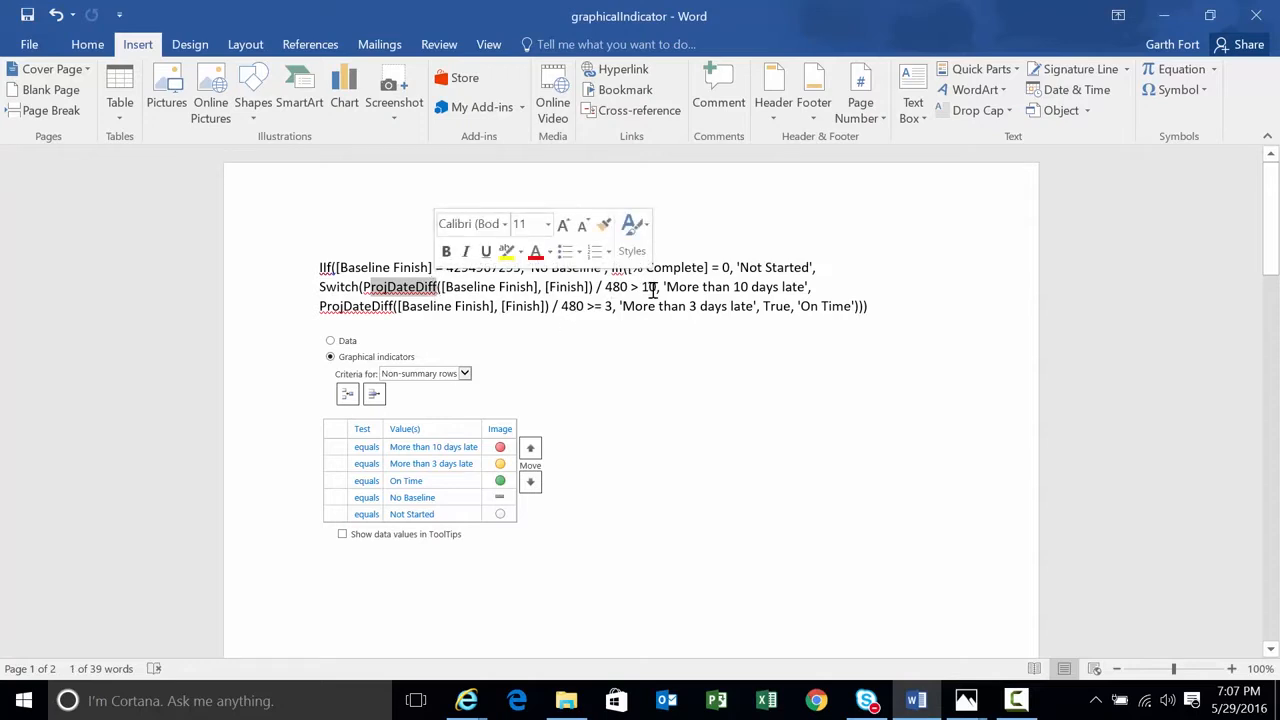
{"action": "left_click_drag", "start_coordinate": [665, 287], "coordinate": [808, 287]}
{"action": "left_click_drag", "start_coordinate": [622, 308], "coordinate": [853, 308]}
{"action": "left_click", "coordinate": [886, 320]}
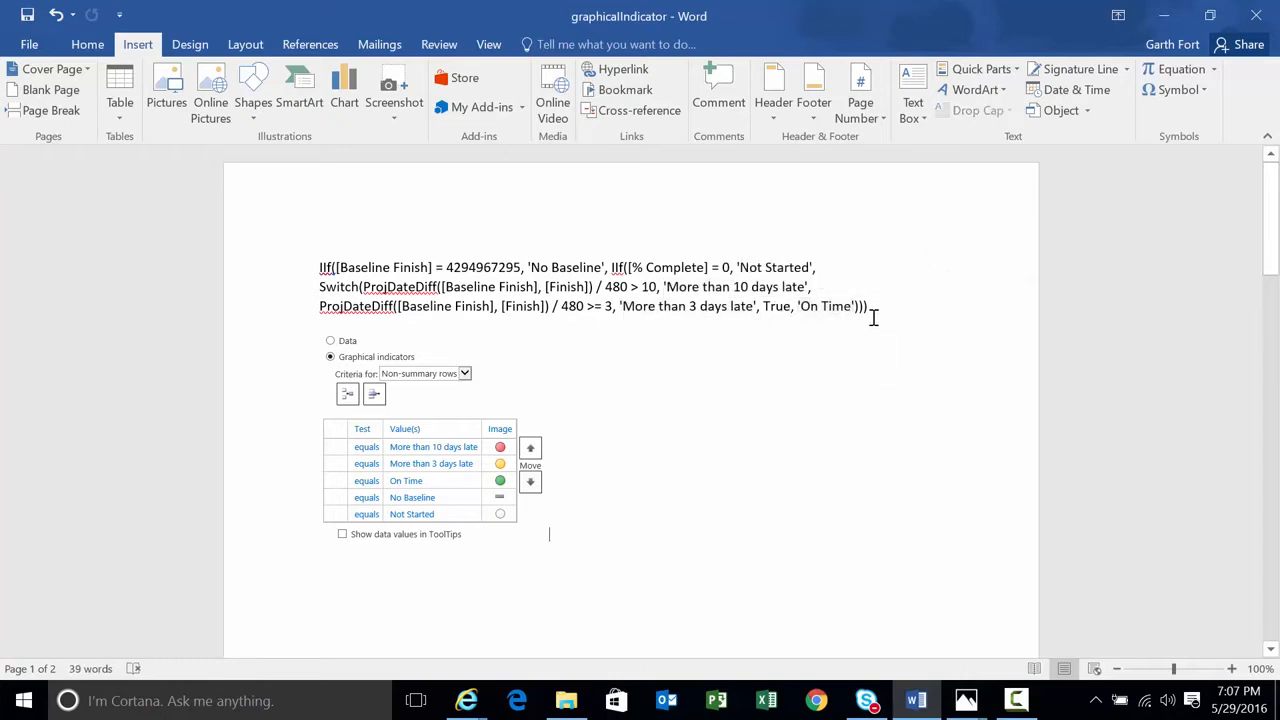
- Copy the entire schedule status formula from the document and switch to the Project Web App site in Internet Explorer
{"action": "left_click_drag", "start_coordinate": [870, 307], "coordinate": [306, 271]}
{"action": "key", "text": "ctrl+c"}
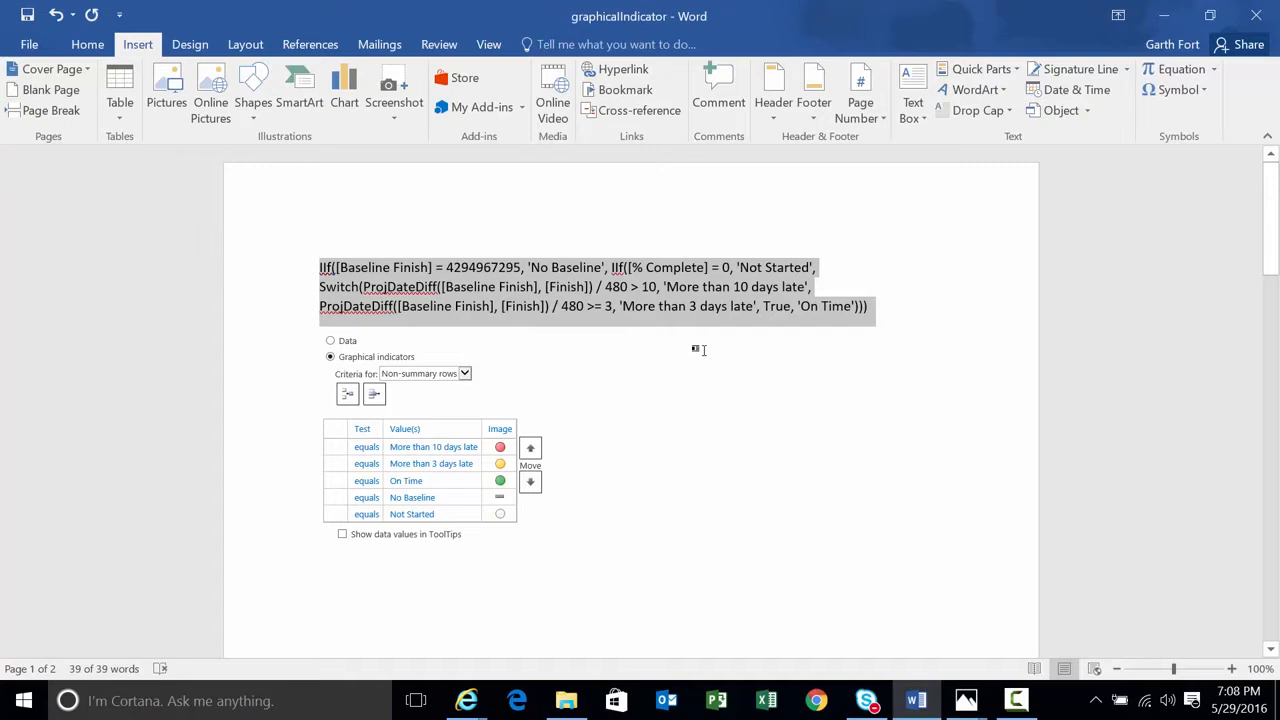
{"action": "left_click", "coordinate": [466, 700]}
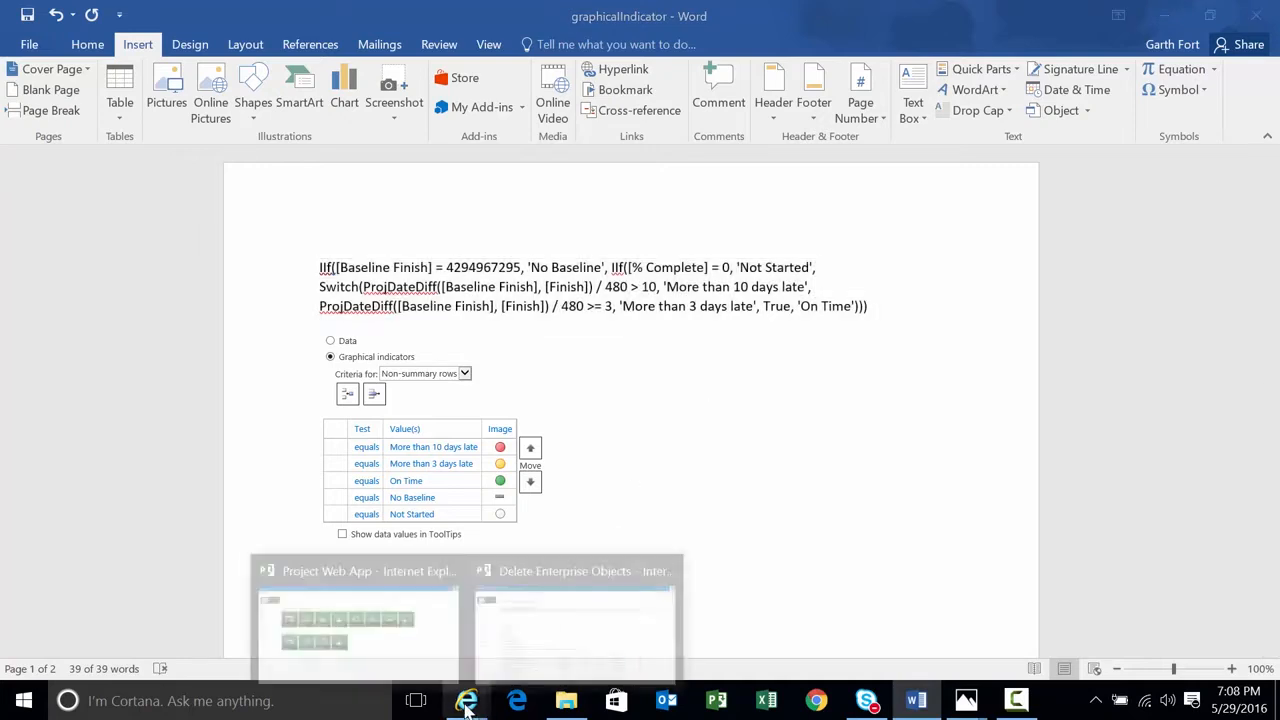
{"action": "left_click", "coordinate": [505, 635]}
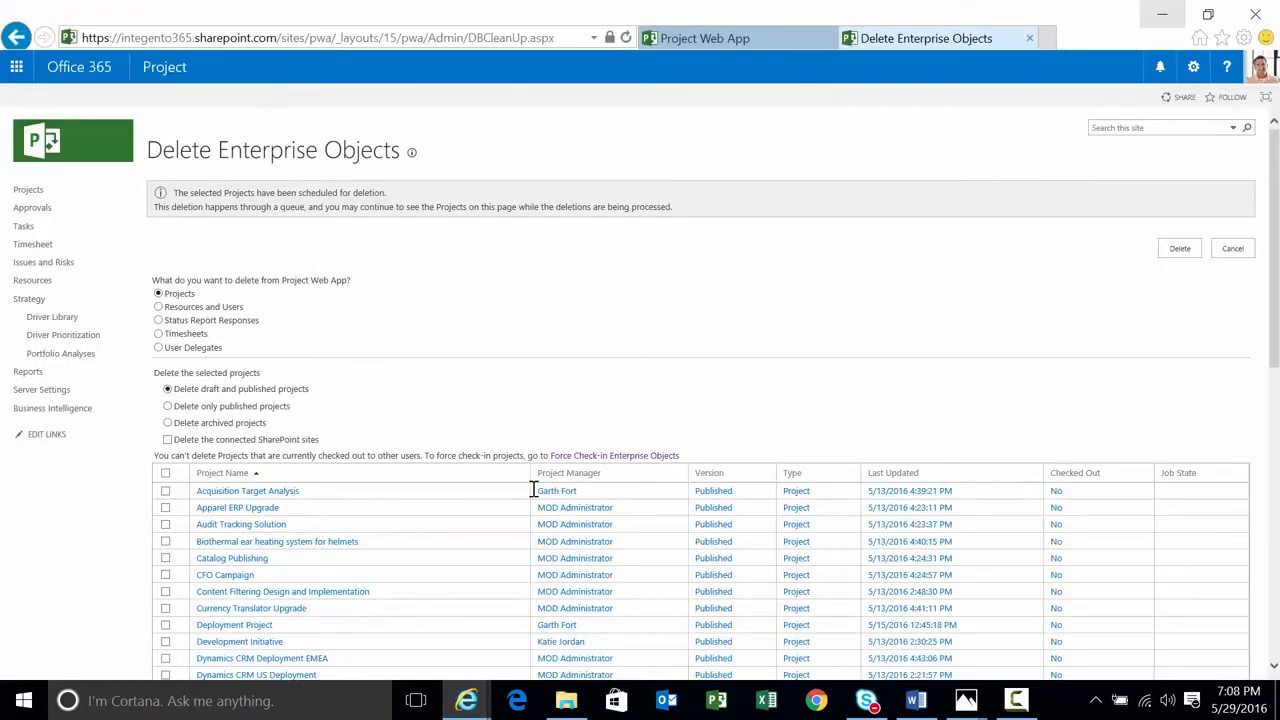
- Start a new enterprise custom field in the server settings and name it ProjSchedStat
{"action": "left_click", "coordinate": [50, 390]}
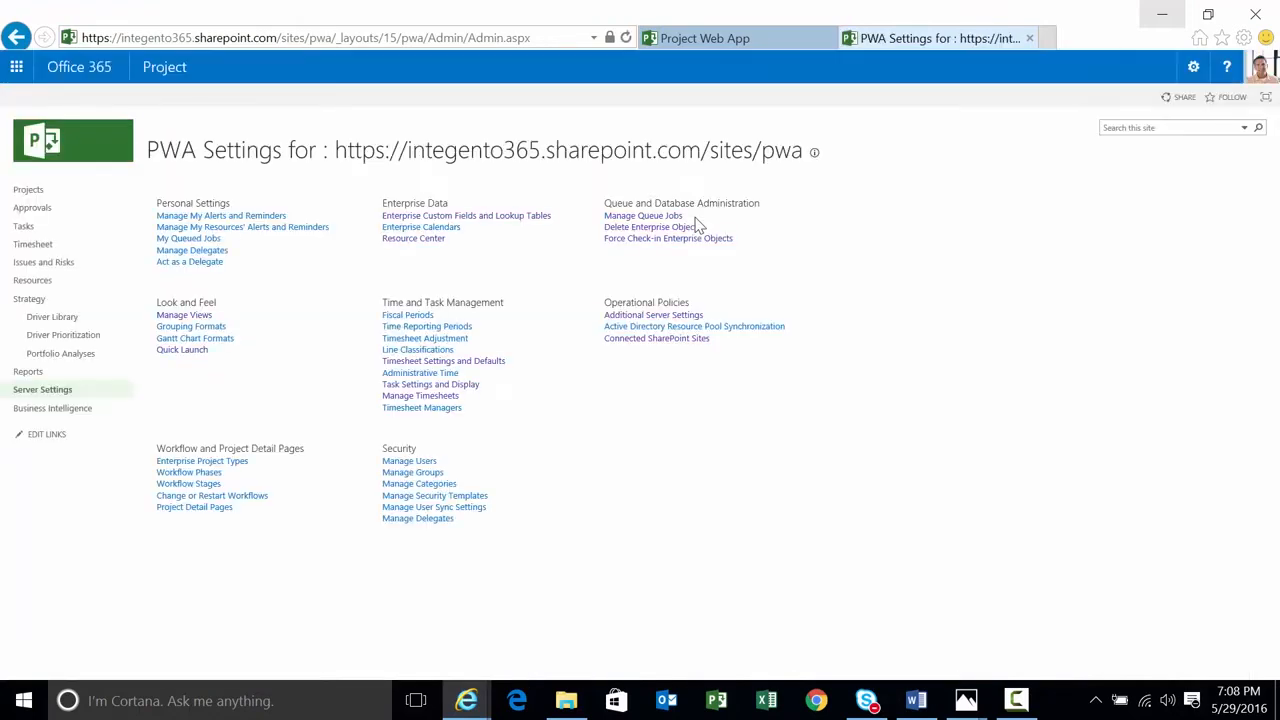
{"action": "left_click", "coordinate": [520, 217]}
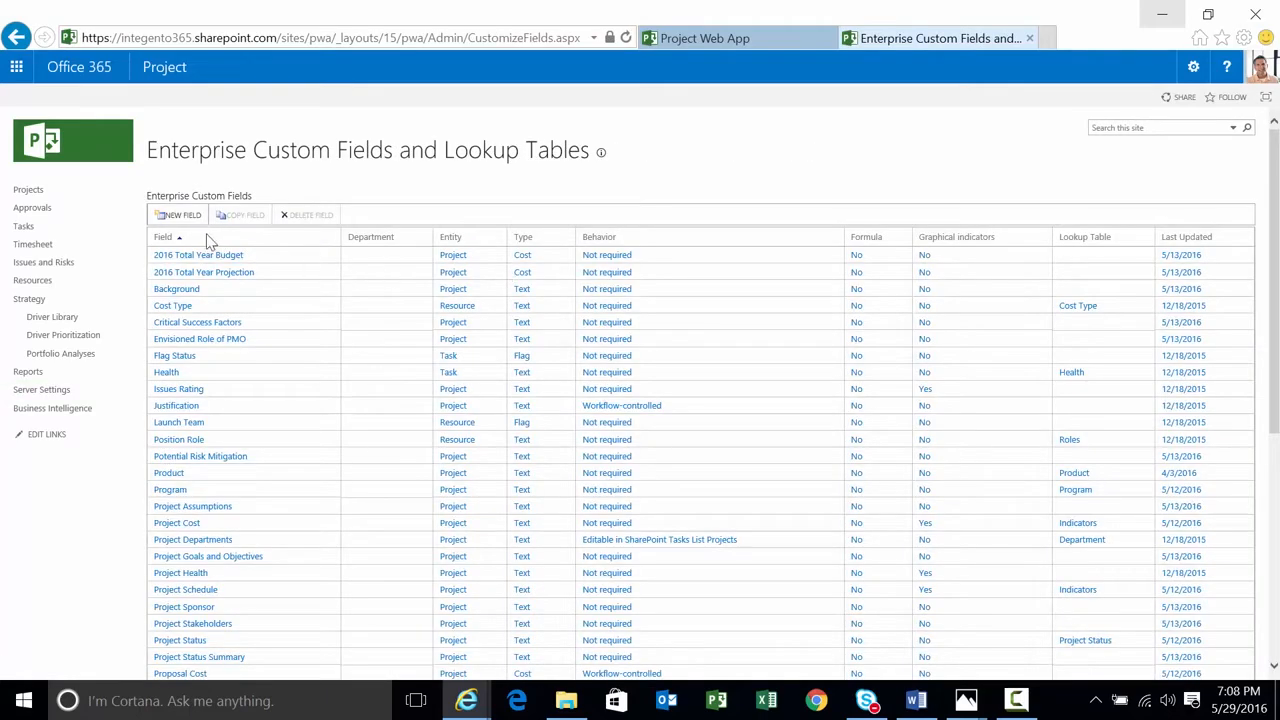
{"action": "left_click", "coordinate": [182, 216]}
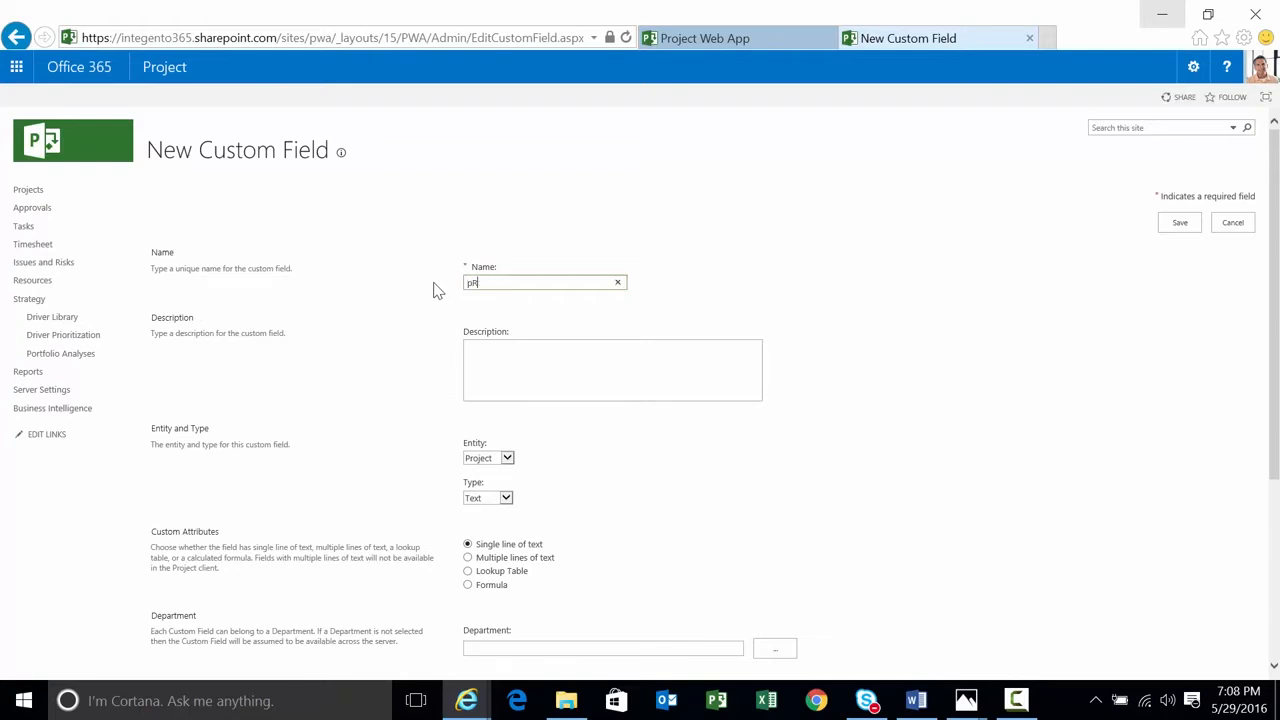
{"action": "key", "text": "BackSpace"}
{"action": "key", "text": "Caps_Lock"}
{"action": "type", "text": "rojSched"}
- Make ProjSchedStat a Formula field, paste in the copied formula, copy the formula again, and save the field
{"action": "scroll", "coordinate": [502, 500], "scroll_direction": "down", "scroll_amount": 3}
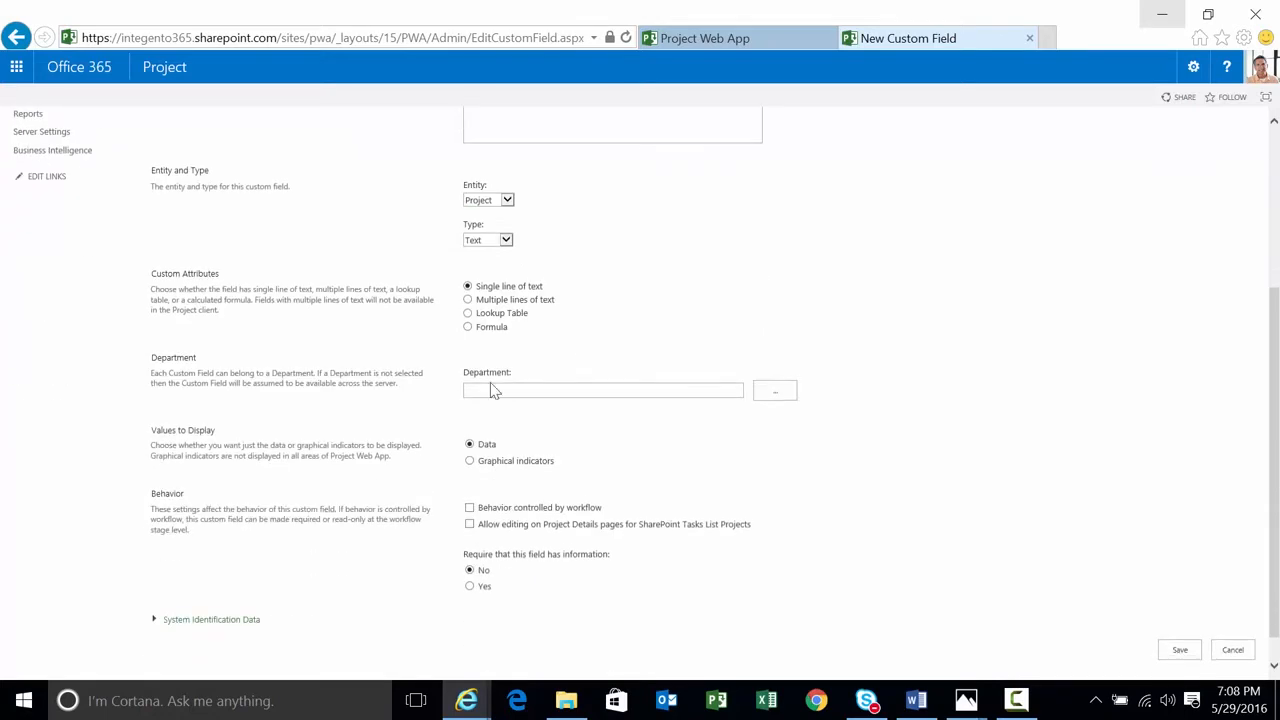
{"action": "left_click", "coordinate": [468, 327]}
{"action": "key", "text": "ctrl+v"}
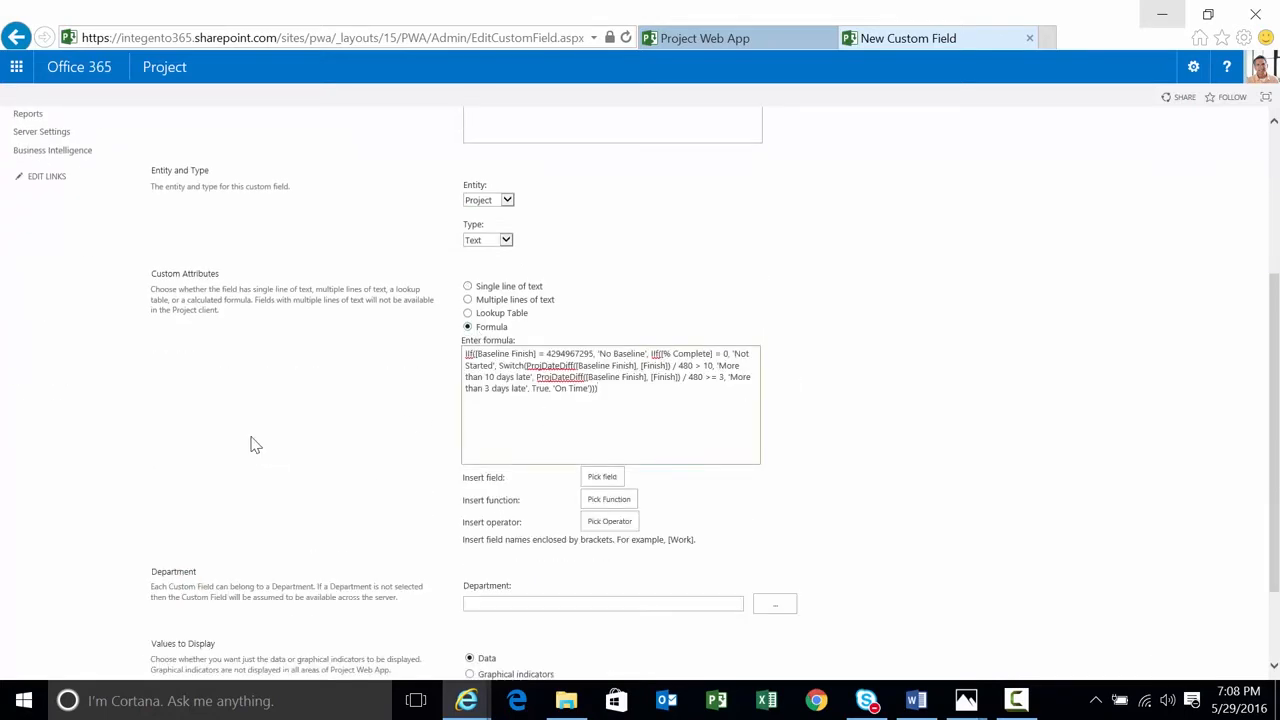
{"action": "left_click_drag", "start_coordinate": [620, 388], "coordinate": [311, 323]}
{"action": "key", "text": "ctrl+c"}
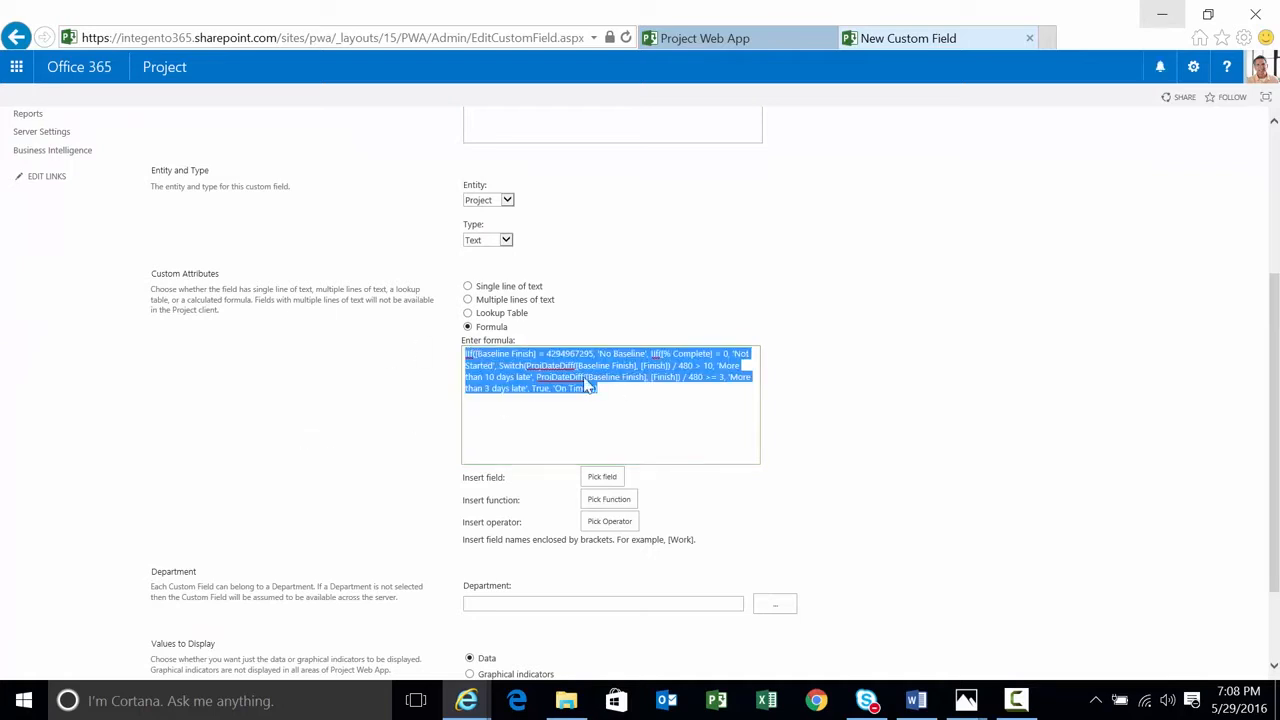
{"action": "scroll", "coordinate": [634, 417], "scroll_direction": "up", "scroll_amount": 3}
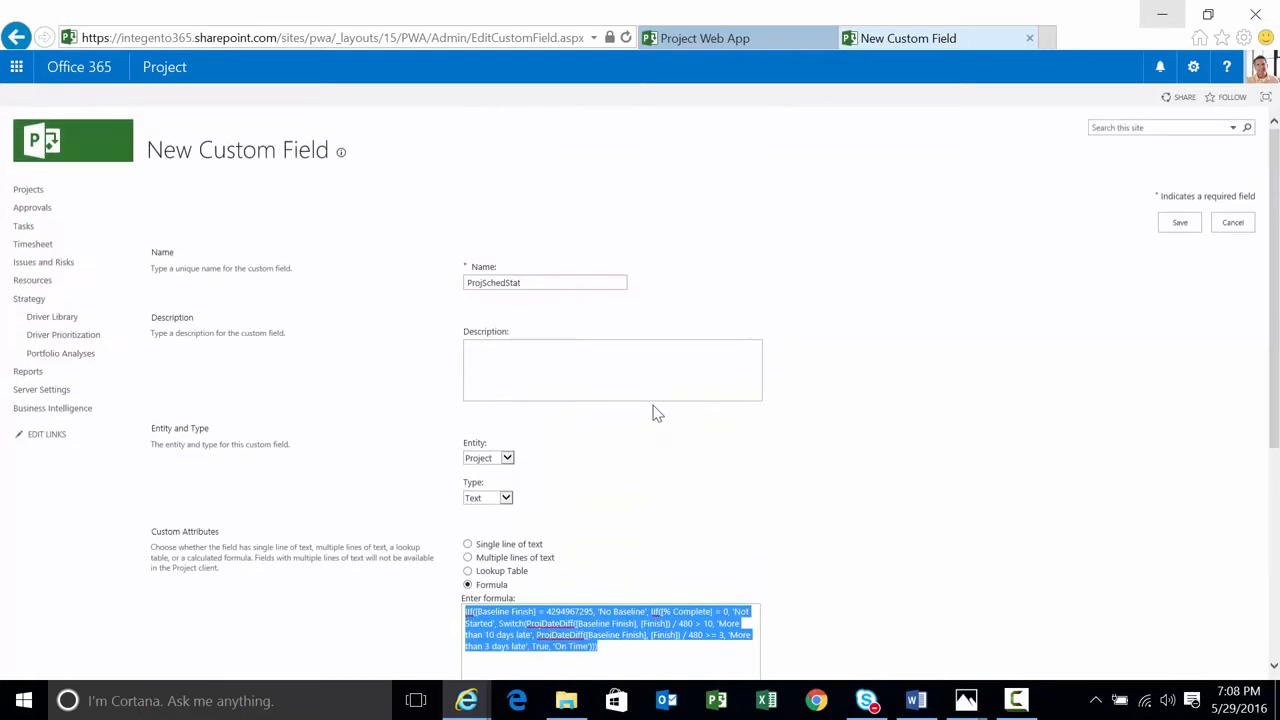
{"action": "left_click", "coordinate": [1181, 224]}
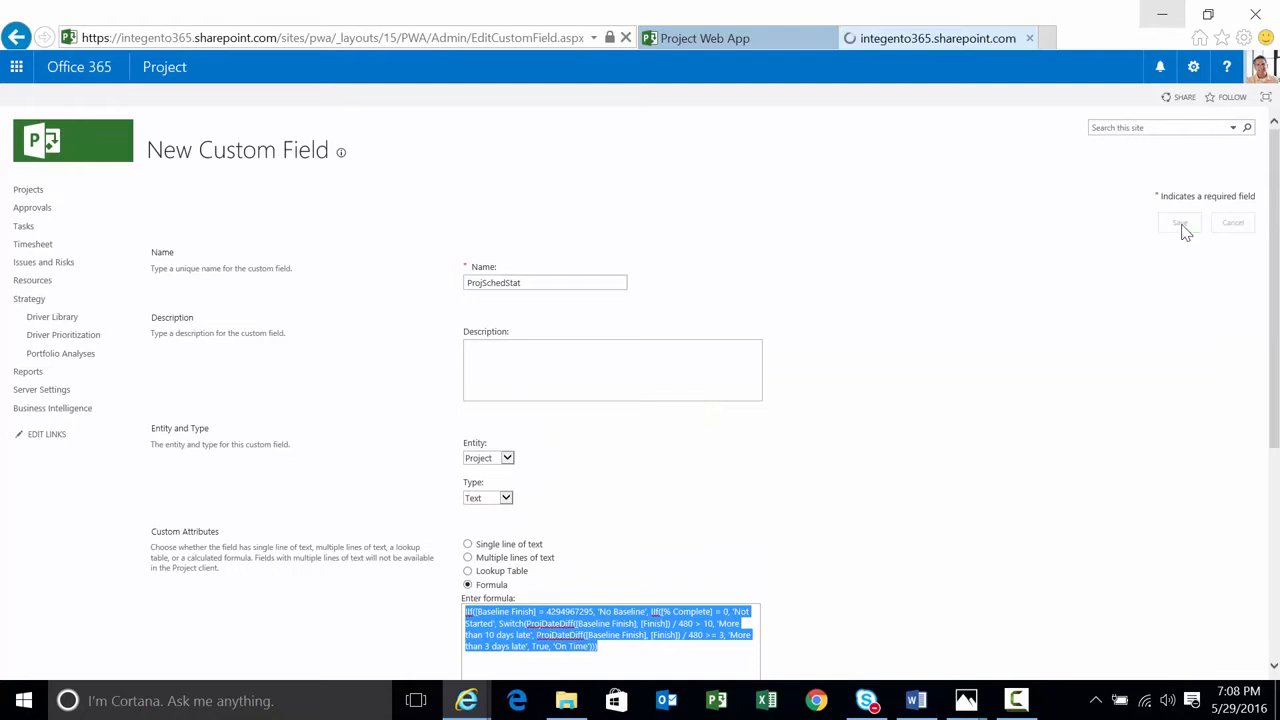
- Create a second custom field named Project Schedule Status and paste the copied formula in as its Formula attribute
{"action": "left_click", "coordinate": [178, 215]}
{"action": "type", "text": "Project Schedule"}
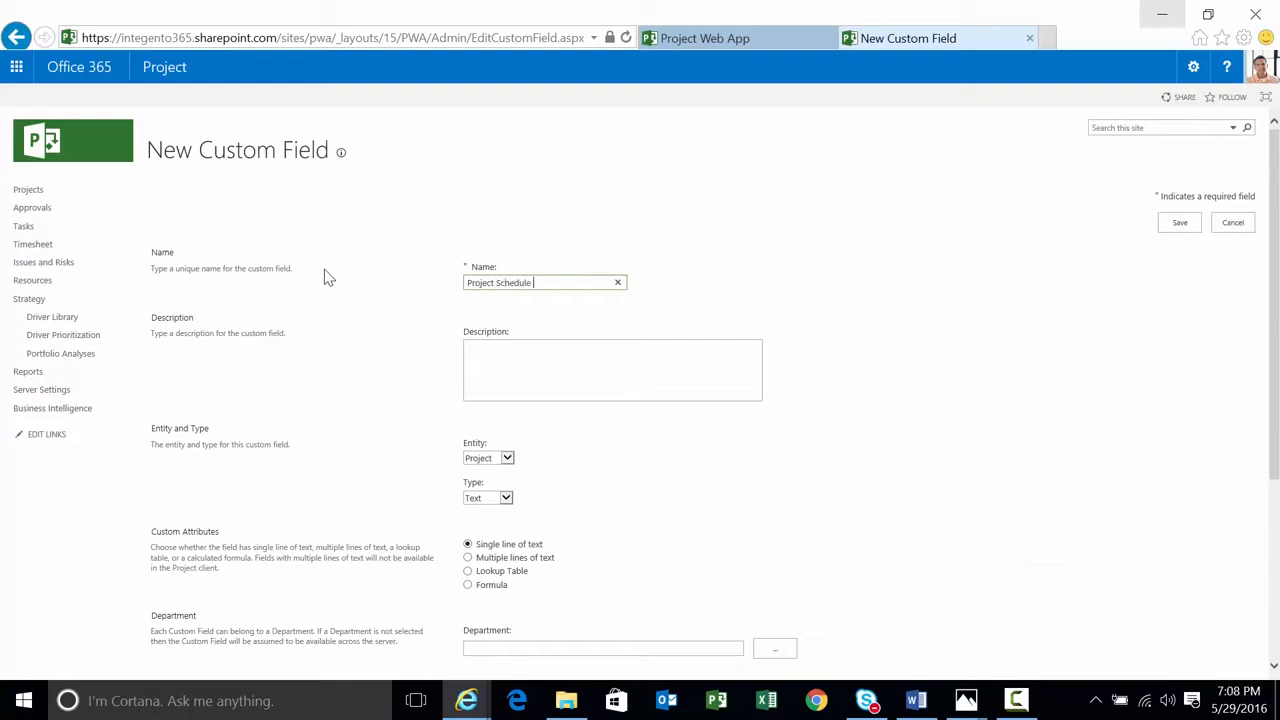
{"action": "type", "text": " Status"}
{"action": "scroll", "coordinate": [323, 277], "scroll_direction": "down", "scroll_amount": 5}
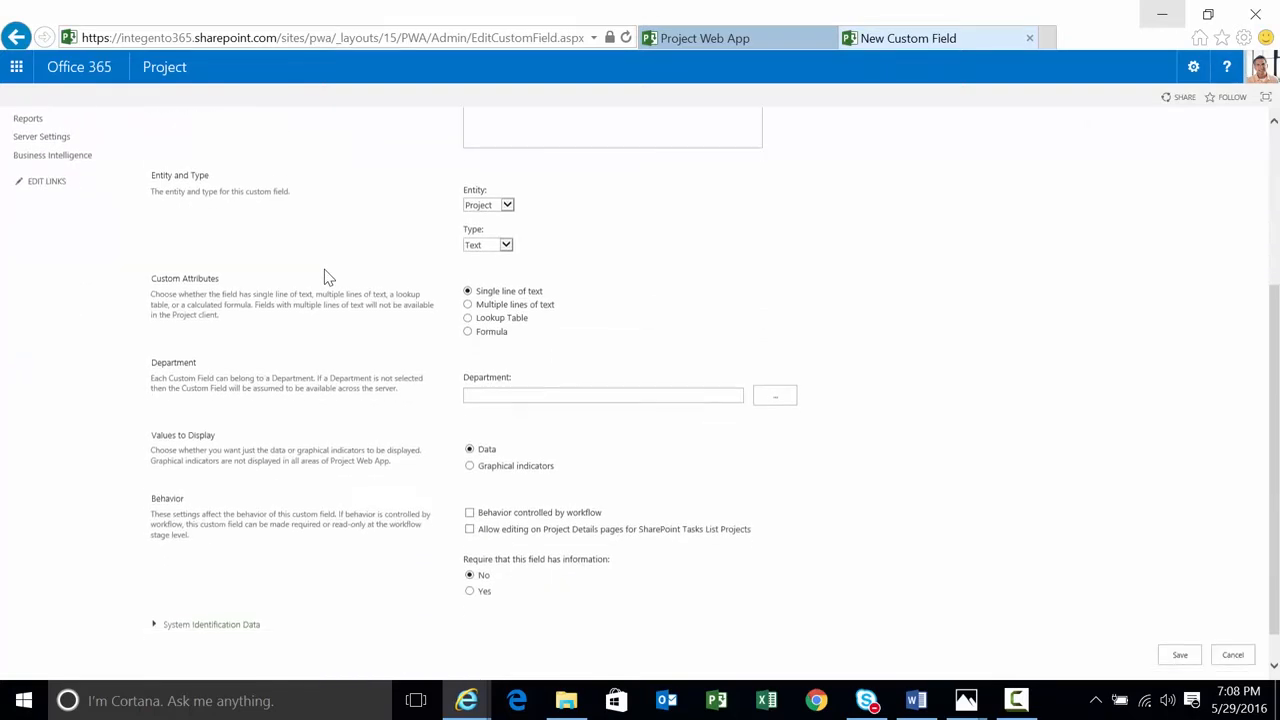
{"action": "left_click", "coordinate": [492, 328]}
{"action": "left_click", "coordinate": [549, 390]}
{"action": "key", "text": "ctrl+v"}
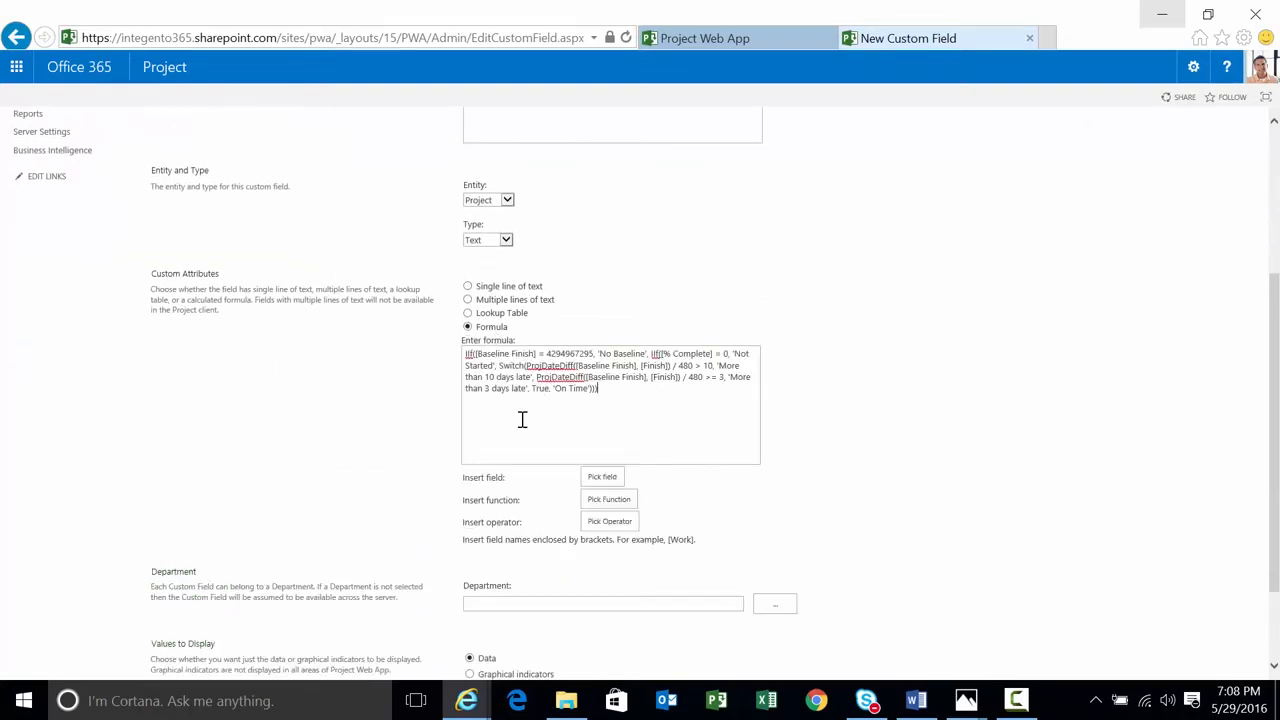
- Display the field's values as graphical indicators and insert a fourth row in the criteria table
{"action": "scroll", "coordinate": [510, 430], "scroll_direction": "down", "scroll_amount": 2}
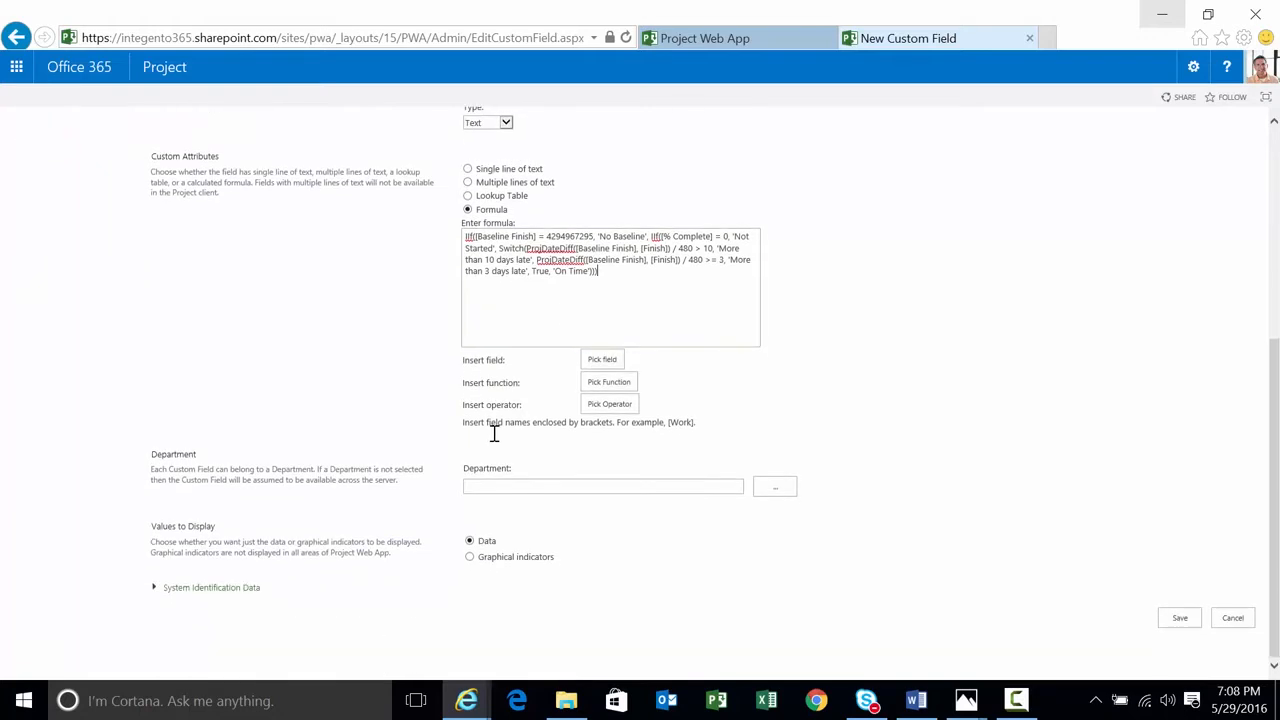
{"action": "left_click", "coordinate": [469, 558]}
{"action": "scroll", "coordinate": [526, 600], "scroll_direction": "down", "scroll_amount": 3}
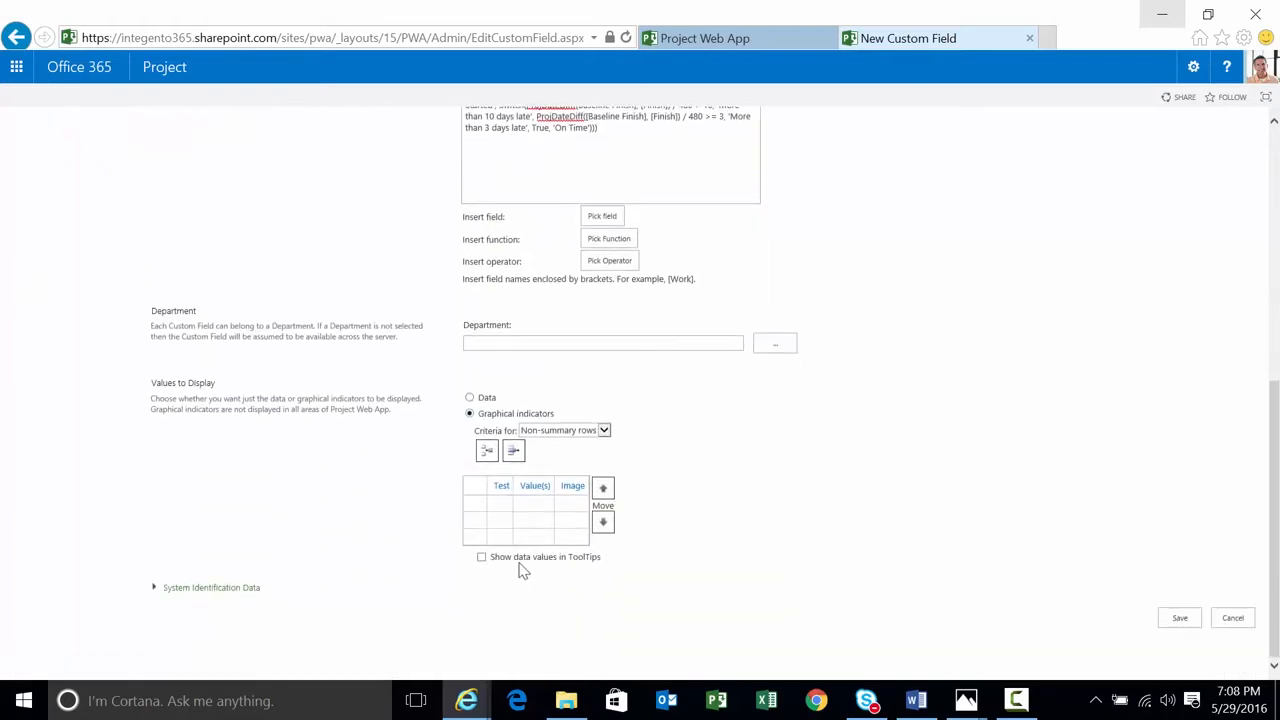
{"action": "left_click", "coordinate": [487, 451]}
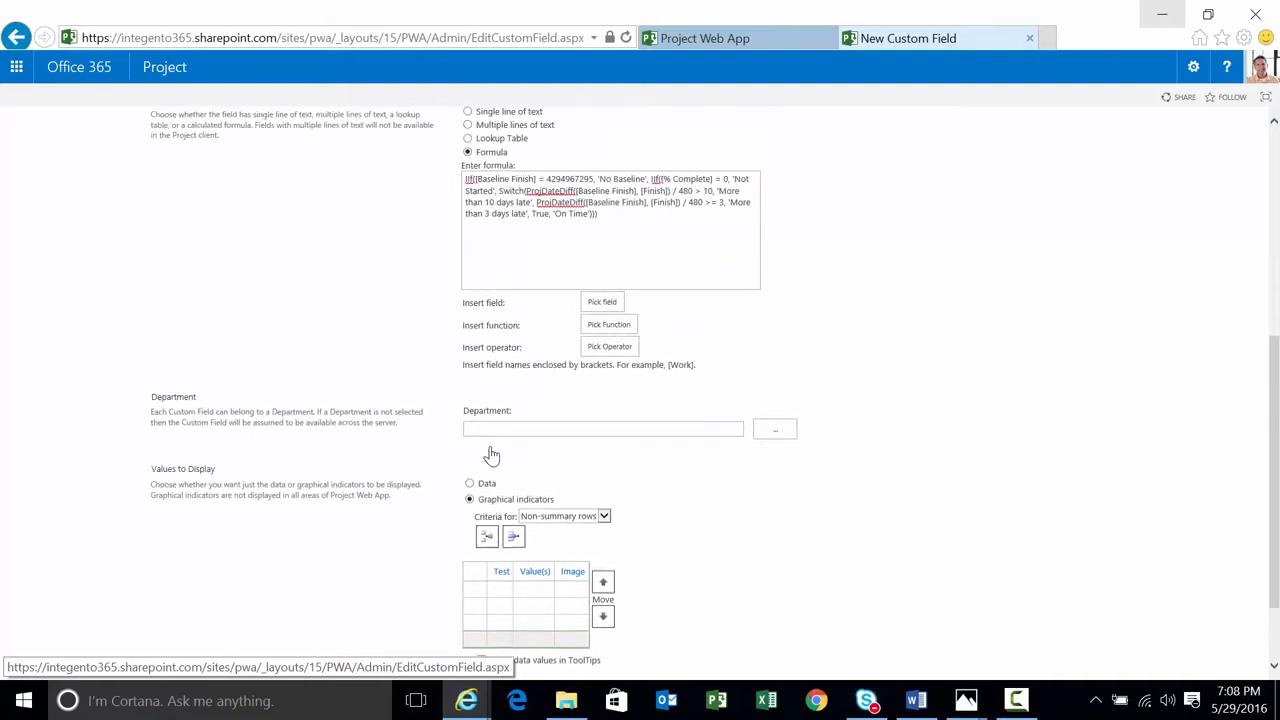
{"action": "left_click_drag", "start_coordinate": [1272, 482], "coordinate": [1272, 504]}
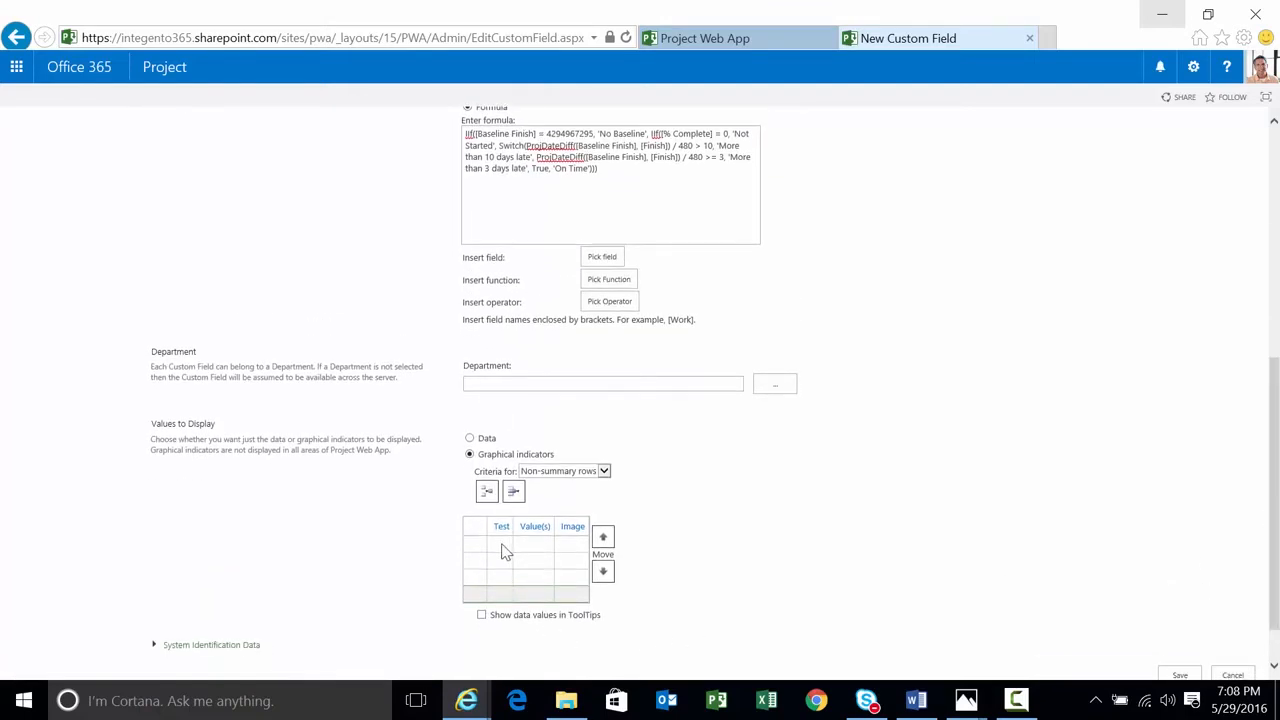
- Add a fifth criteria row and set the test to equals in all five rows
{"action": "left_click", "coordinate": [505, 550]}
{"action": "left_click", "coordinate": [505, 552]}
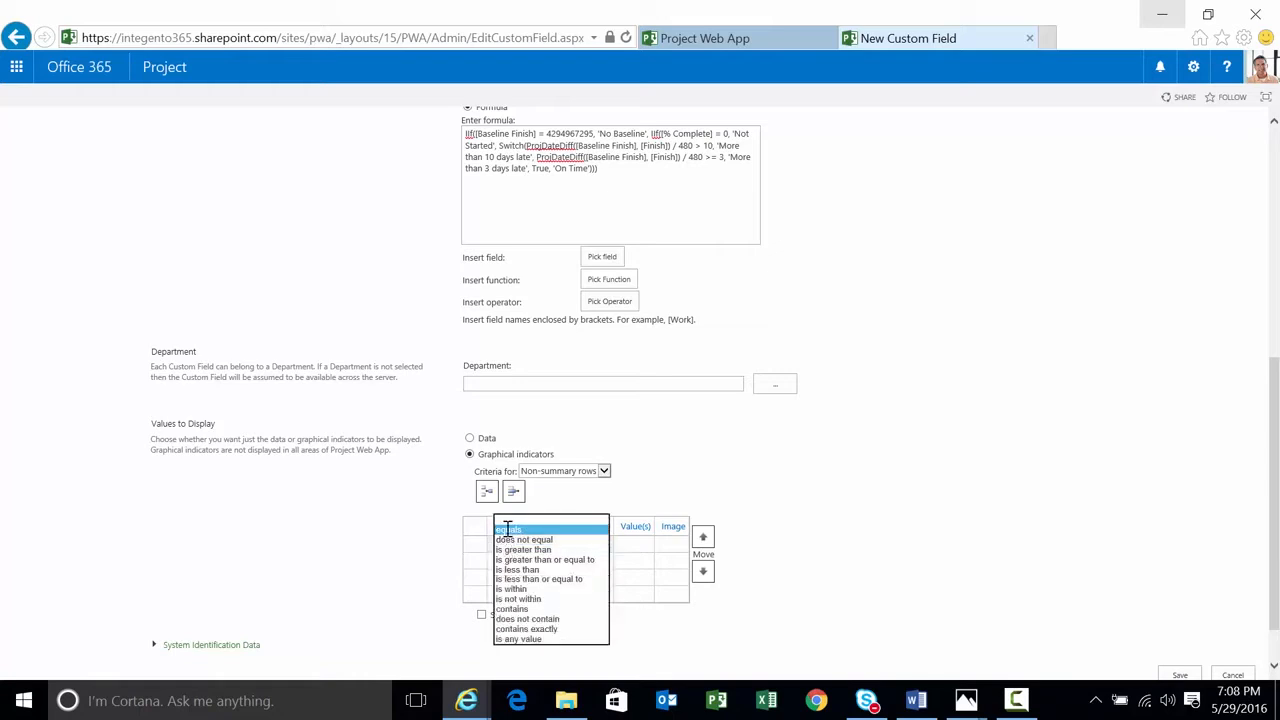
{"action": "left_click", "coordinate": [505, 525]}
{"action": "left_click", "coordinate": [519, 566]}
{"action": "left_click", "coordinate": [519, 578]}
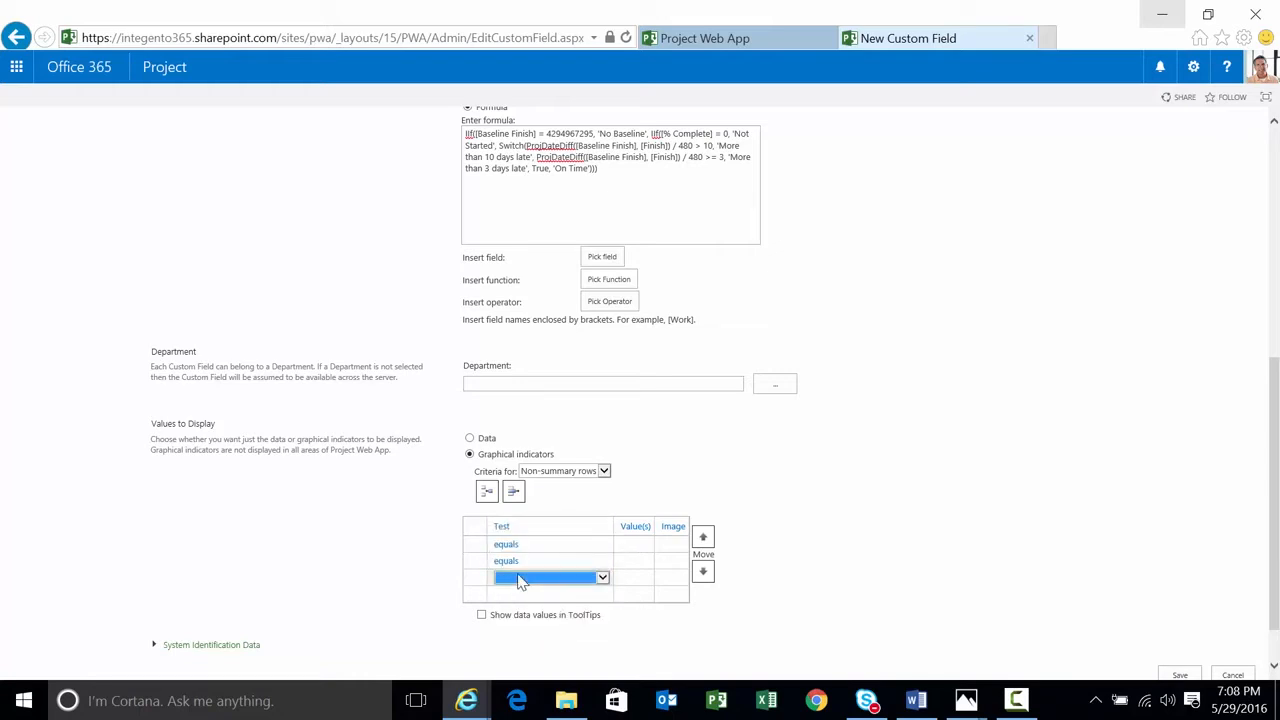
{"action": "left_click", "coordinate": [522, 594]}
{"action": "left_click", "coordinate": [489, 500]}
{"action": "left_click", "coordinate": [518, 612]}
- Enter the row values No Baseline, Not Started, More than 10 days late, More than 3 days late and On Time, in that order
{"action": "left_click", "coordinate": [627, 546]}
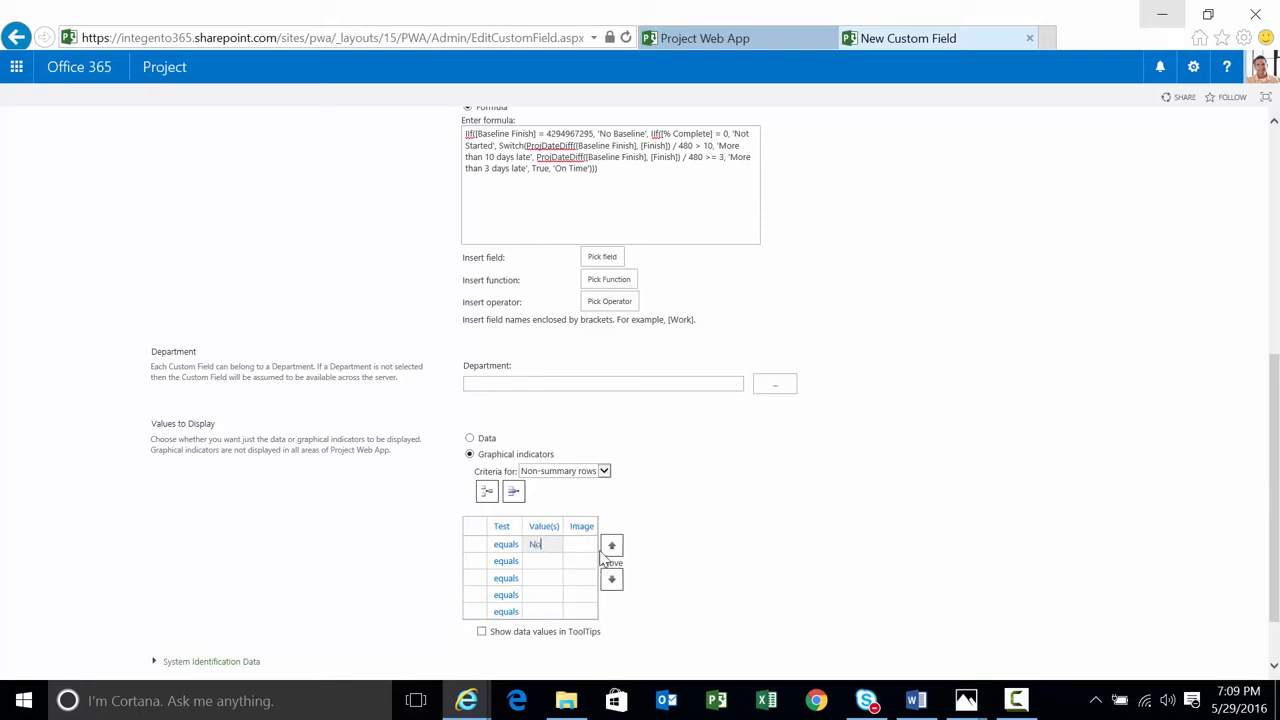
{"action": "type", "text": "No Baseline"}
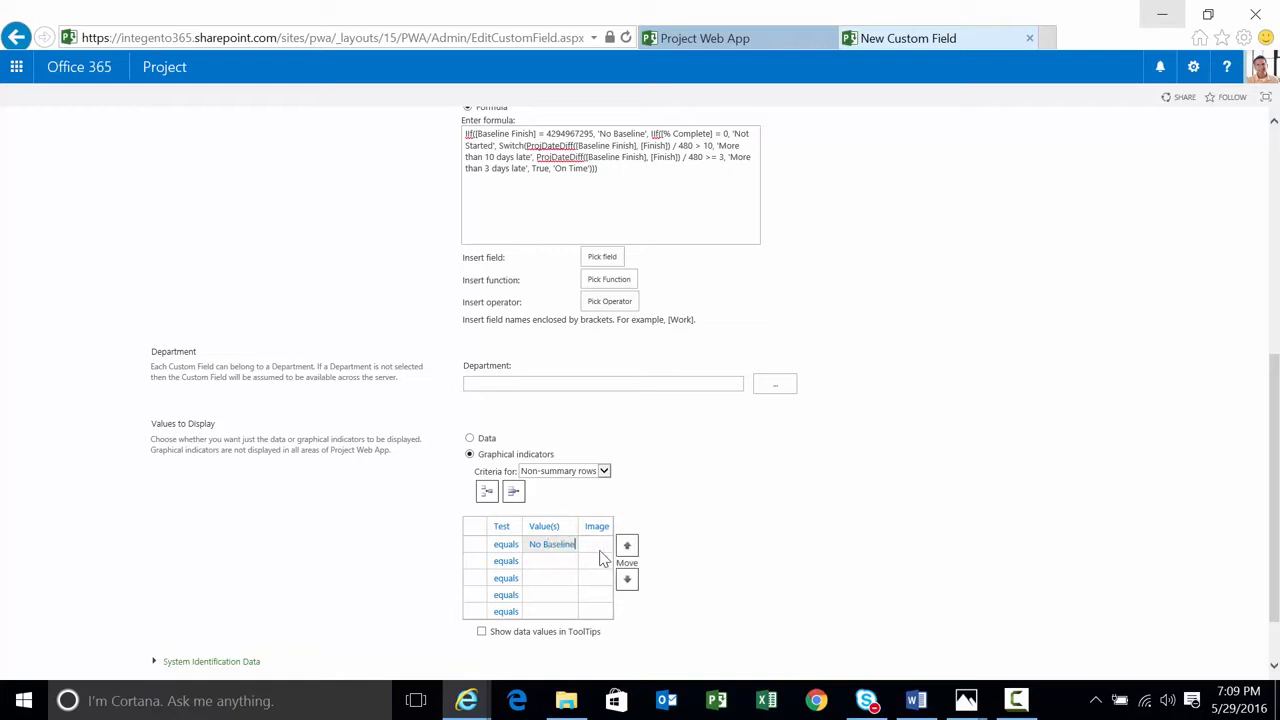
{"action": "key", "text": "Return"}
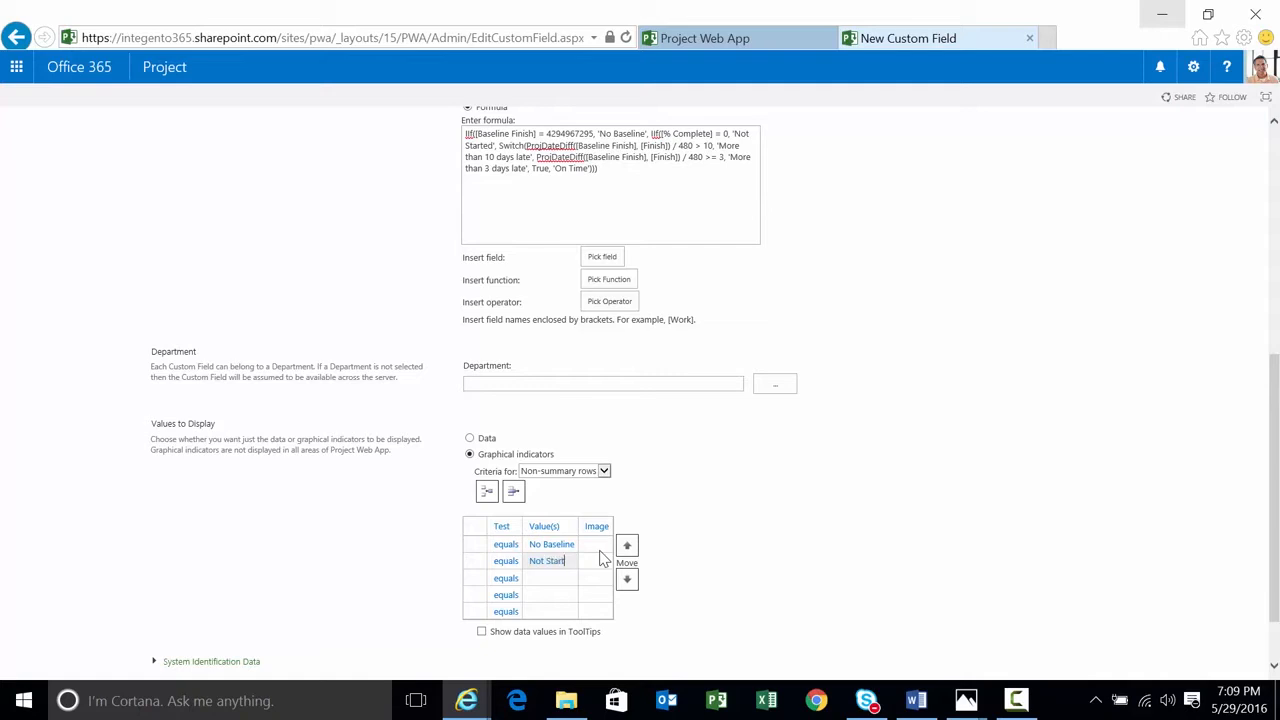
{"action": "key", "text": "Return"}
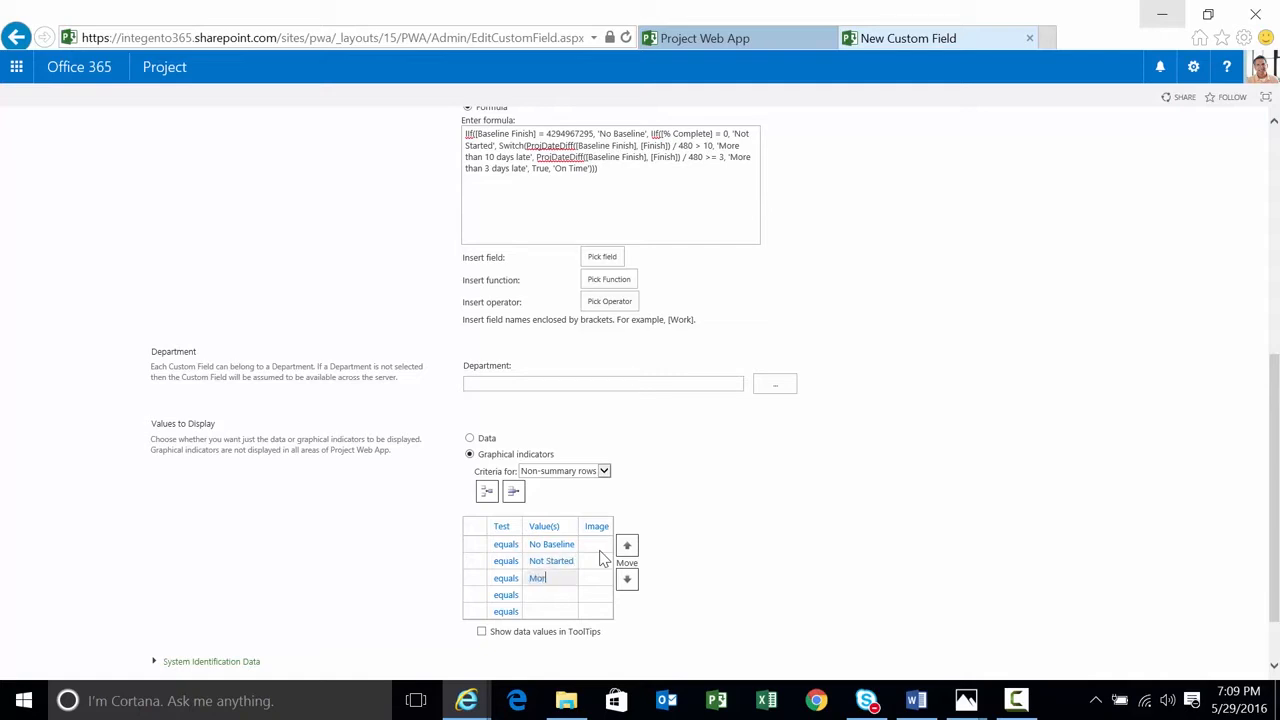
{"action": "type", "text": "More than 10 days late"}
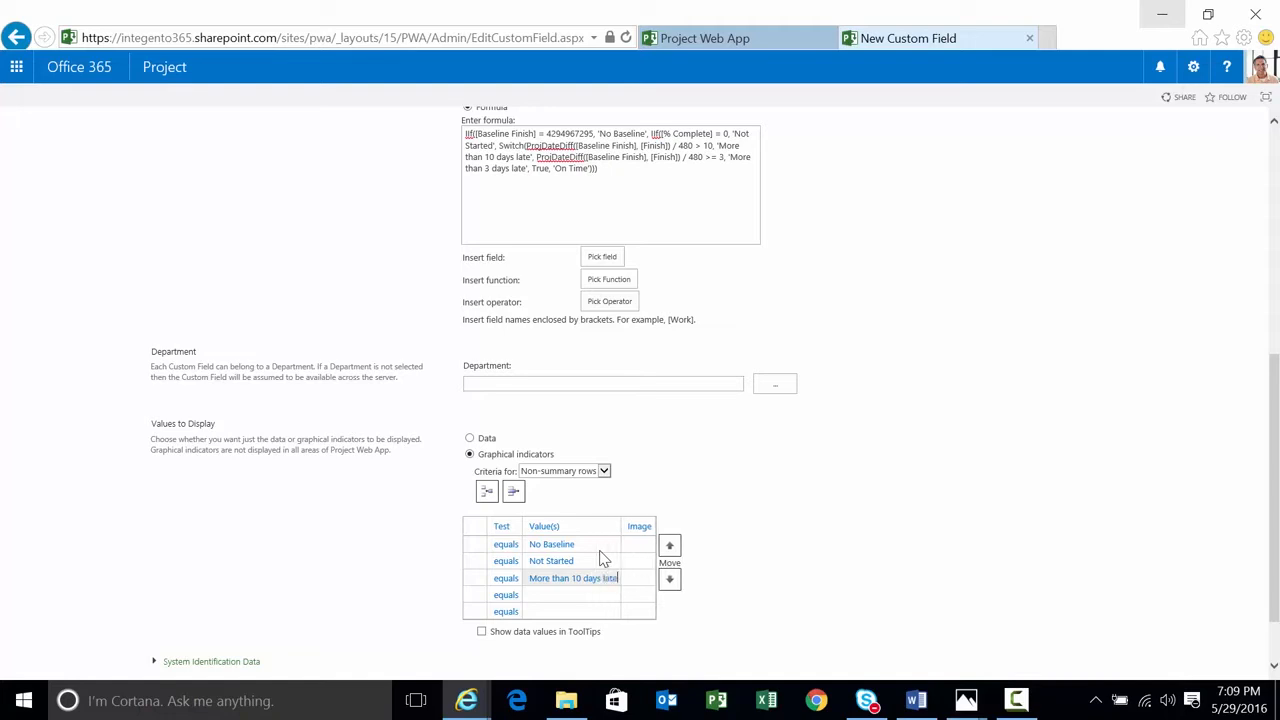
{"action": "key", "text": "Return"}
{"action": "type", "text": "More than 3 days late"}
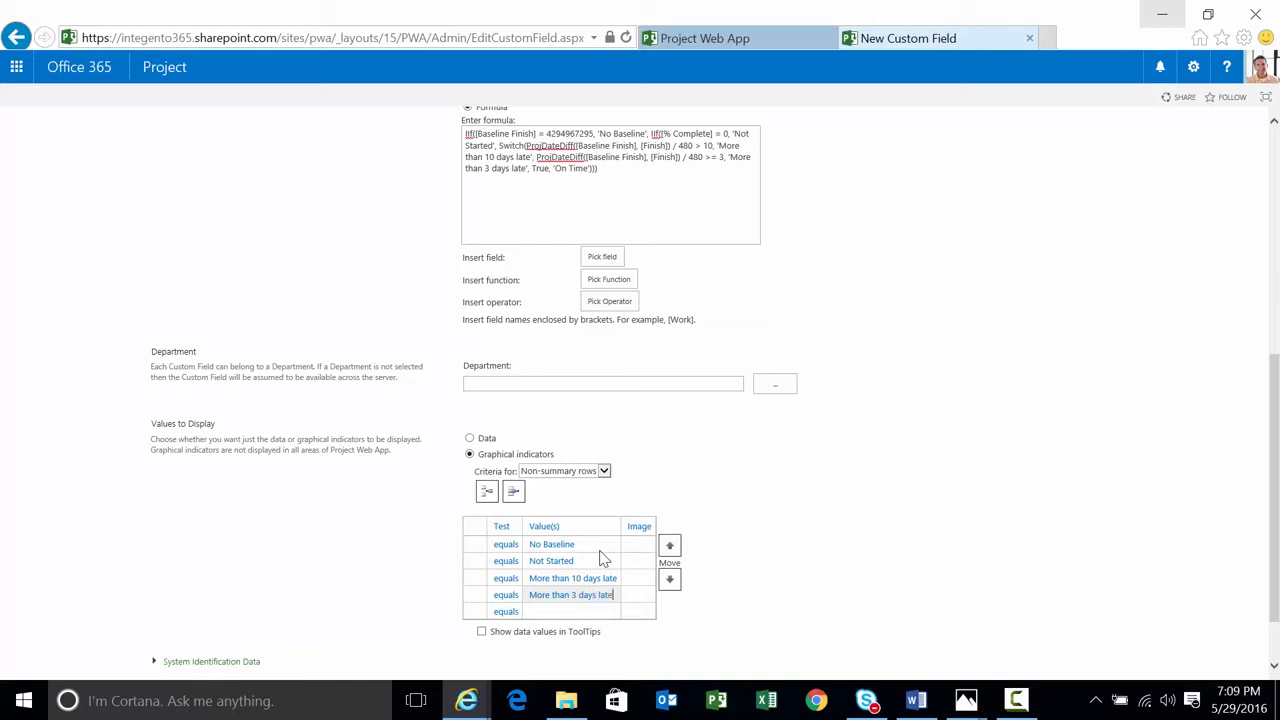
{"action": "key", "text": "Return"}
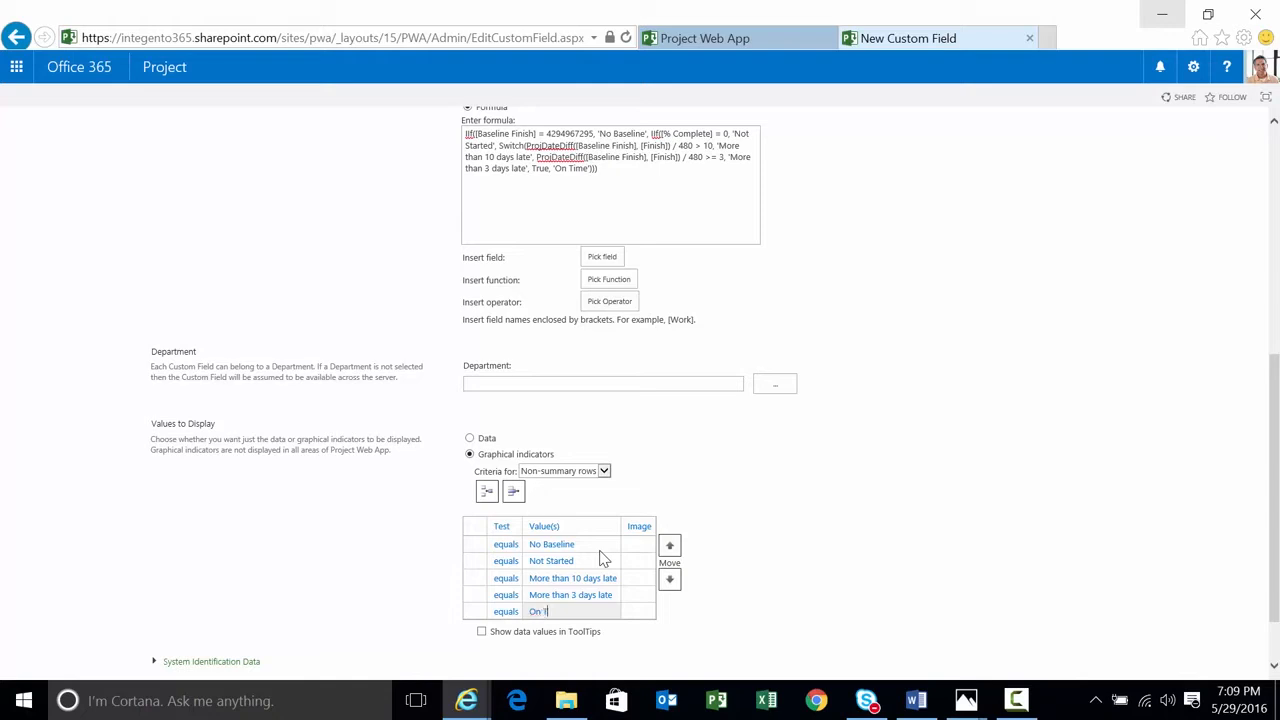
- Assign the grey dash image to the No Baseline row
{"action": "left_click", "coordinate": [643, 545]}
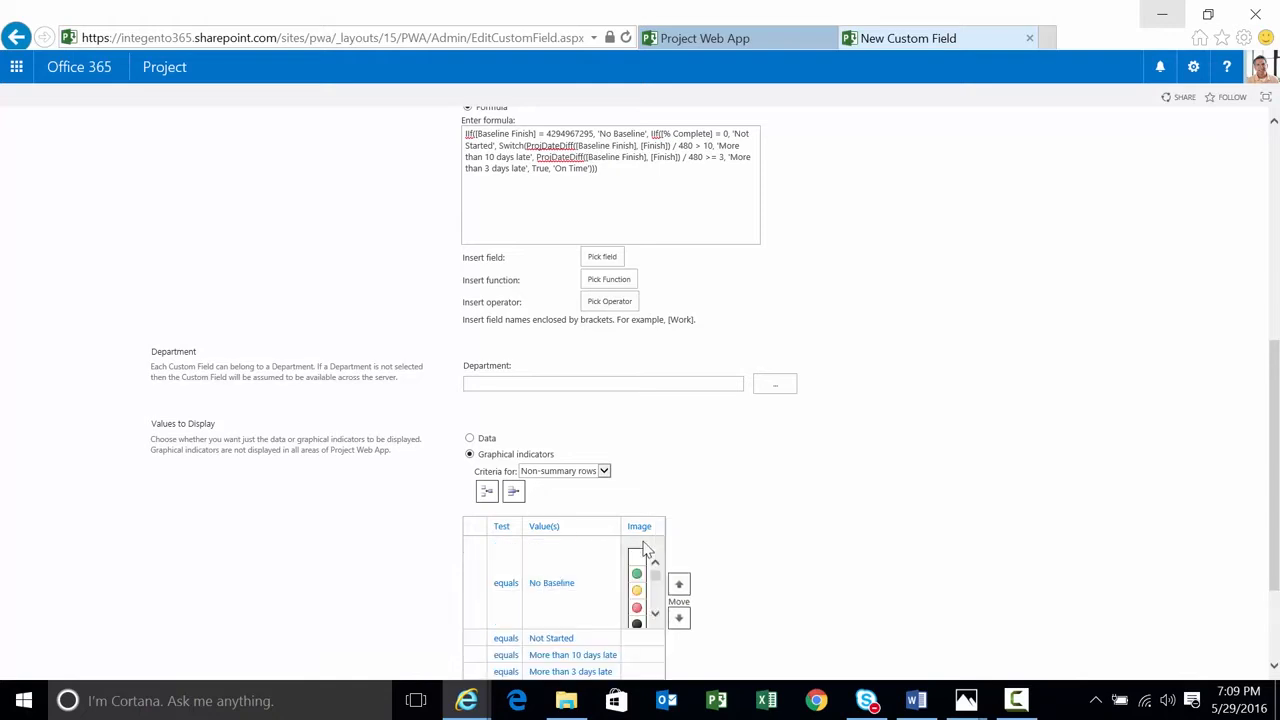
{"action": "left_click_drag", "start_coordinate": [656, 576], "coordinate": [657, 611]}
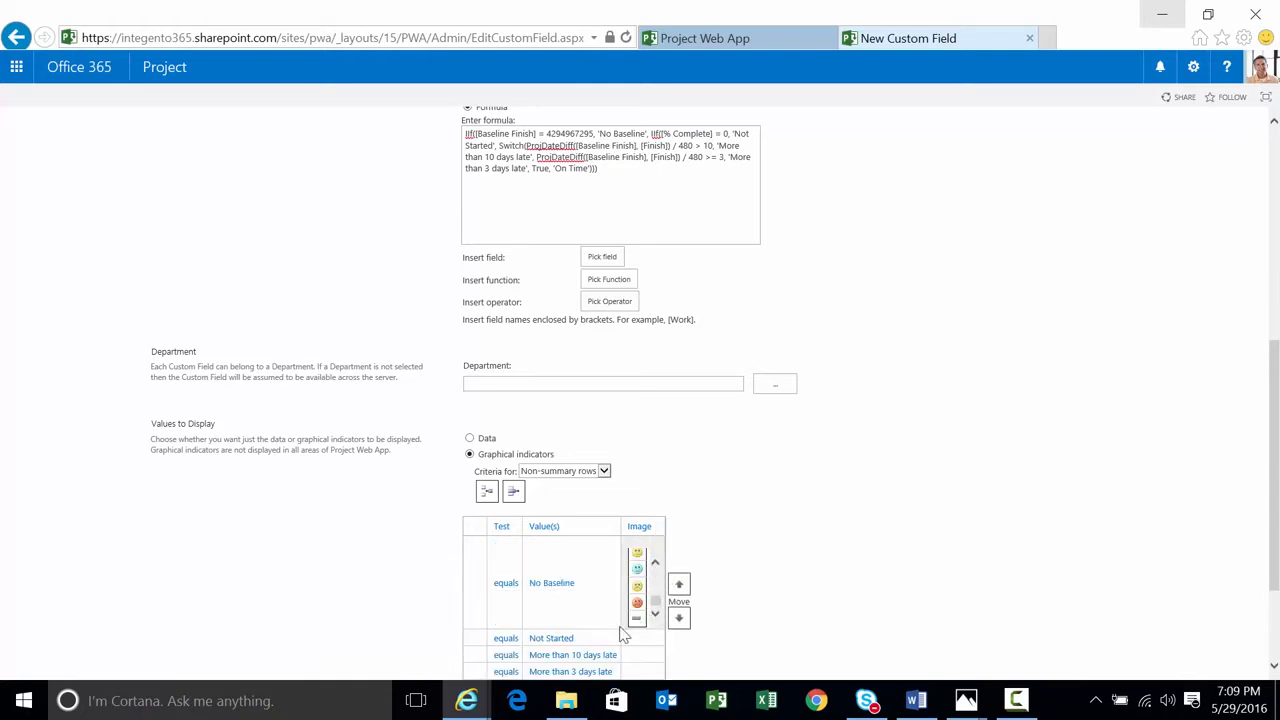
{"action": "left_click", "coordinate": [637, 620]}
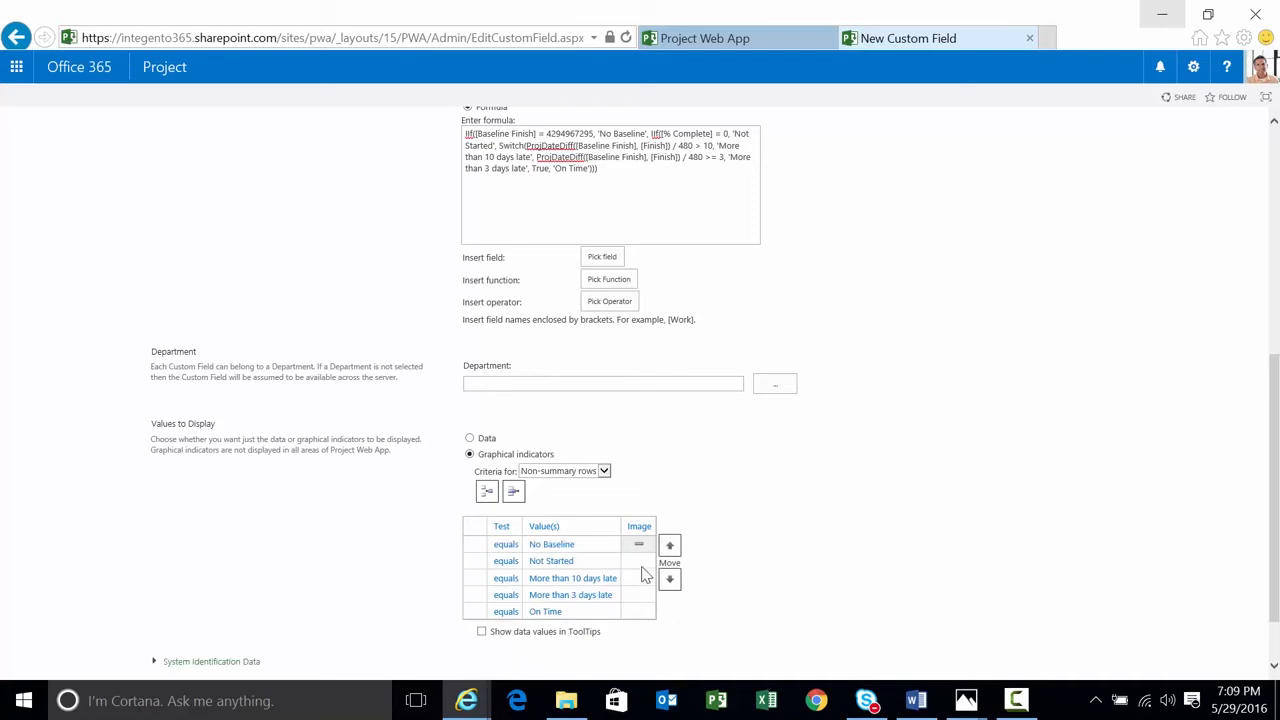
- Assign the white circle image to the Not Started row and the red circle to the More than 10 days late row
{"action": "left_click", "coordinate": [643, 561]}
{"action": "left_click", "coordinate": [655, 628]}
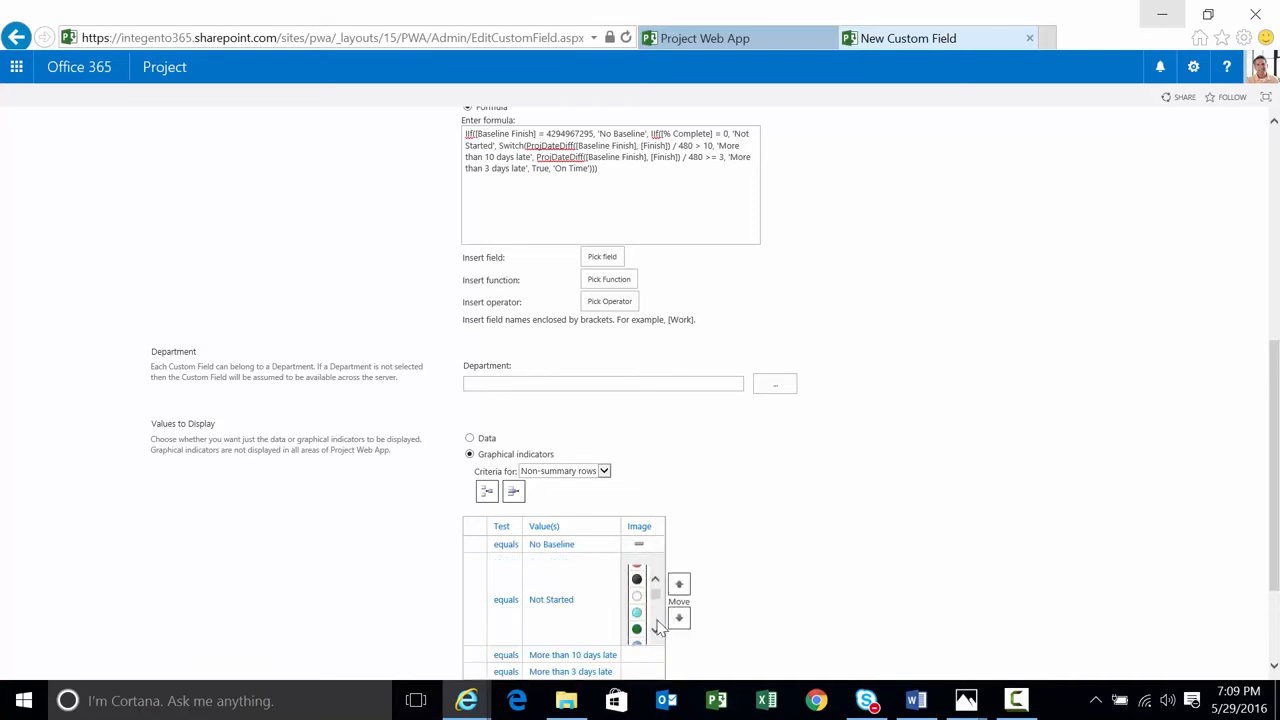
{"action": "left_click", "coordinate": [638, 595]}
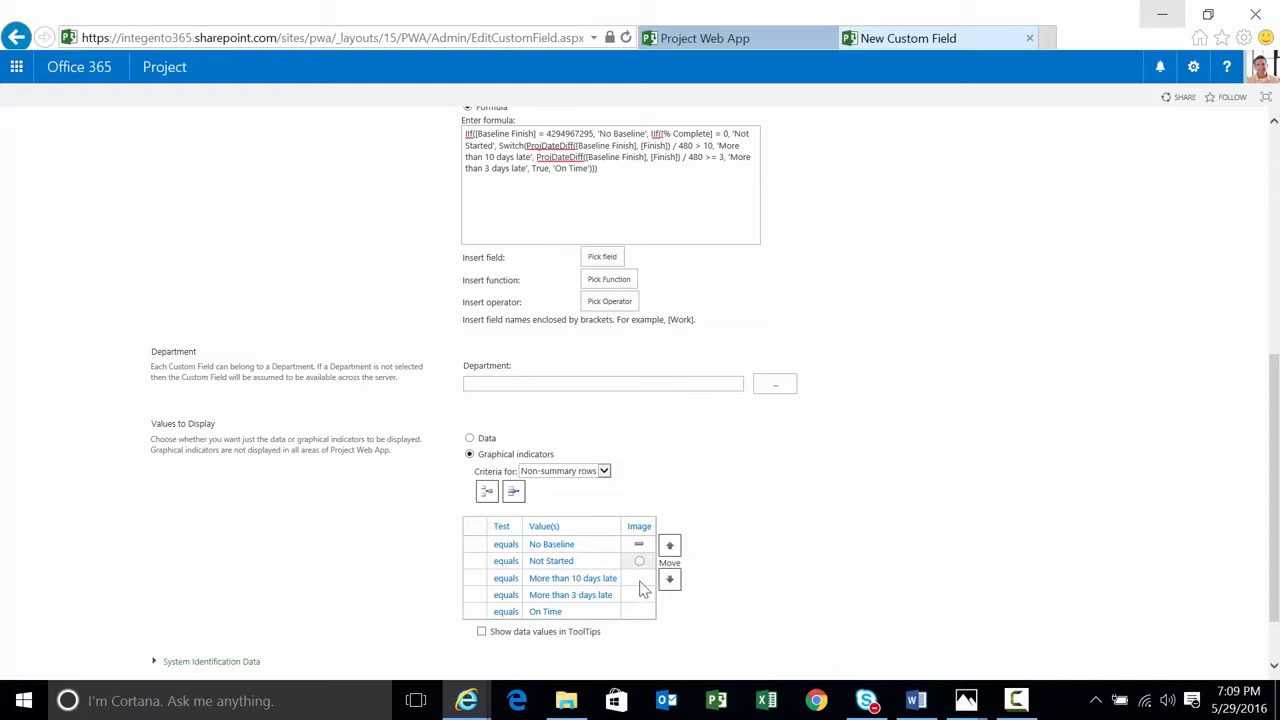
{"action": "left_click", "coordinate": [640, 578]}
{"action": "left_click", "coordinate": [643, 648]}
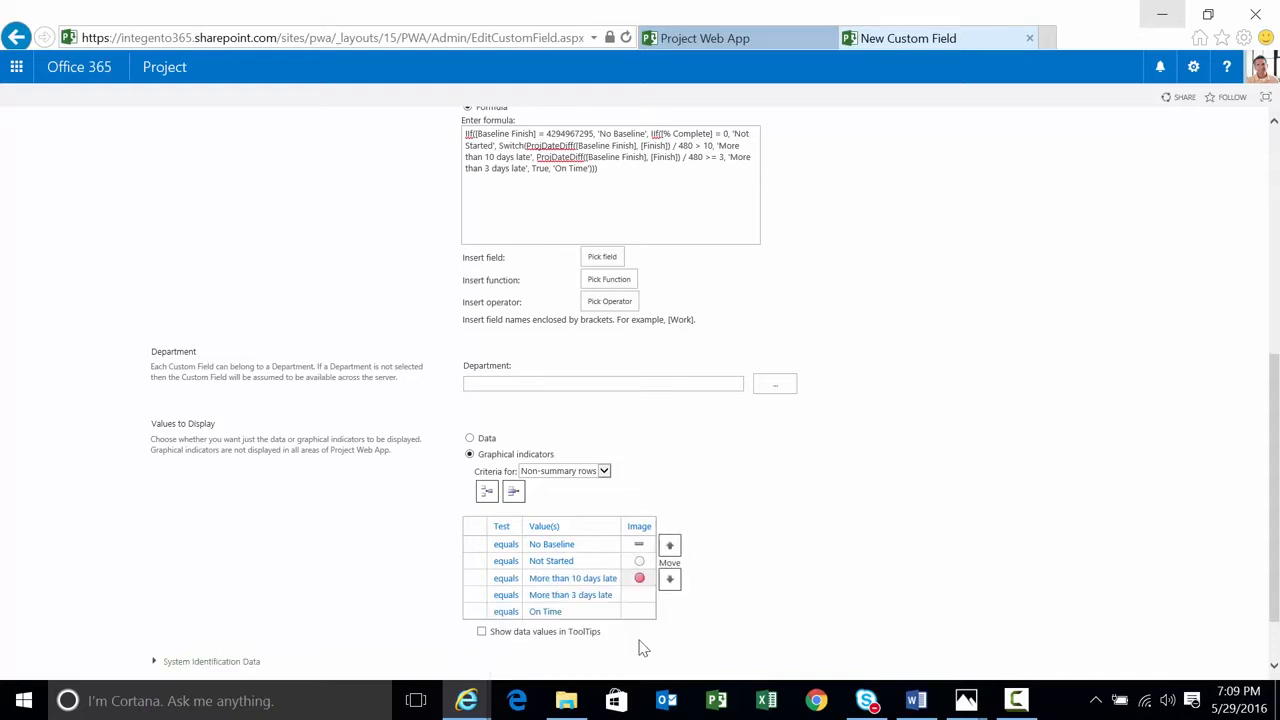
- Assign the yellow circle image to the More than 3 days late row and the green circle to the On Time row
{"action": "left_click", "coordinate": [640, 595]}
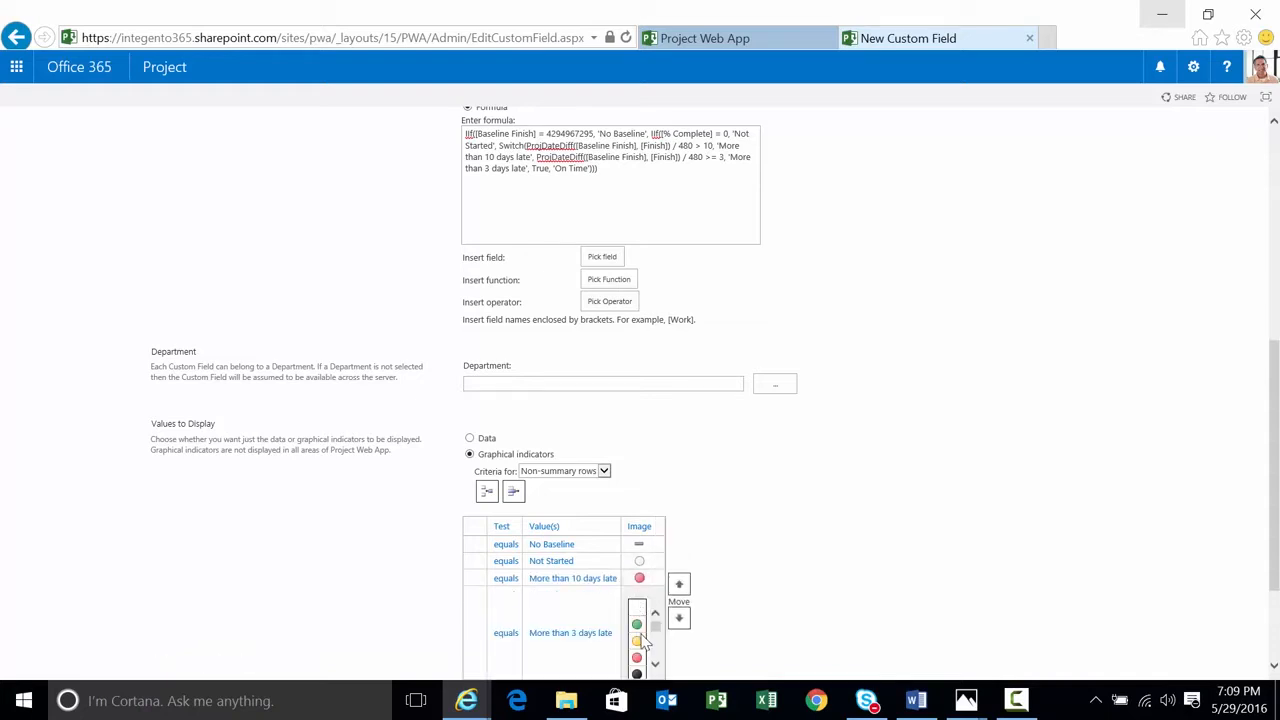
{"action": "left_click", "coordinate": [643, 647]}
{"action": "left_click", "coordinate": [640, 611]}
{"action": "left_click", "coordinate": [641, 650]}
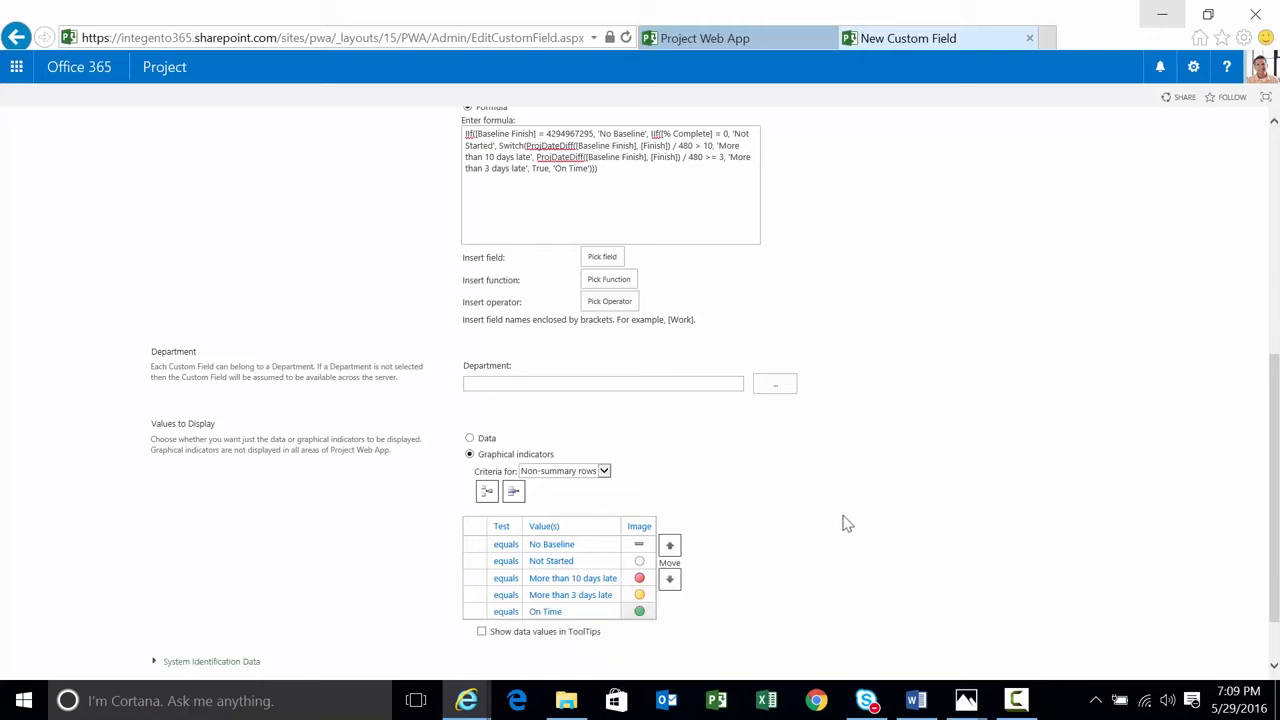
- Review the 'No Baseline' text in the formula and save the Project Schedule Status custom field
{"action": "scroll", "coordinate": [876, 512], "scroll_direction": "up", "scroll_amount": 5}
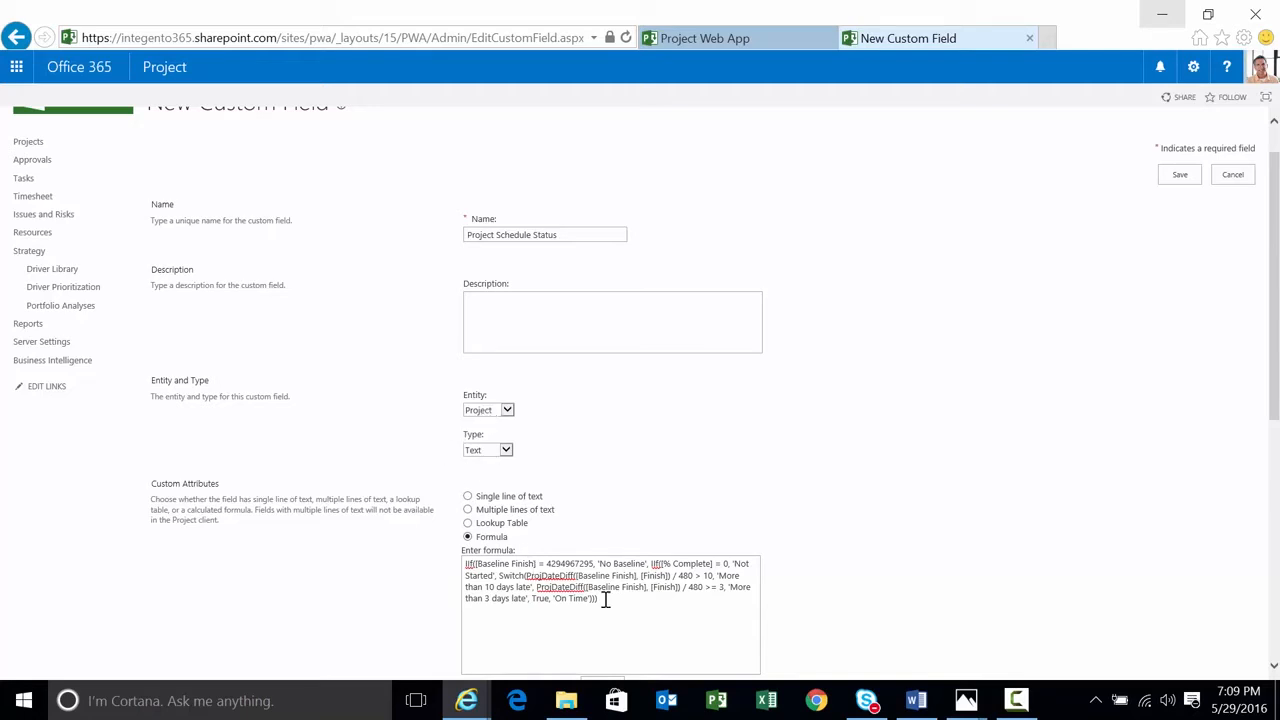
{"action": "left_click_drag", "start_coordinate": [598, 560], "coordinate": [646, 563]}
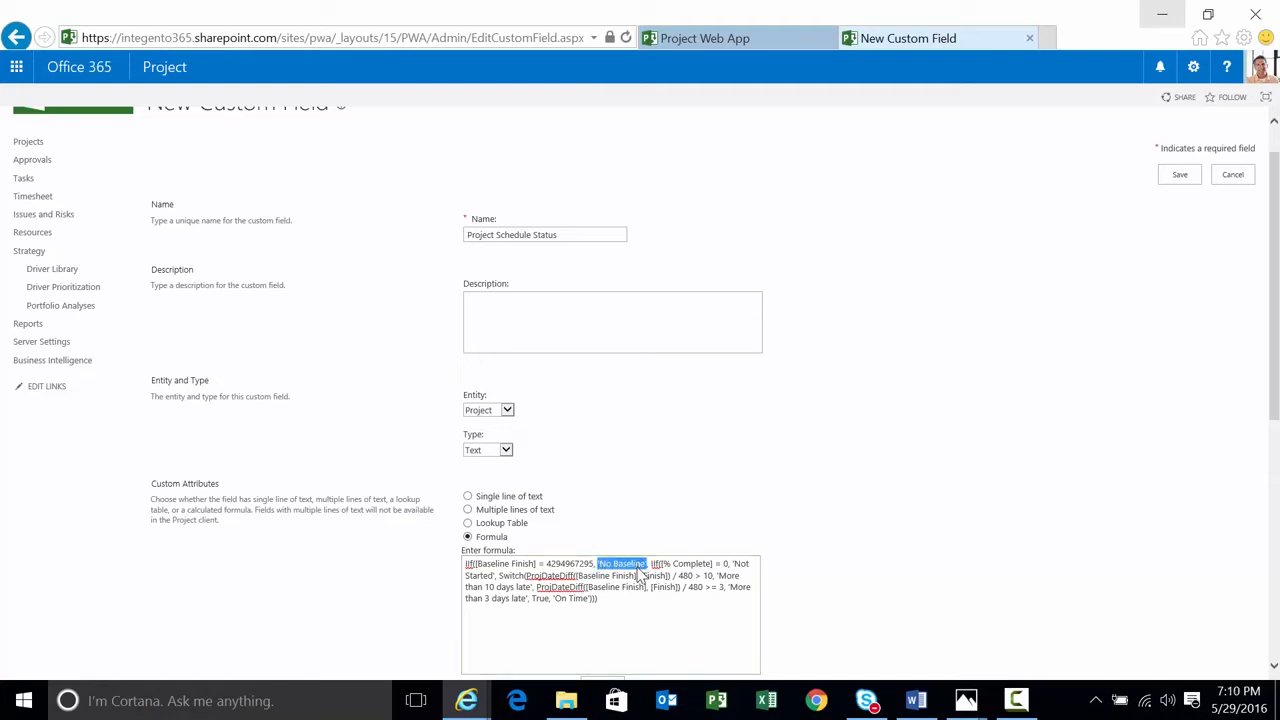
{"action": "left_click", "coordinate": [1180, 175]}
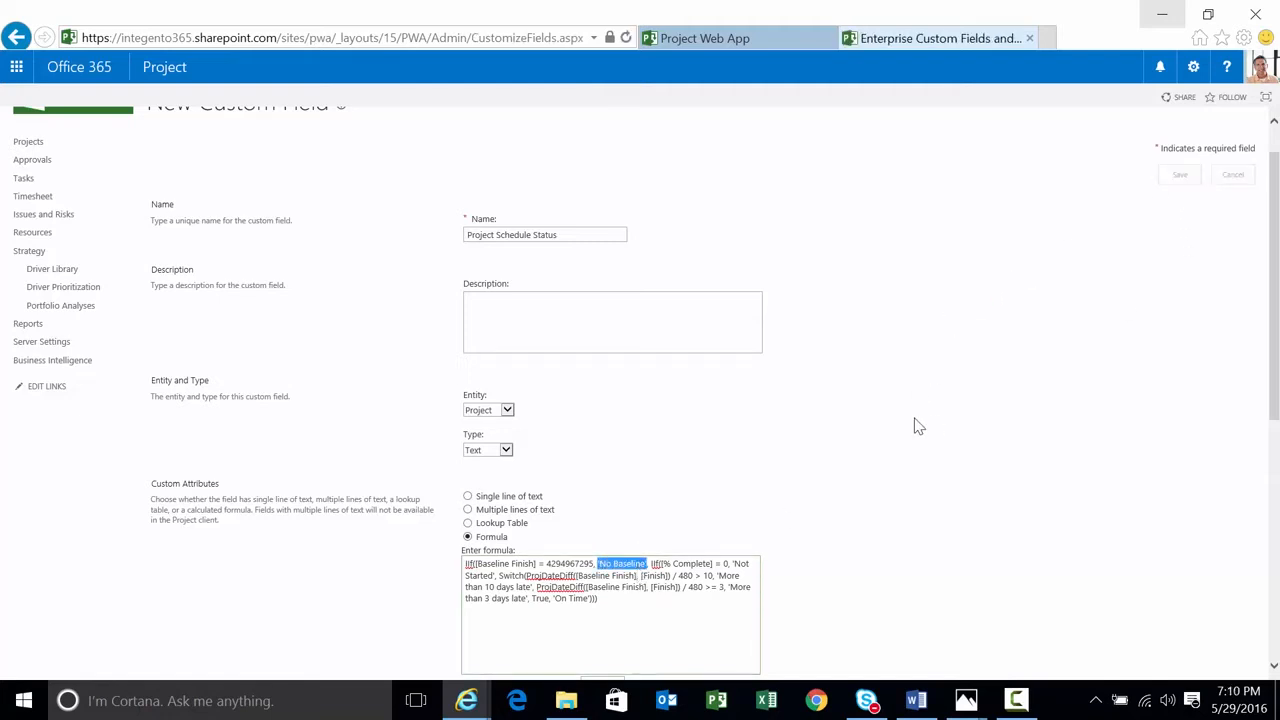
- Switch to Project Professional, sign in to the server profile and create a blank project with the task details form shown
{"action": "left_click", "coordinate": [716, 700]}
{"action": "left_click", "coordinate": [628, 387]}
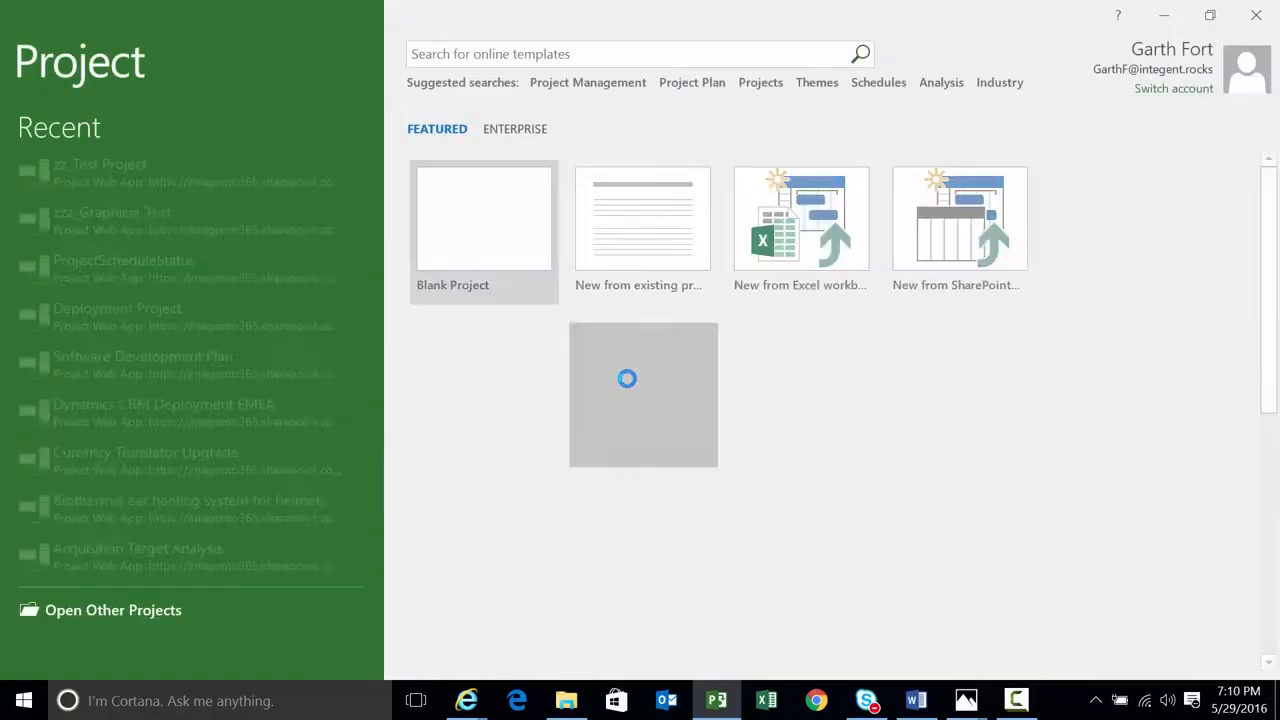
{"action": "left_click", "coordinate": [454, 224]}
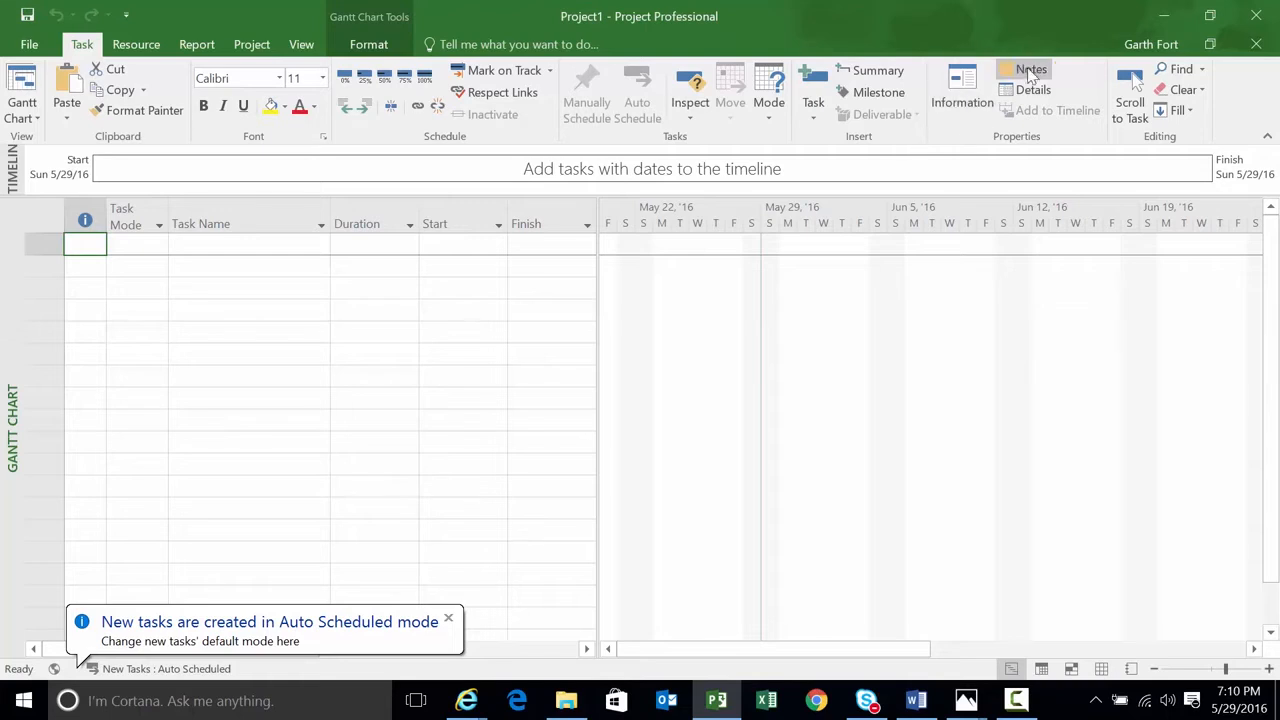
{"action": "left_click", "coordinate": [1033, 89]}
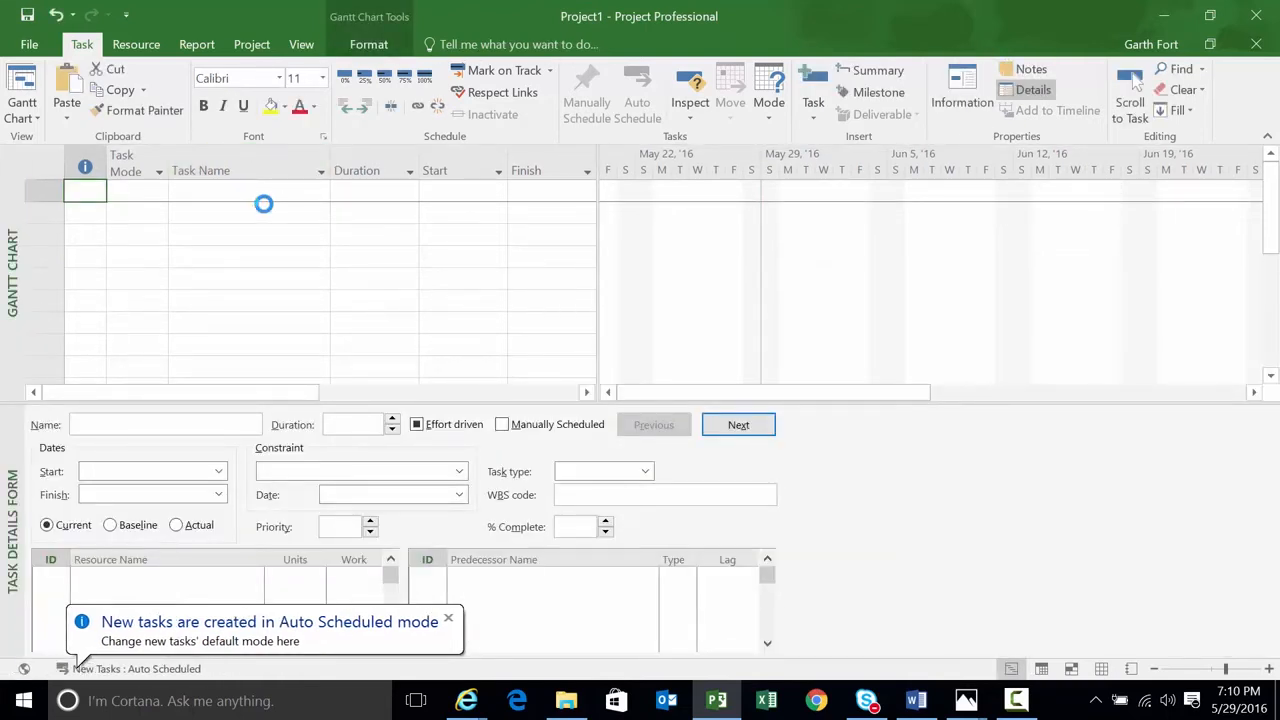
- Add the project manager from the enterprise resources to the project team
{"action": "scroll", "coordinate": [445, 381], "scroll_direction": "down", "scroll_amount": 10}
{"action": "left_click", "coordinate": [451, 366]}
{"action": "left_click", "coordinate": [661, 343]}
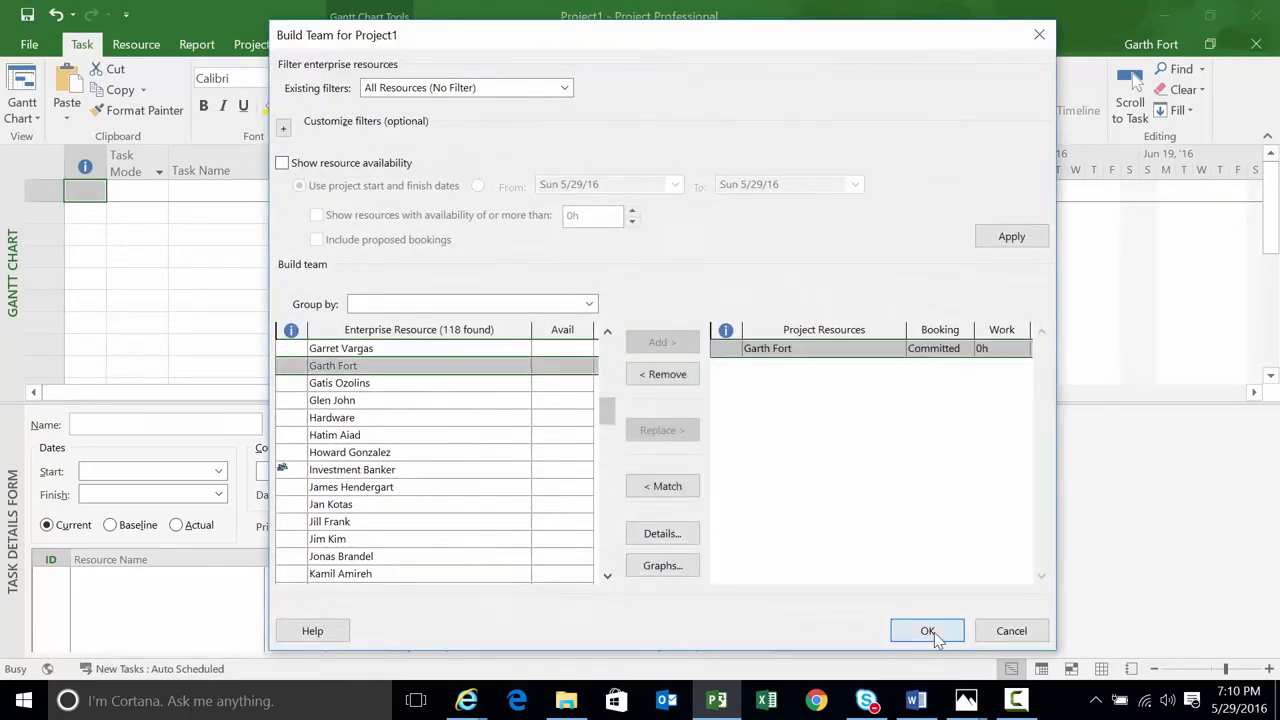
{"action": "left_click", "coordinate": [930, 631]}
- Enter a new task named Task 1 in the first row of the Gantt table
{"action": "left_click", "coordinate": [317, 193]}
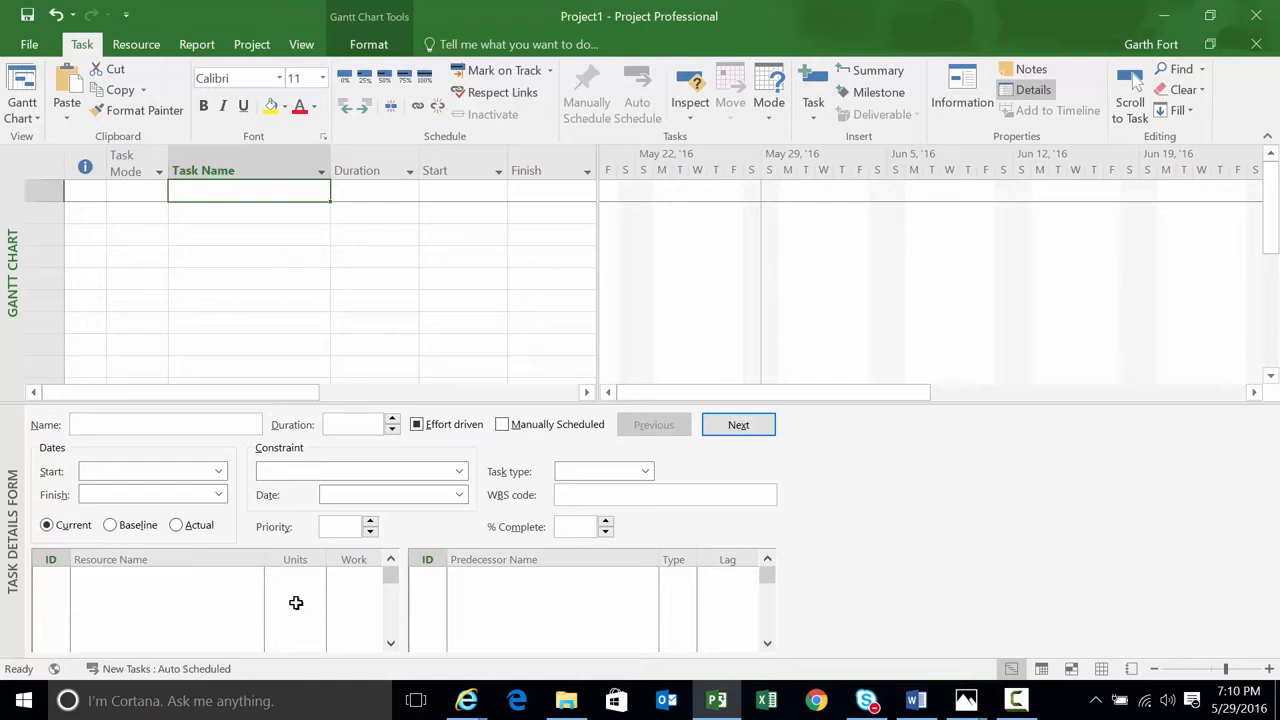
{"action": "left_click", "coordinate": [255, 578]}
{"action": "left_click", "coordinate": [242, 191]}
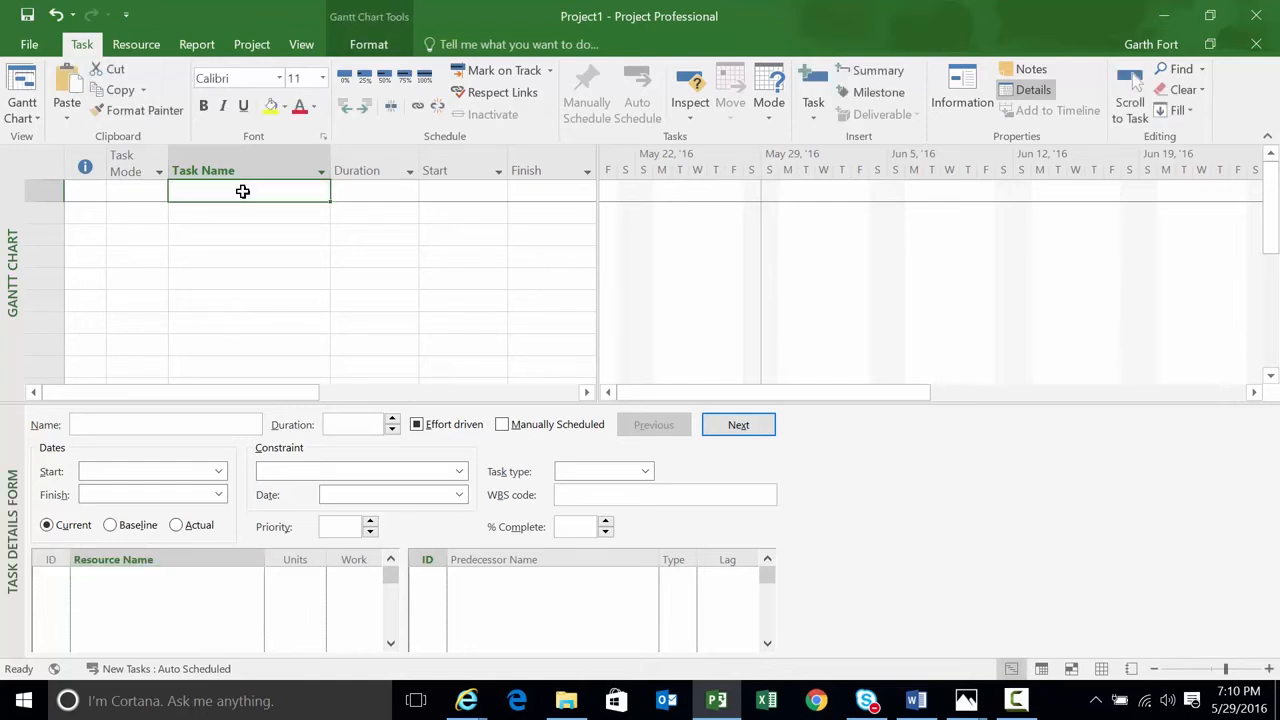
{"action": "type", "text": "Task"}
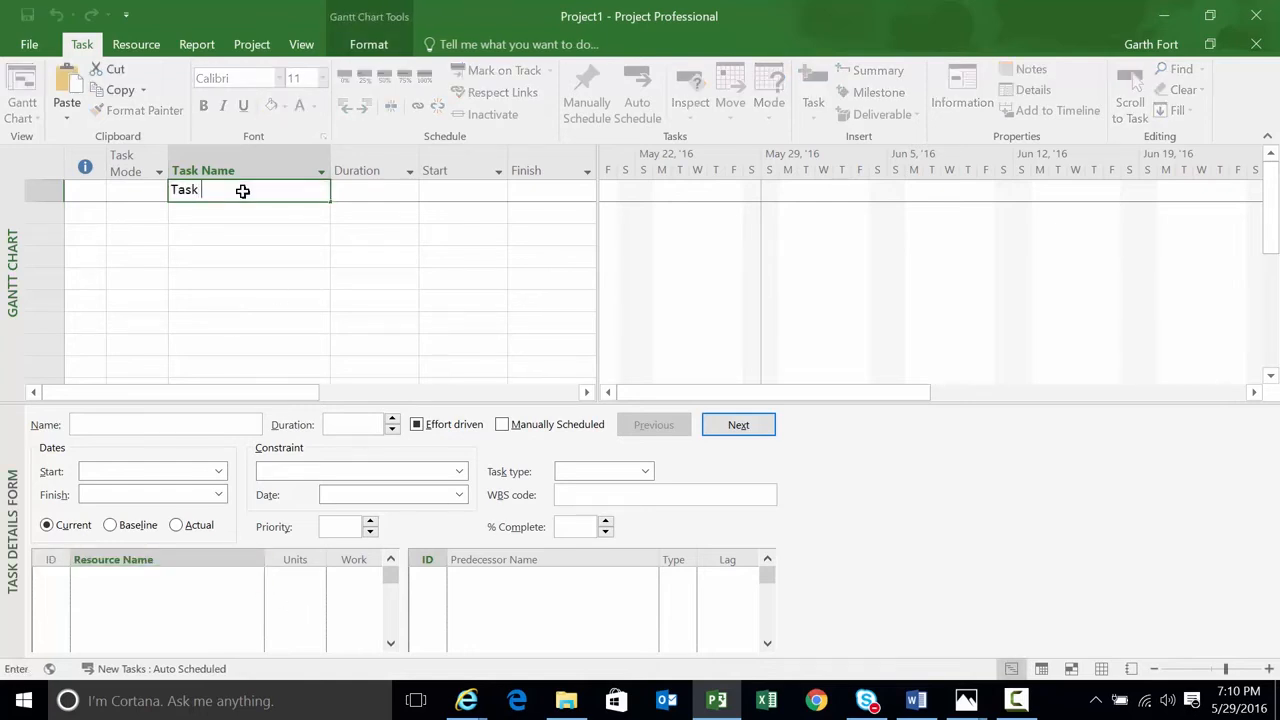
{"action": "type", "text": " 1"}
{"action": "key", "text": "Tab"}
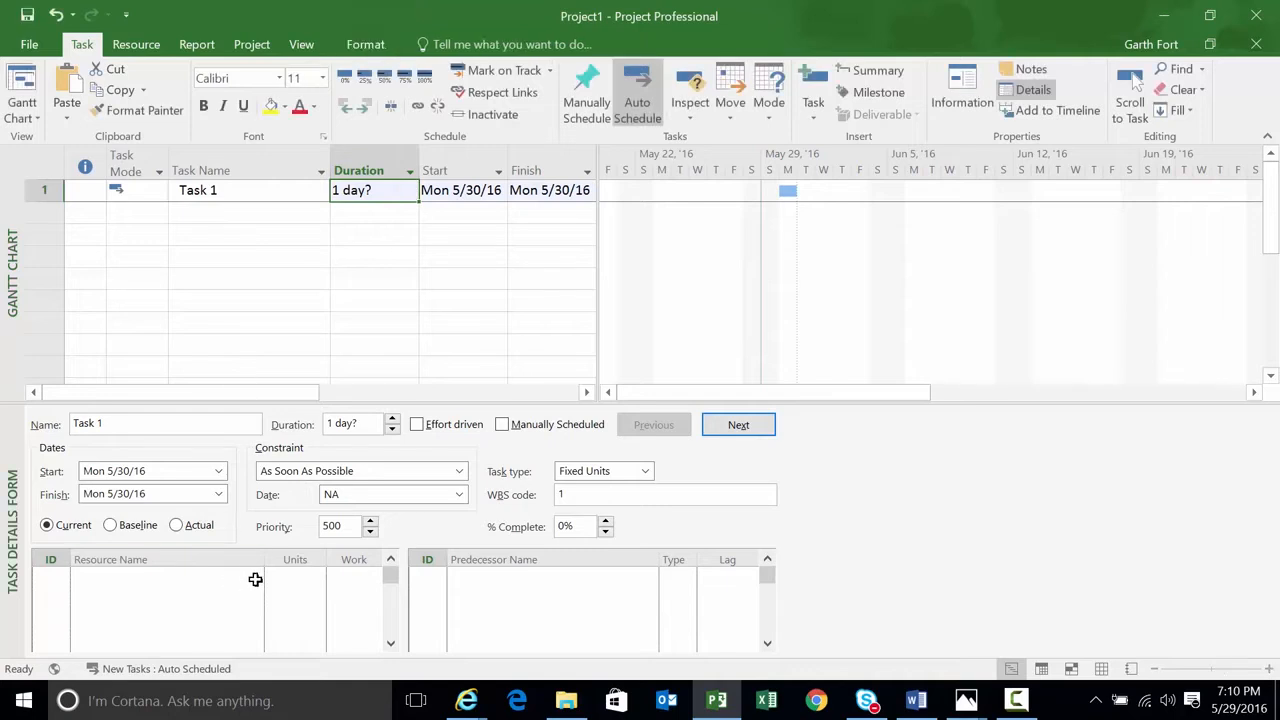
- Assign the team member to Task 1 with 40 hours of work
{"action": "left_click", "coordinate": [254, 577]}
{"action": "left_click", "coordinate": [255, 578]}
{"action": "left_click", "coordinate": [240, 594]}
{"action": "left_click", "coordinate": [337, 577]}
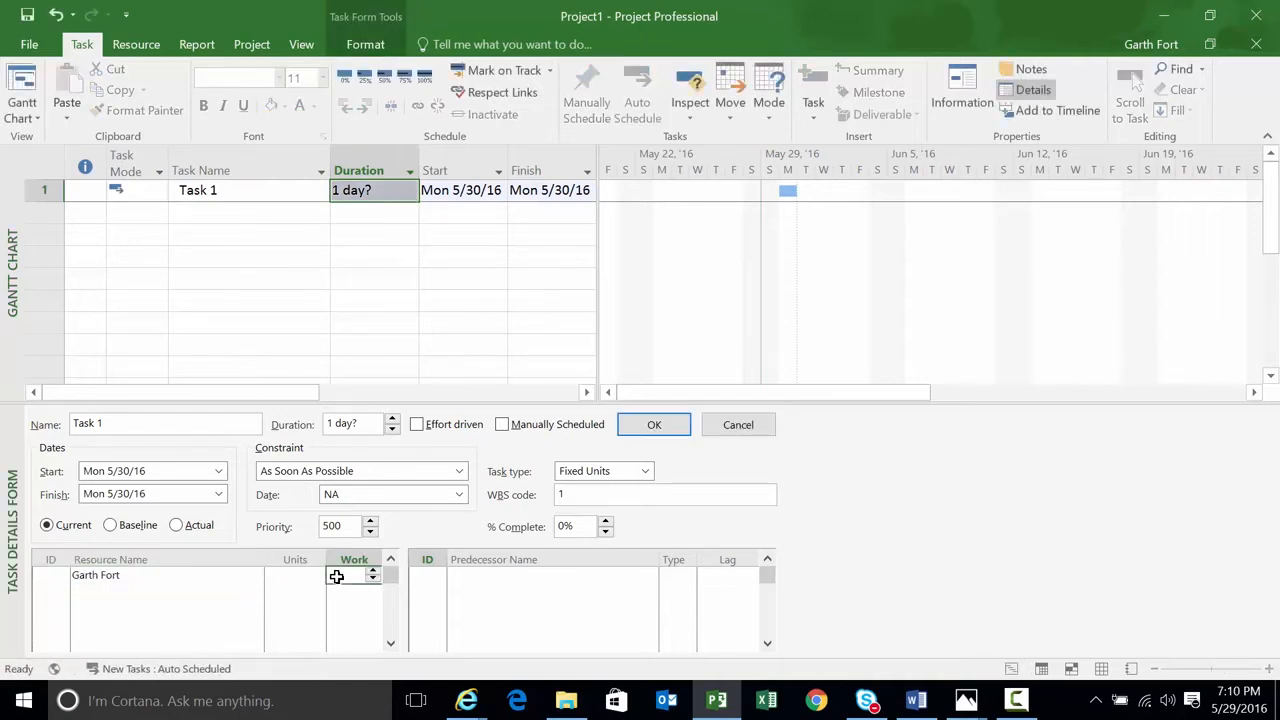
{"action": "left_click", "coordinate": [337, 577]}
{"action": "type", "text": "40"}
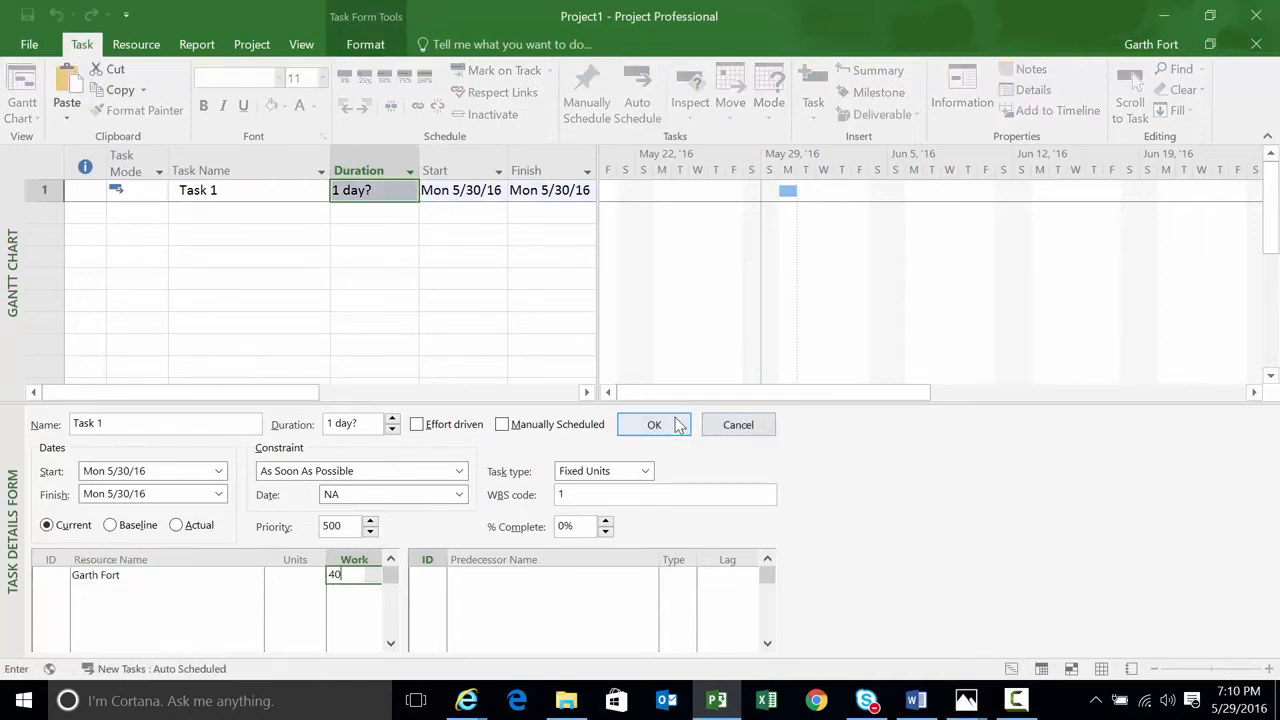
{"action": "left_click", "coordinate": [665, 426]}
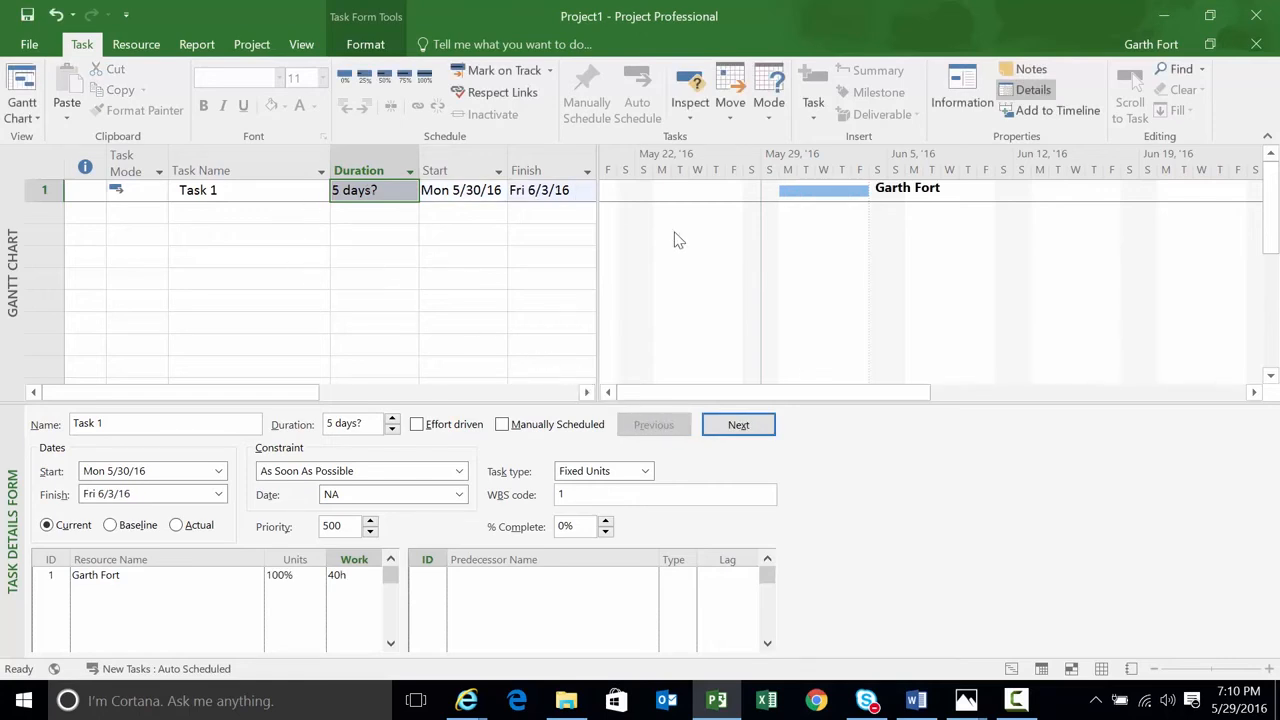
- Hide the task details form and switch to the (INT) Gantt Chart view with the table widened to show the resource names
{"action": "right_click", "coordinate": [891, 471]}
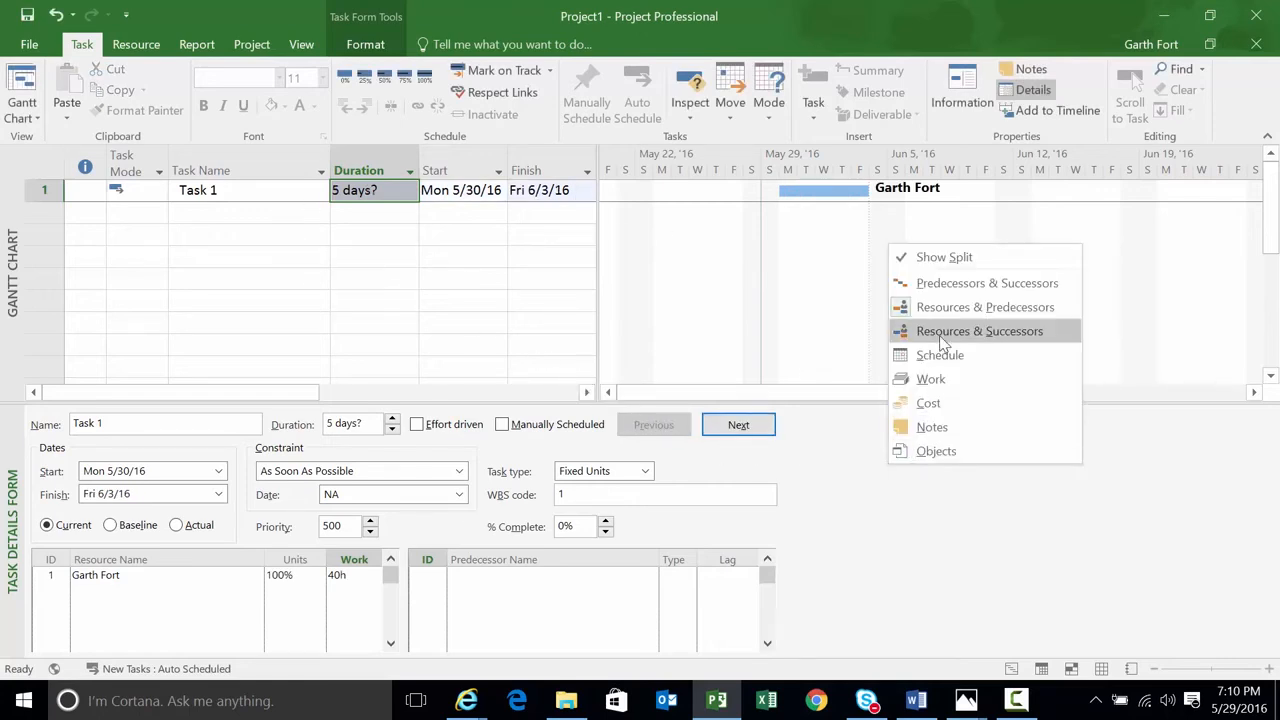
{"action": "left_click", "coordinate": [935, 256]}
{"action": "right_click", "coordinate": [17, 275]}
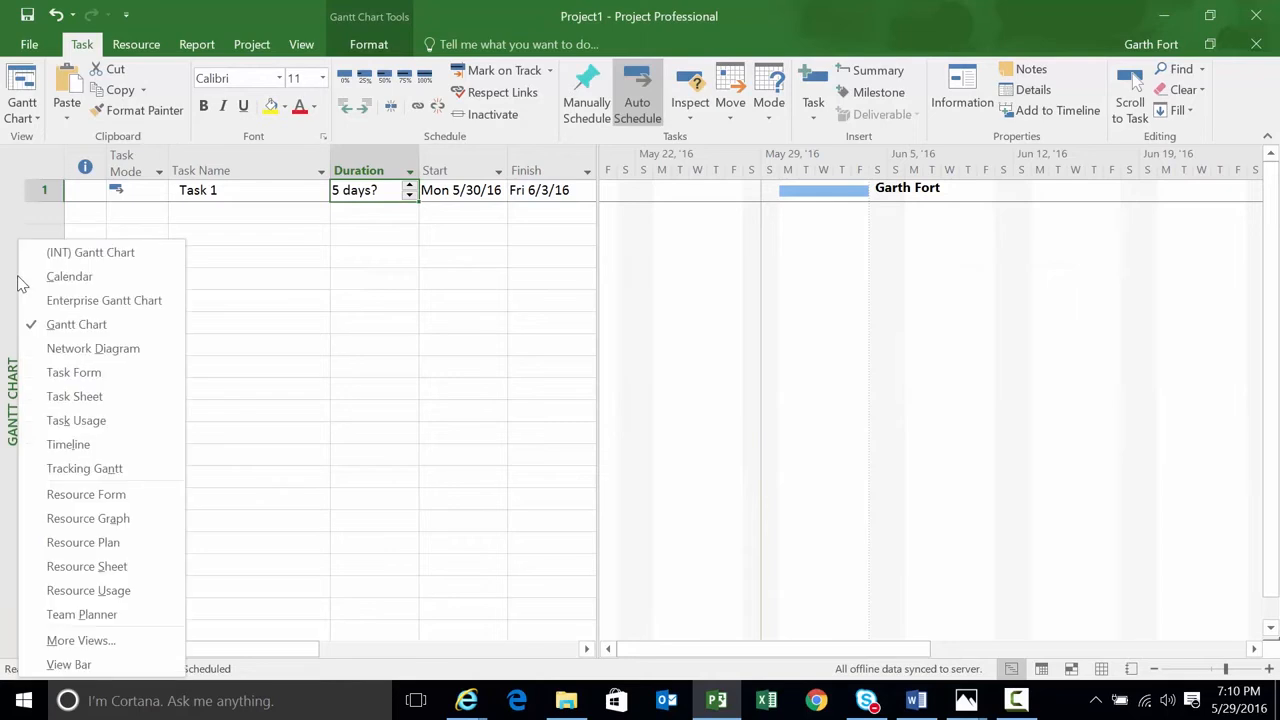
{"action": "left_click", "coordinate": [35, 257]}
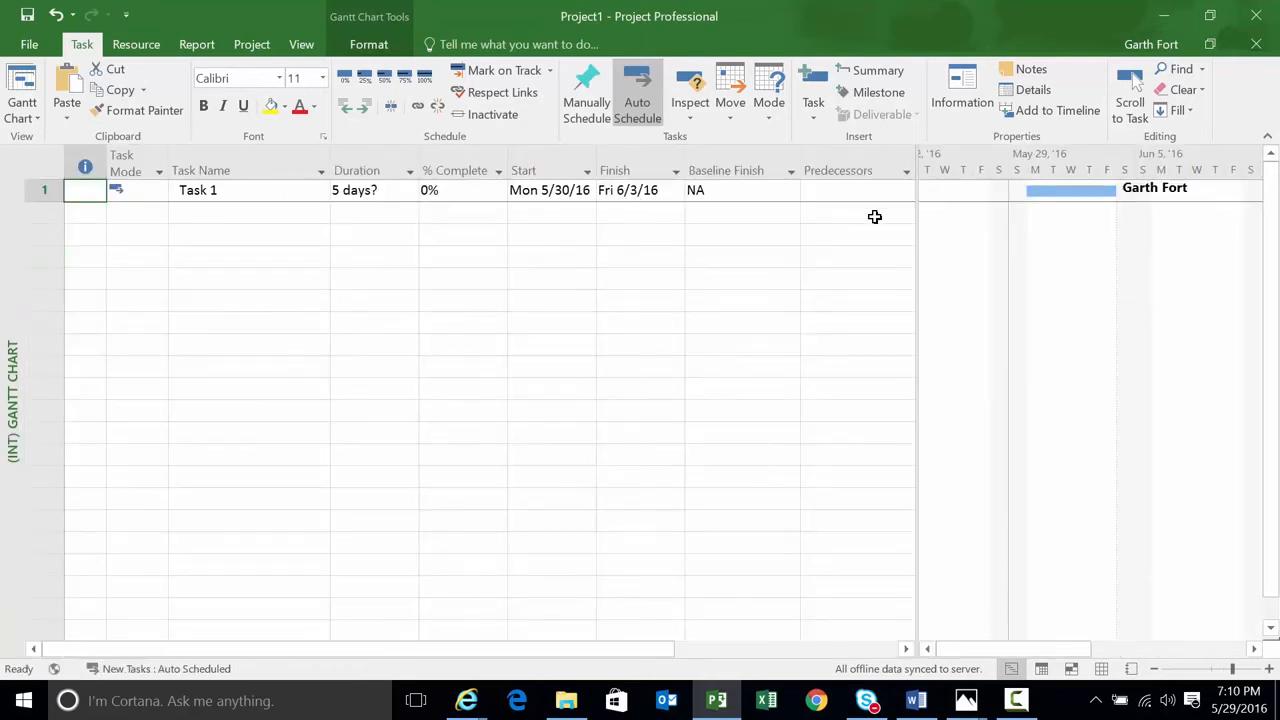
{"action": "left_click_drag", "start_coordinate": [914, 236], "coordinate": [1060, 249]}
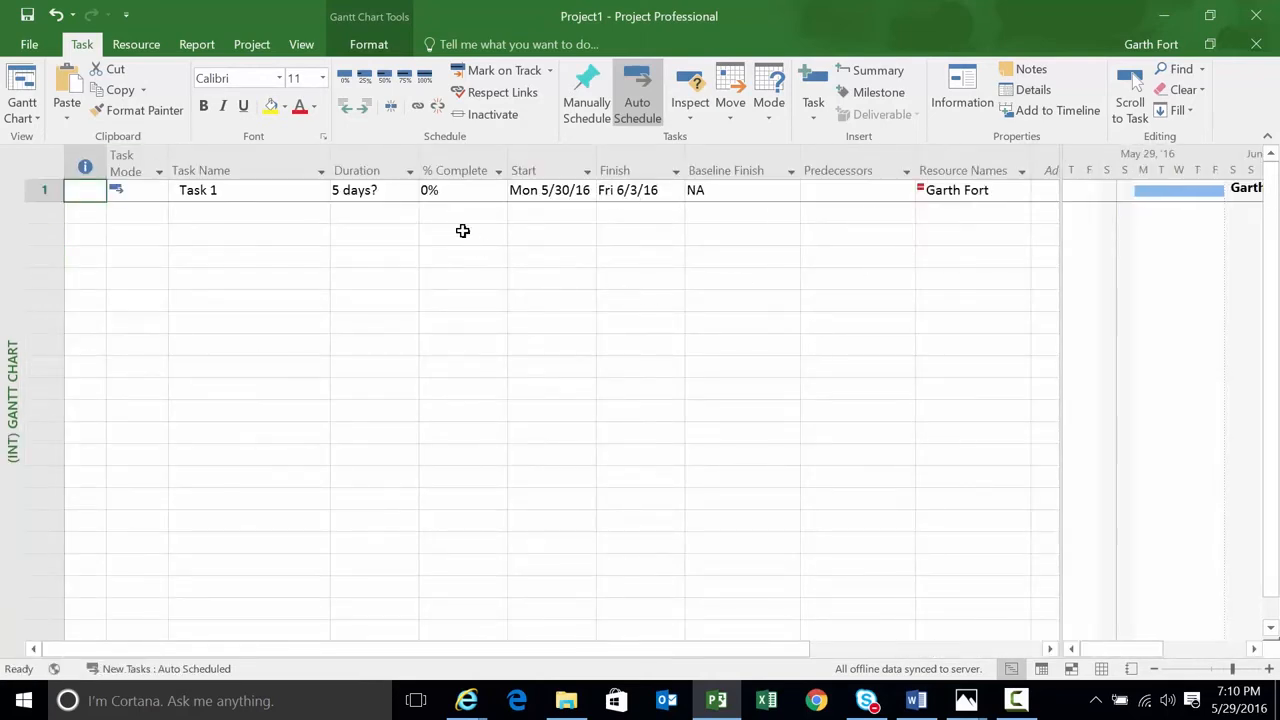
- Insert the Project Schedule Status (Enterprise) column before the Predecessors column
{"action": "right_click", "coordinate": [846, 163]}
{"action": "left_click", "coordinate": [884, 303]}
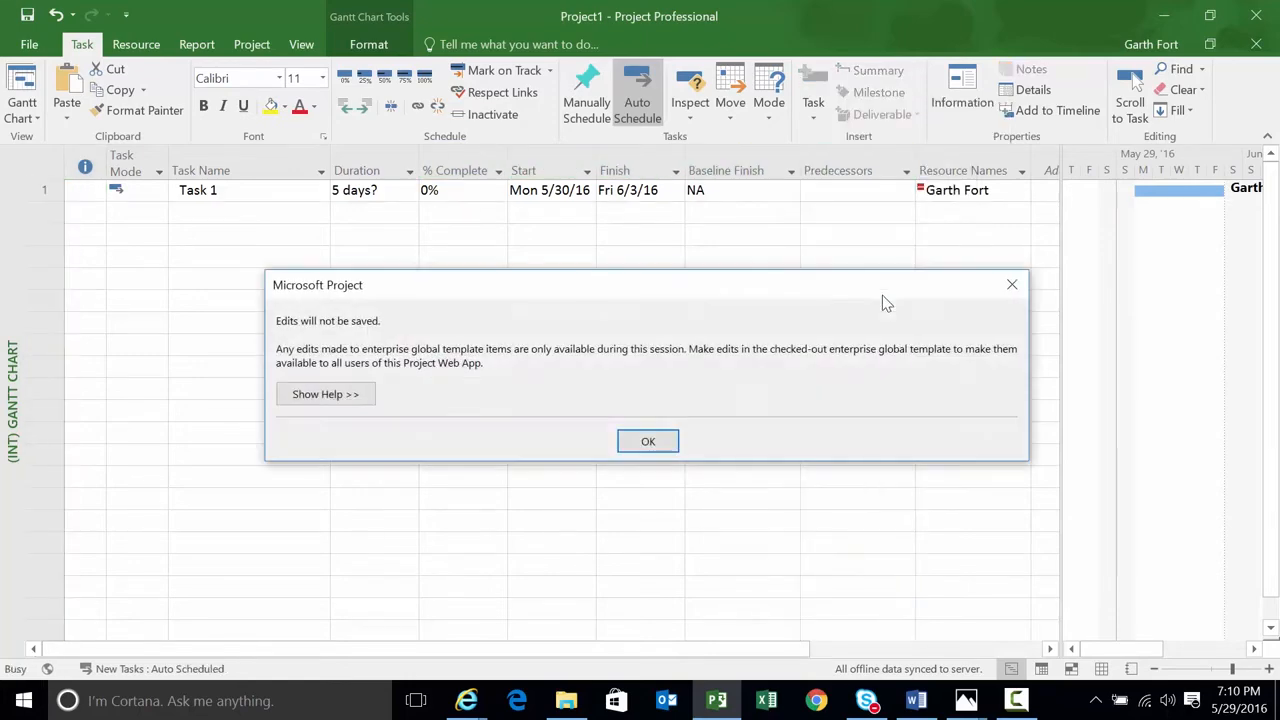
{"action": "key", "text": "Return"}
{"action": "key", "text": "Down"}
{"action": "key", "text": "Down"}
{"action": "key", "text": "Down"}
{"action": "key", "text": "Down"}
{"action": "key", "text": "Down"}
{"action": "key", "text": "Down"}
{"action": "key", "text": "Down"}
{"action": "key", "text": "Down"}
{"action": "key", "text": "Down"}
{"action": "key", "text": "Down"}
{"action": "key", "text": "Down"}
{"action": "key", "text": "Down"}
{"action": "key", "text": "Down"}
{"action": "key", "text": "Down"}
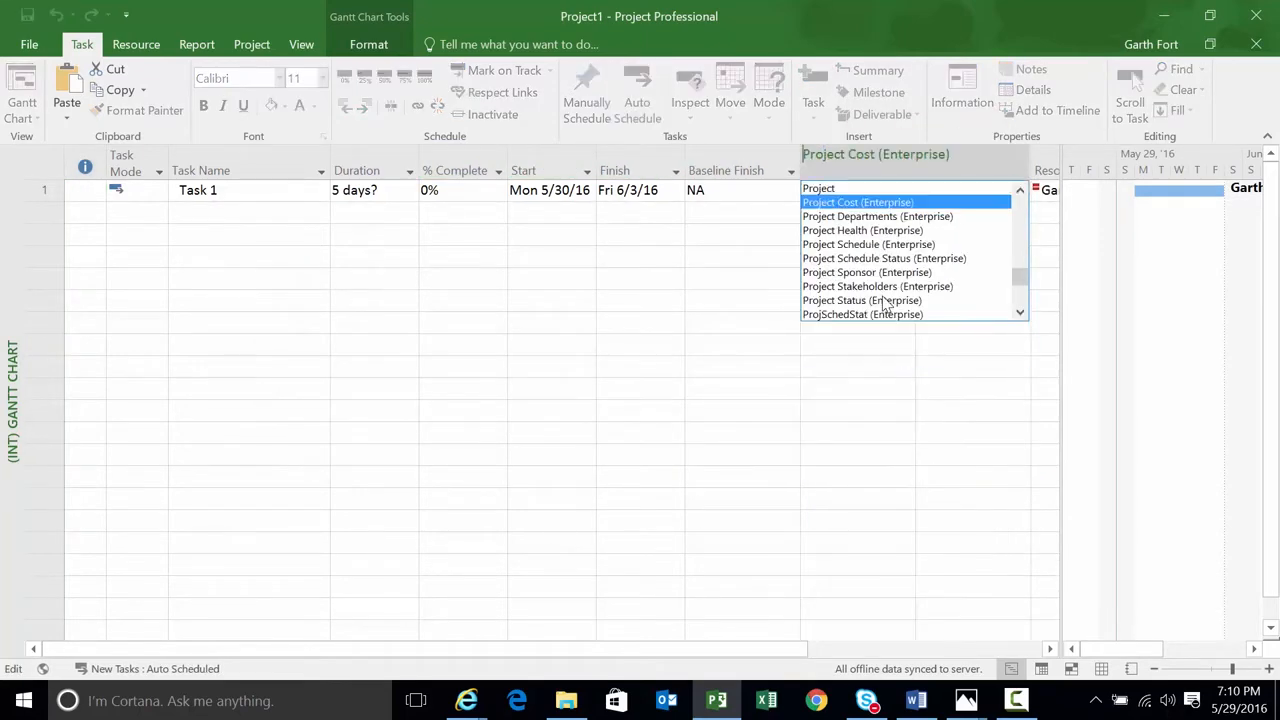
{"action": "key", "text": "Return"}
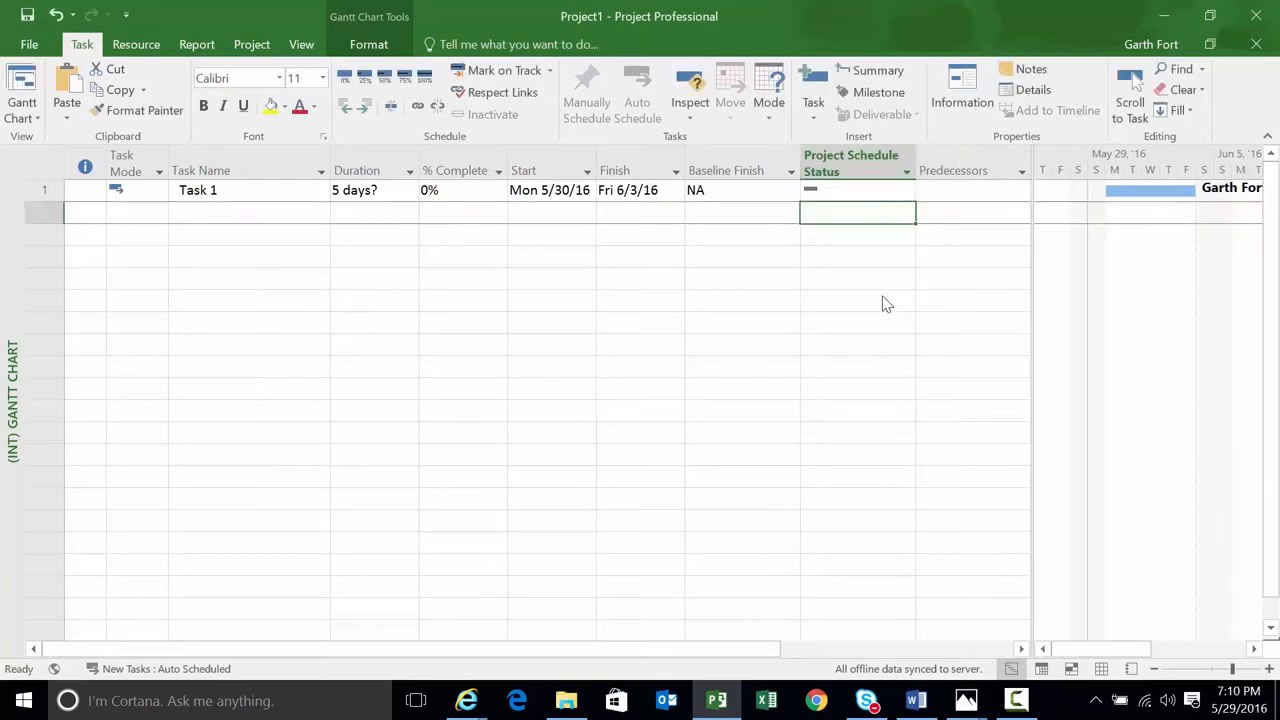
- Insert the ProjSchedStat (Enterprise) column before Predecessors and widen the table to show it fully
{"action": "right_click", "coordinate": [940, 170]}
{"action": "left_click", "coordinate": [981, 299]}
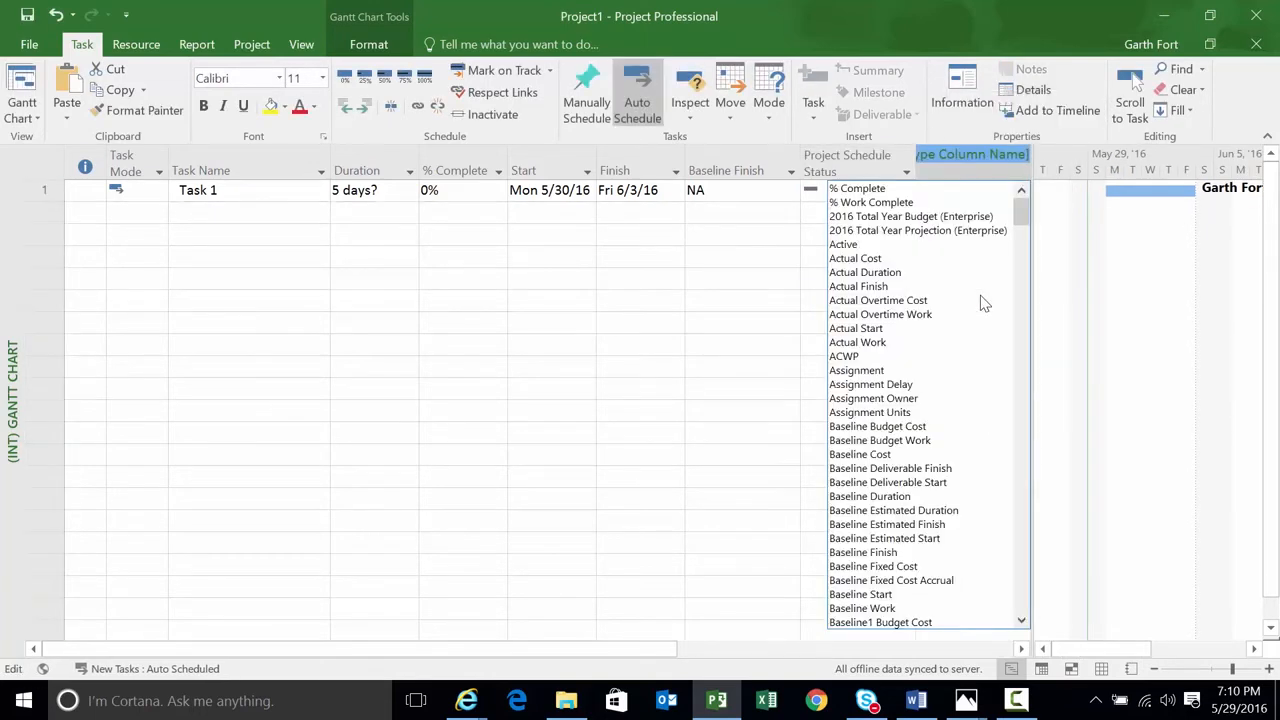
{"action": "type", "text": "pro"}
{"action": "key", "text": "Down"}
{"action": "key", "text": "Down"}
{"action": "key", "text": "Down"}
{"action": "key", "text": "Down"}
{"action": "key", "text": "Down"}
{"action": "key", "text": "Down"}
{"action": "key", "text": "Down"}
{"action": "key", "text": "Down"}
{"action": "key", "text": "Down"}
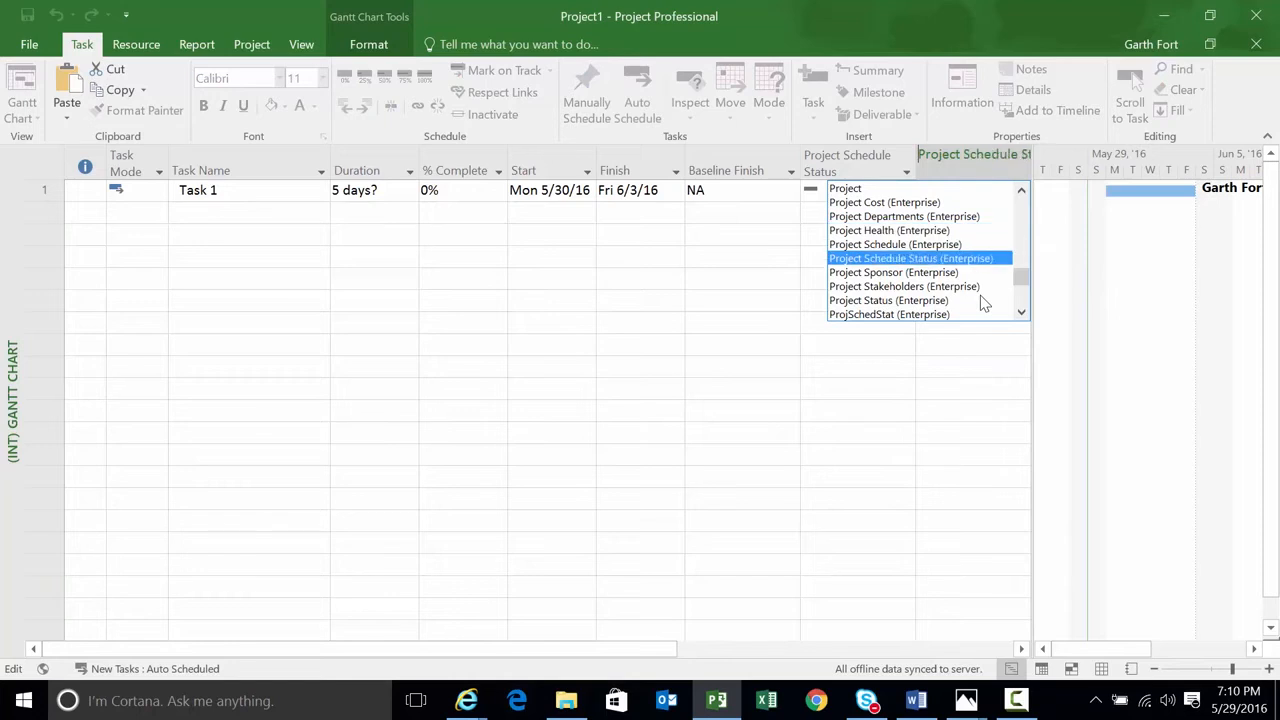
{"action": "key", "text": "Return"}
{"action": "left_click_drag", "start_coordinate": [1029, 294], "coordinate": [1070, 294]}
- Compare Task 1's Baseline Finish with its Project Schedule Status and ProjSchedStat values
{"action": "left_click", "coordinate": [990, 191]}
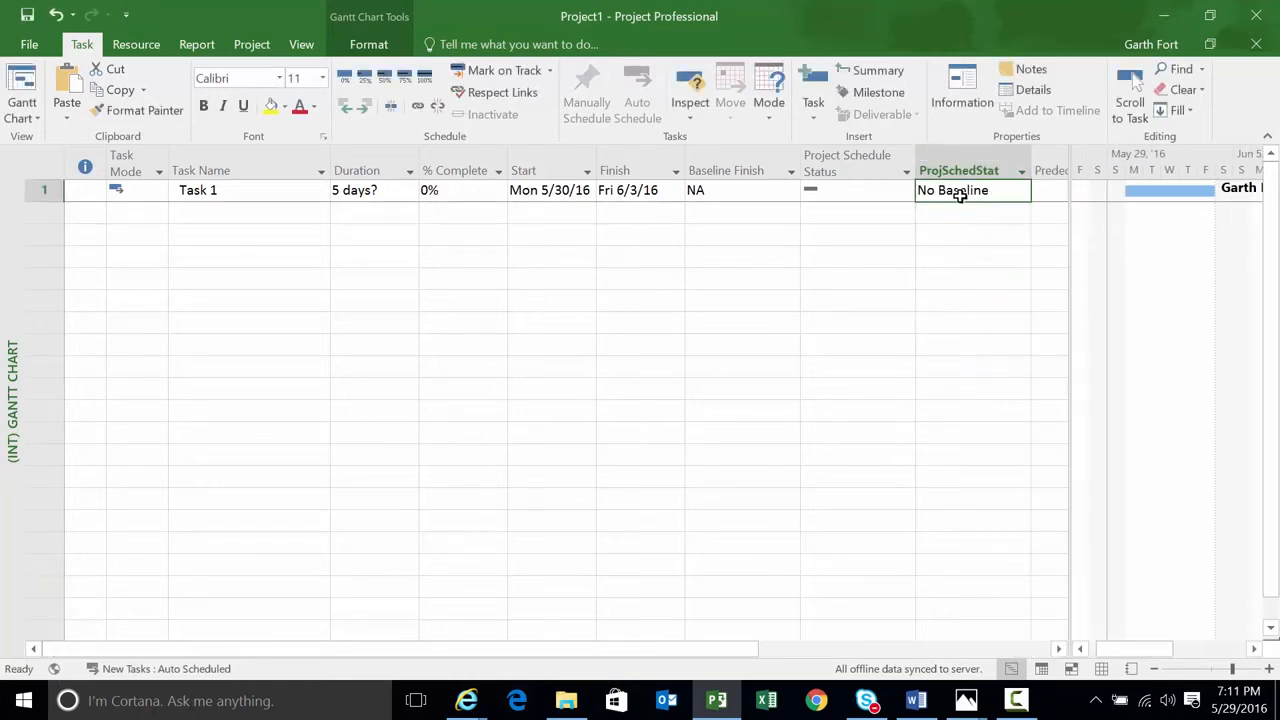
{"action": "left_click", "coordinate": [742, 198]}
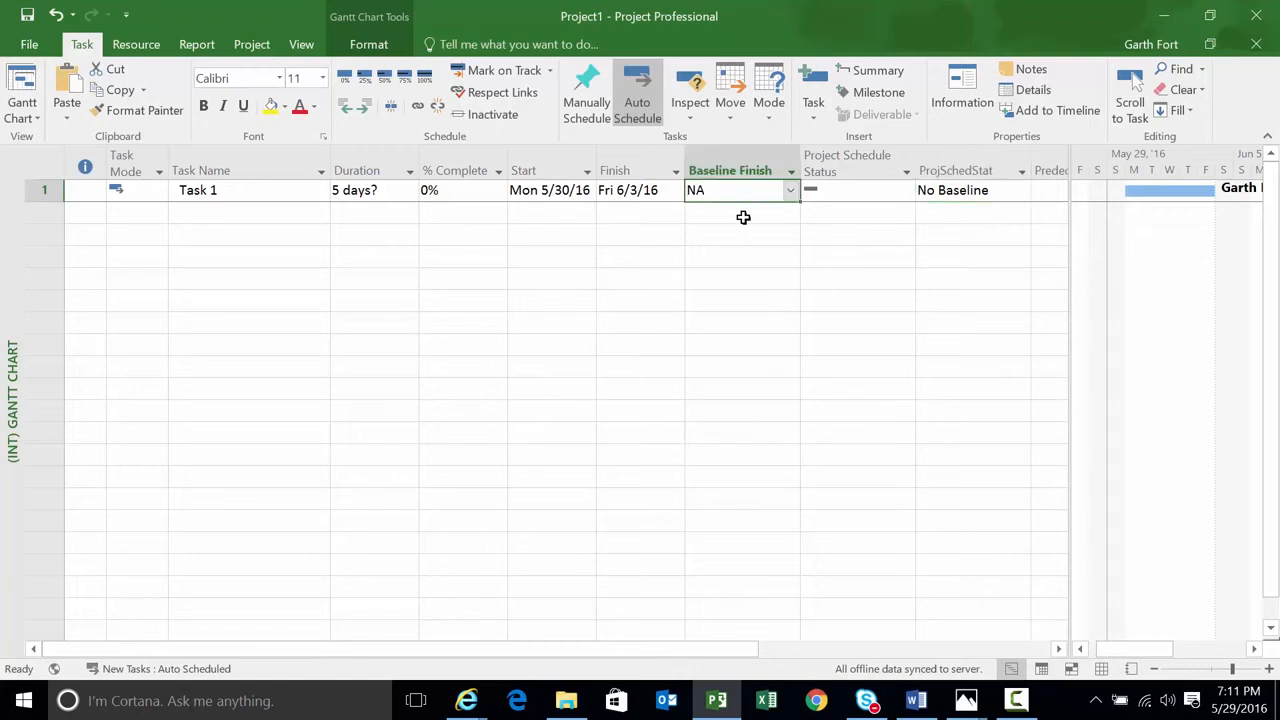
{"action": "left_click", "coordinate": [848, 192]}
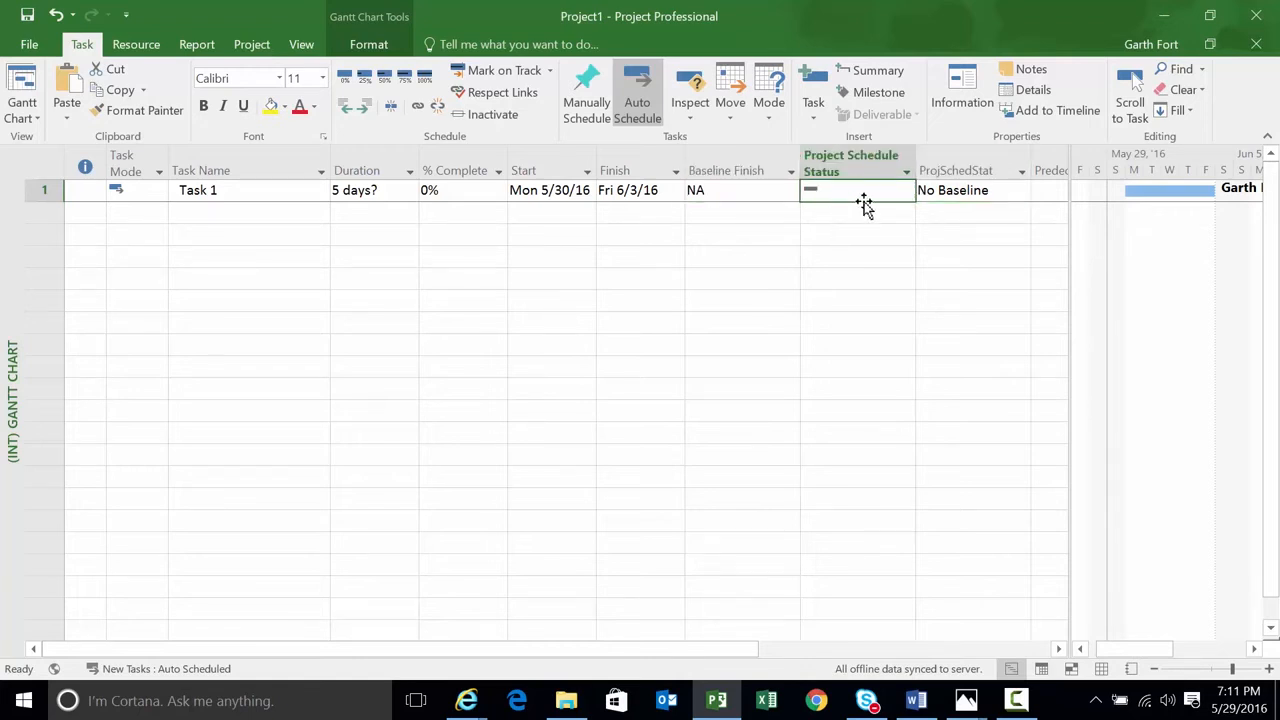
{"action": "left_click", "coordinate": [1006, 195]}
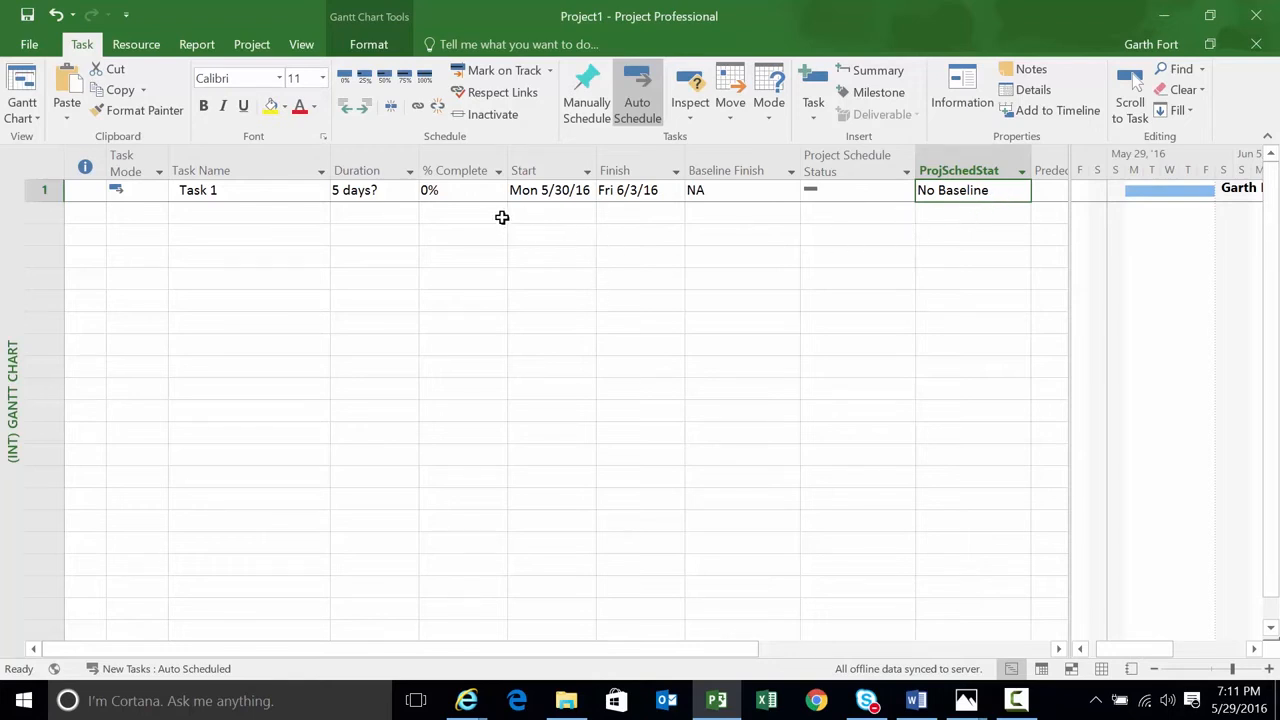
- Set Task 1's % Complete to 5% to test the status columns, and return it to 0%
{"action": "left_click", "coordinate": [499, 191]}
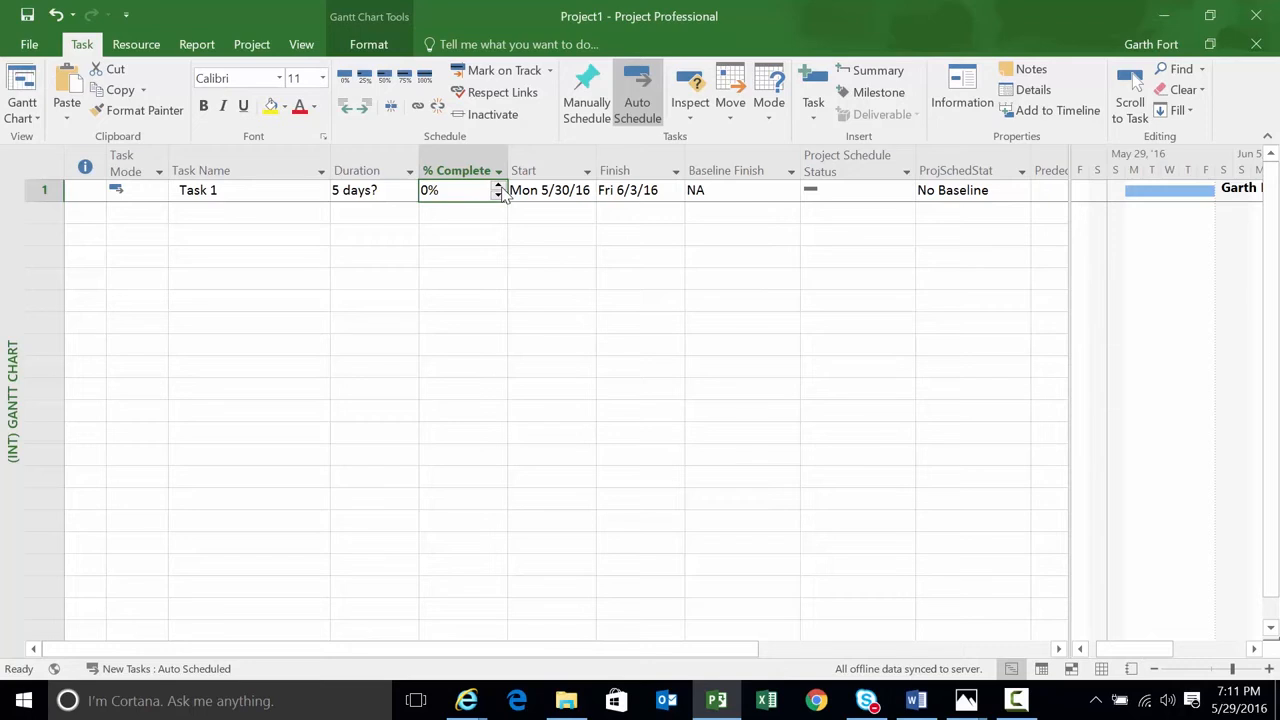
{"action": "left_click", "coordinate": [497, 186]}
{"action": "left_click", "coordinate": [482, 216]}
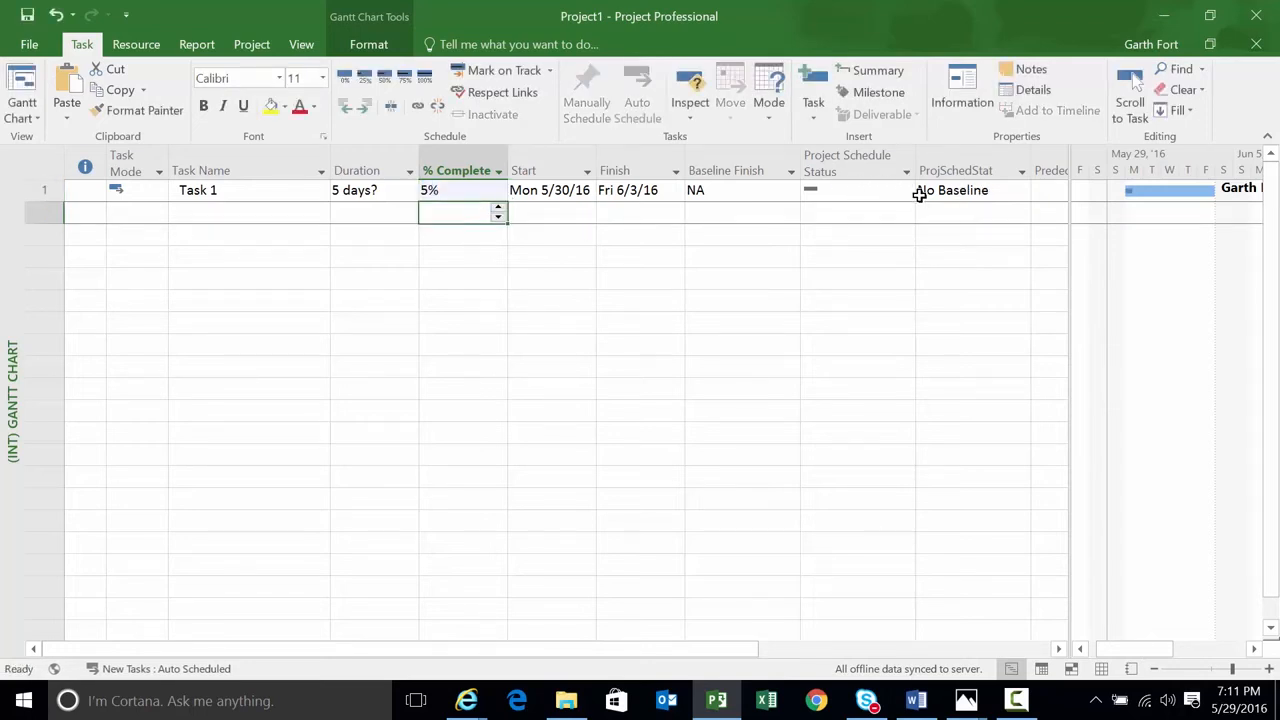
{"action": "left_click", "coordinate": [472, 191]}
{"action": "left_click", "coordinate": [497, 194]}
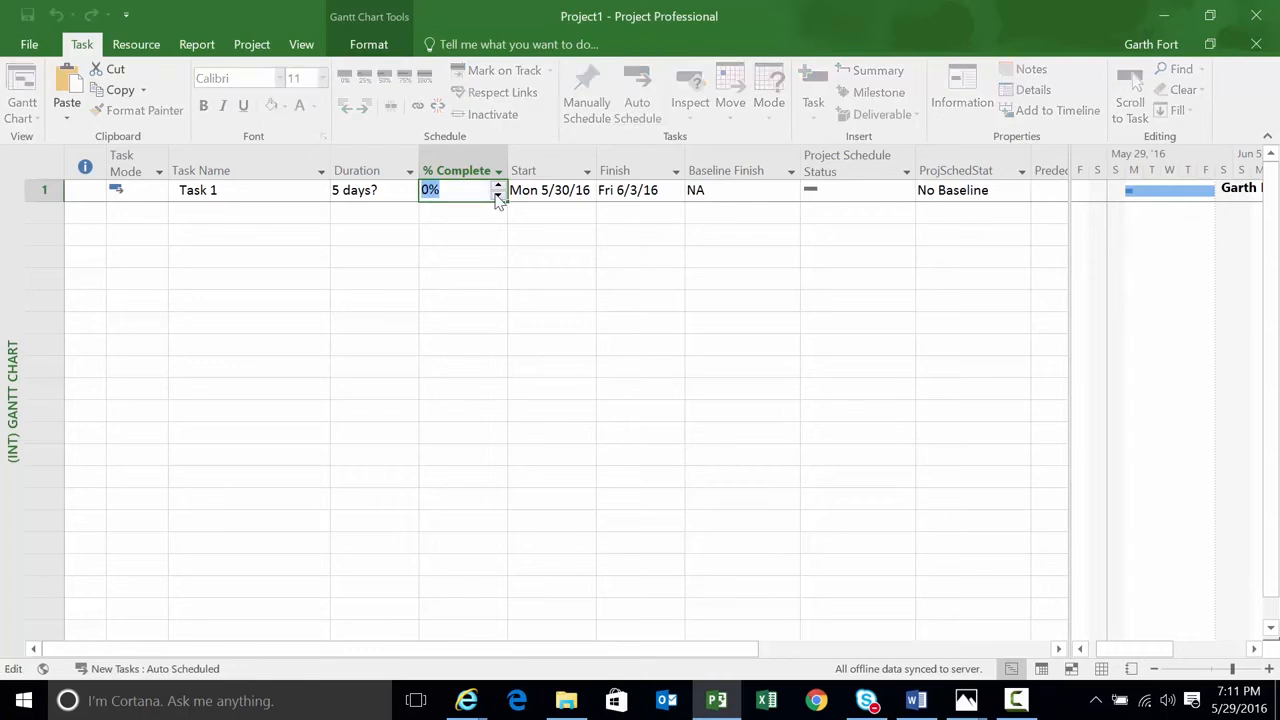
- Set the Baseline for the entire project and check Task 1's Project Schedule Status
{"action": "left_click", "coordinate": [478, 210]}
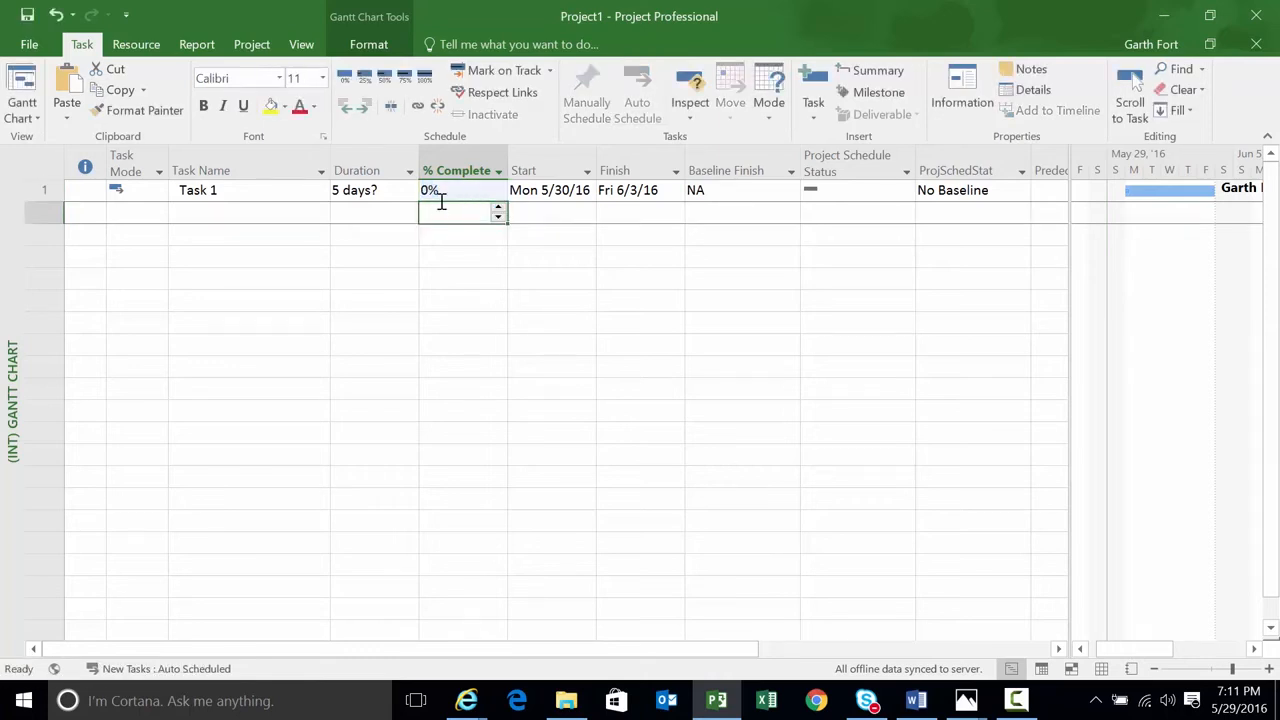
{"action": "left_click", "coordinate": [251, 45]}
{"action": "left_click", "coordinate": [560, 115]}
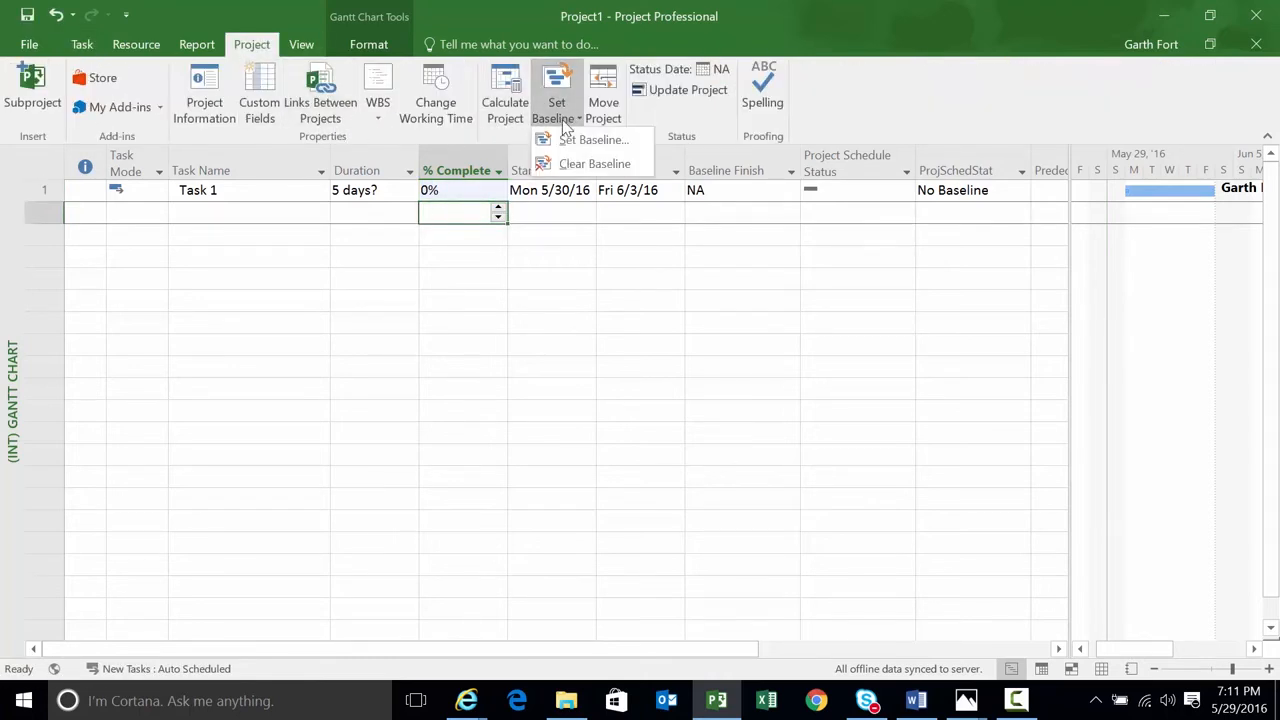
{"action": "left_click", "coordinate": [574, 141]}
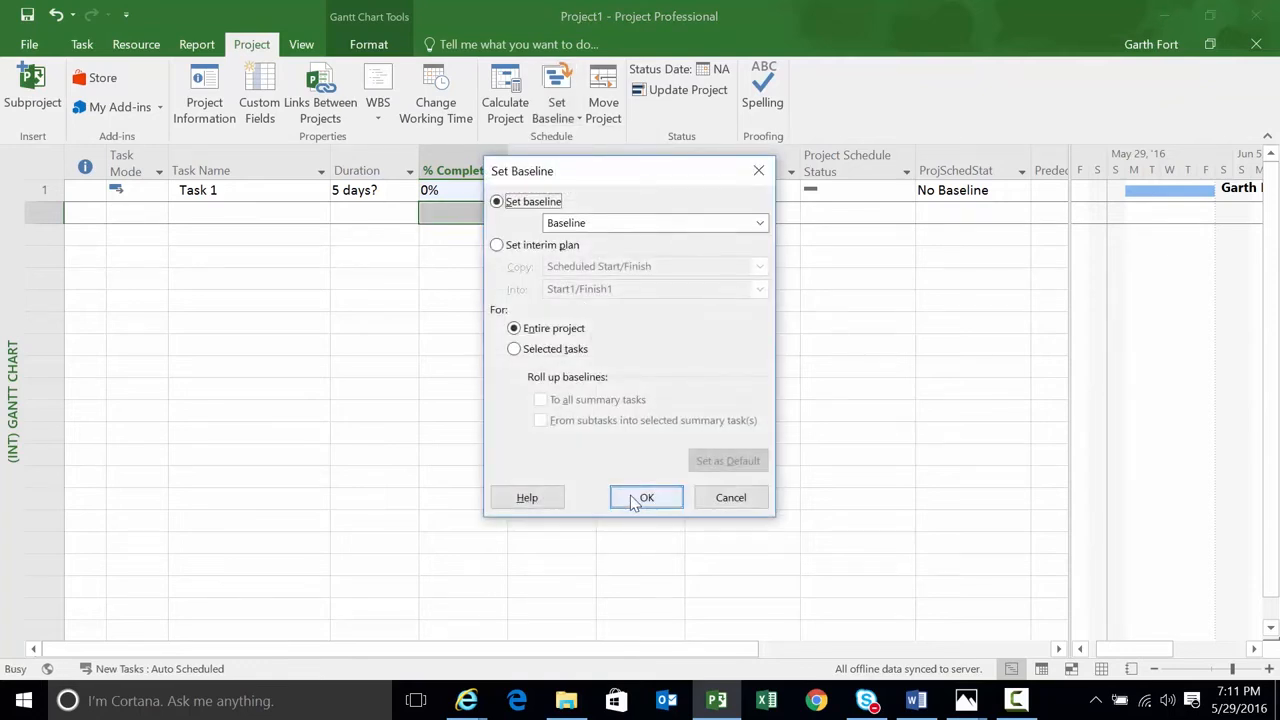
{"action": "left_click", "coordinate": [626, 495]}
{"action": "left_click", "coordinate": [858, 195]}
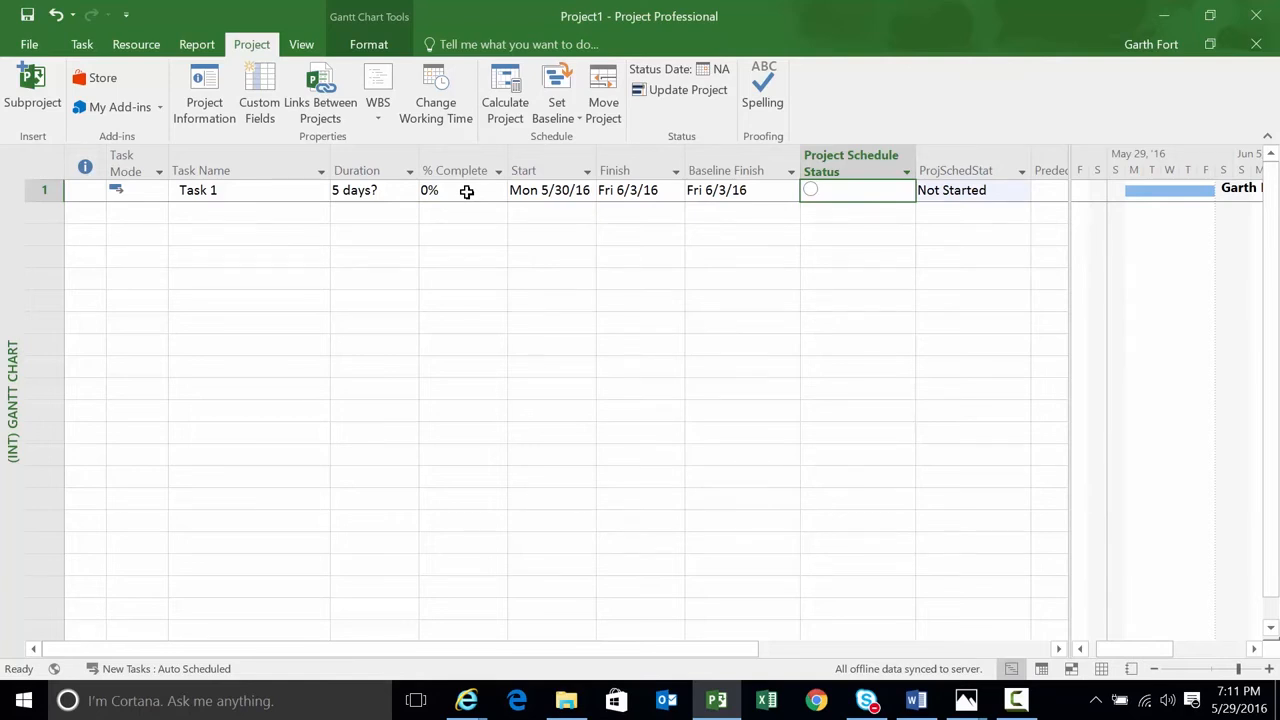
- Set Task 1's % Complete to 5% and check its Project Schedule Status and ProjSchedStat values
{"action": "left_click", "coordinate": [466, 192]}
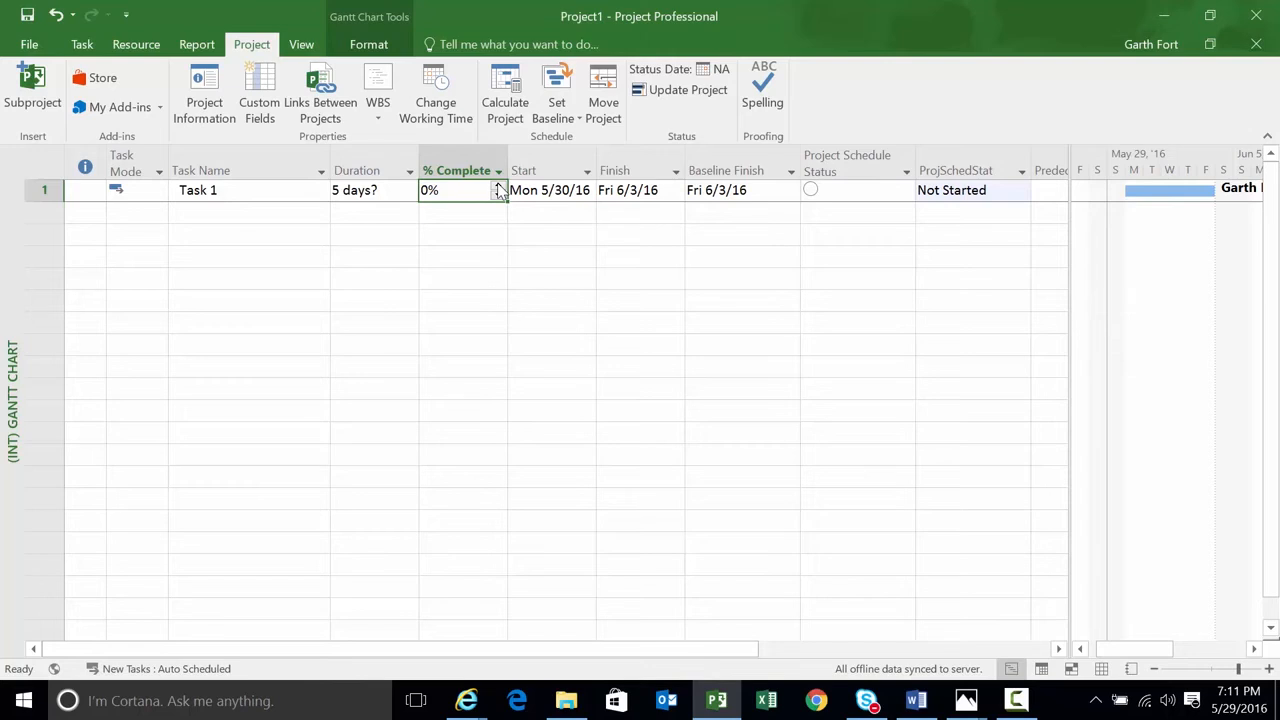
{"action": "left_click", "coordinate": [498, 186]}
{"action": "left_click", "coordinate": [490, 209]}
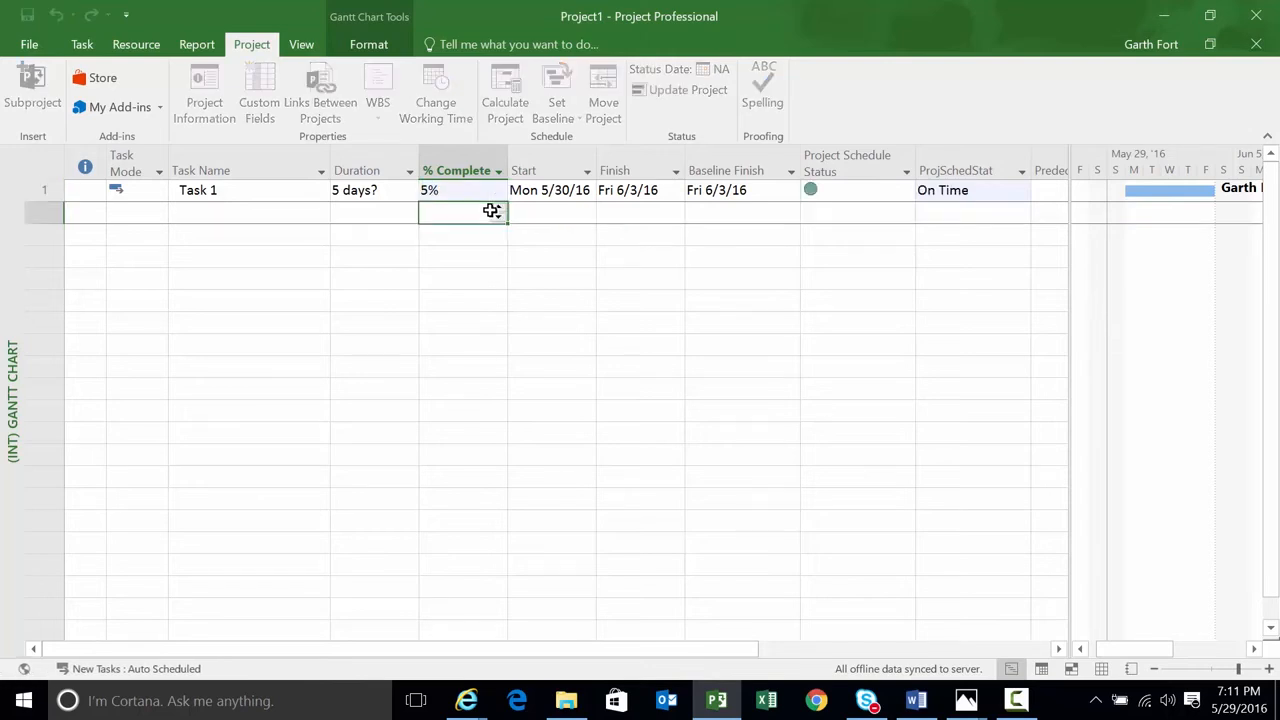
{"action": "left_click", "coordinate": [888, 196]}
{"action": "left_click", "coordinate": [1004, 190]}
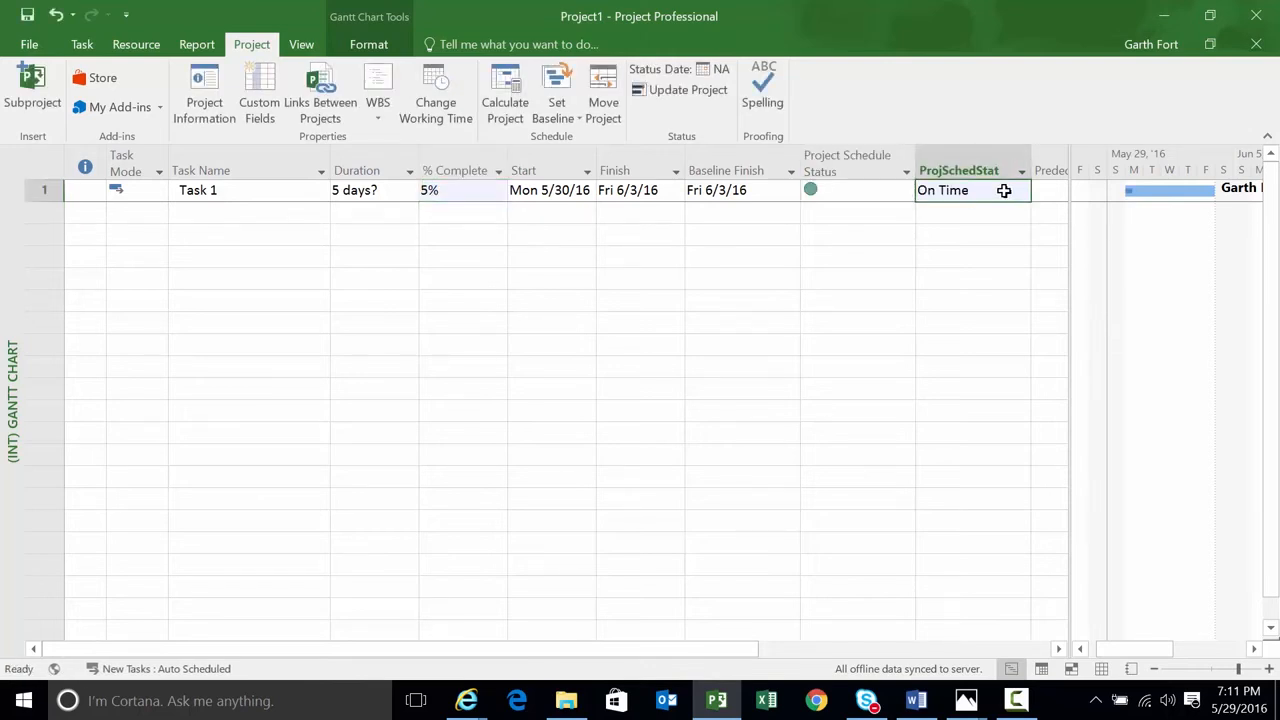
{"action": "left_click", "coordinate": [871, 189]}
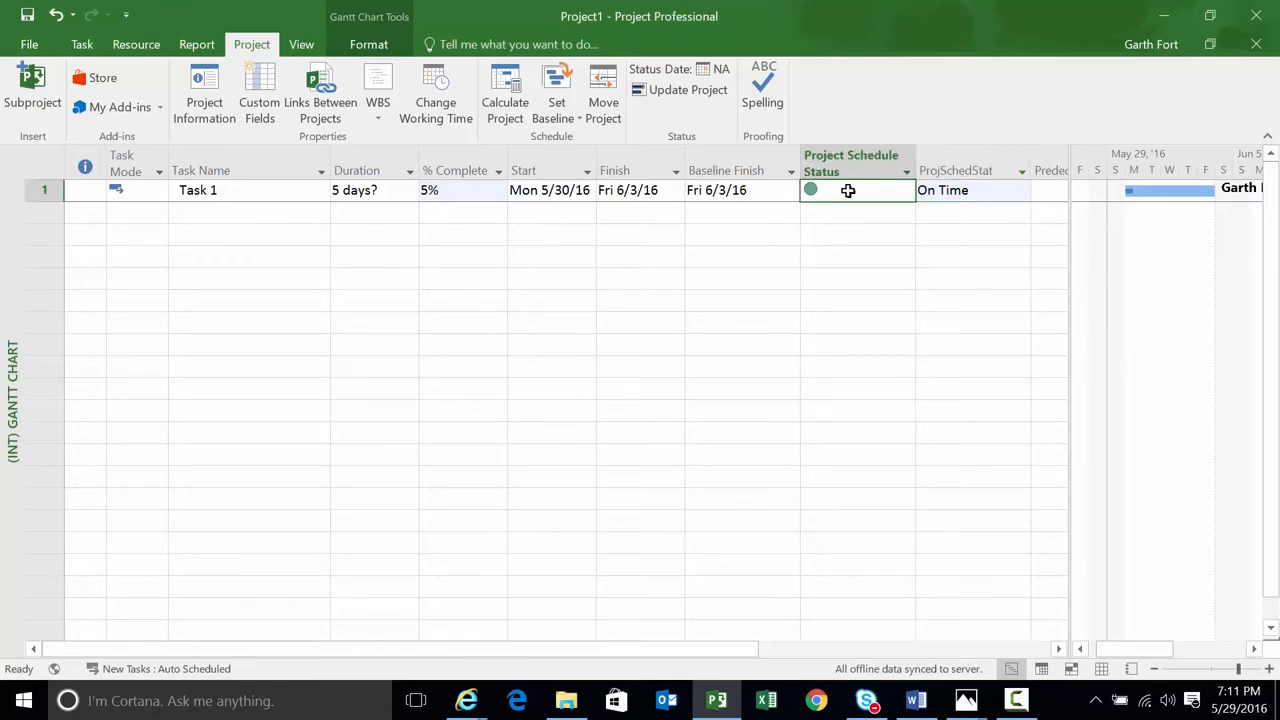
- Set Task 1's Finish date to Wed 6/8/16 to test a late finish against the baseline
{"action": "left_click", "coordinate": [676, 190]}
{"action": "left_click", "coordinate": [676, 191]}
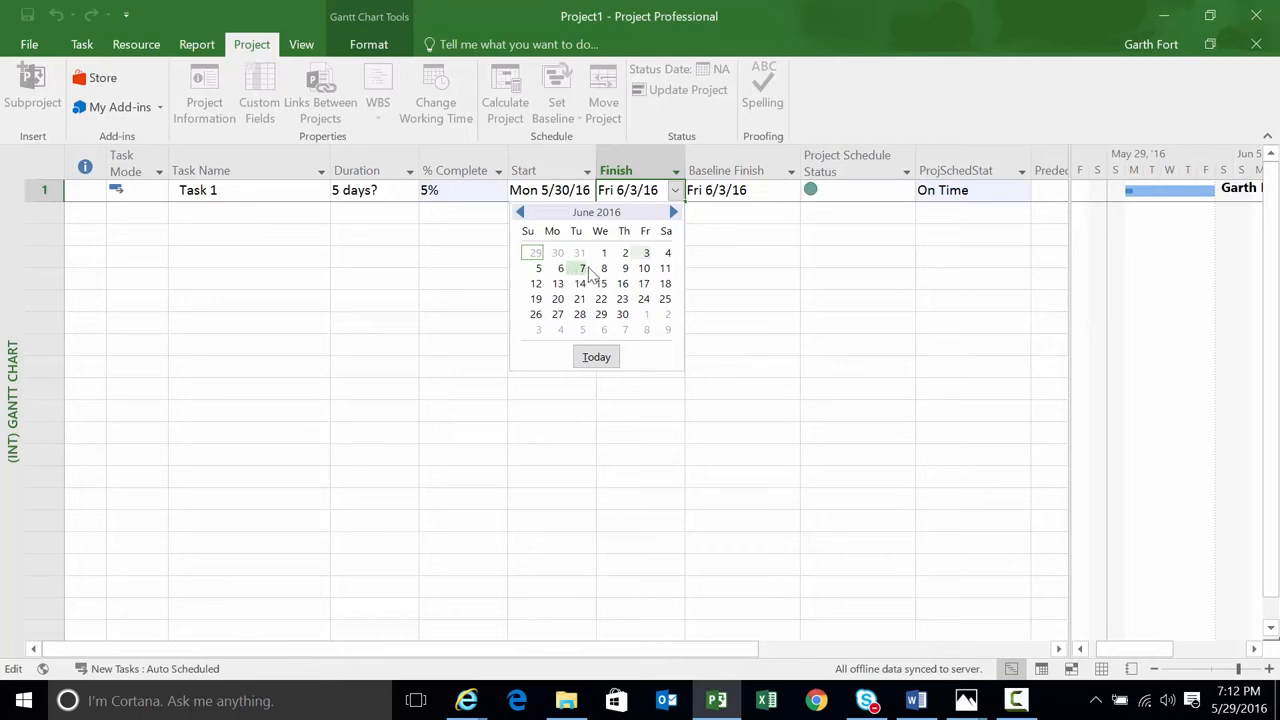
{"action": "left_click", "coordinate": [602, 269]}
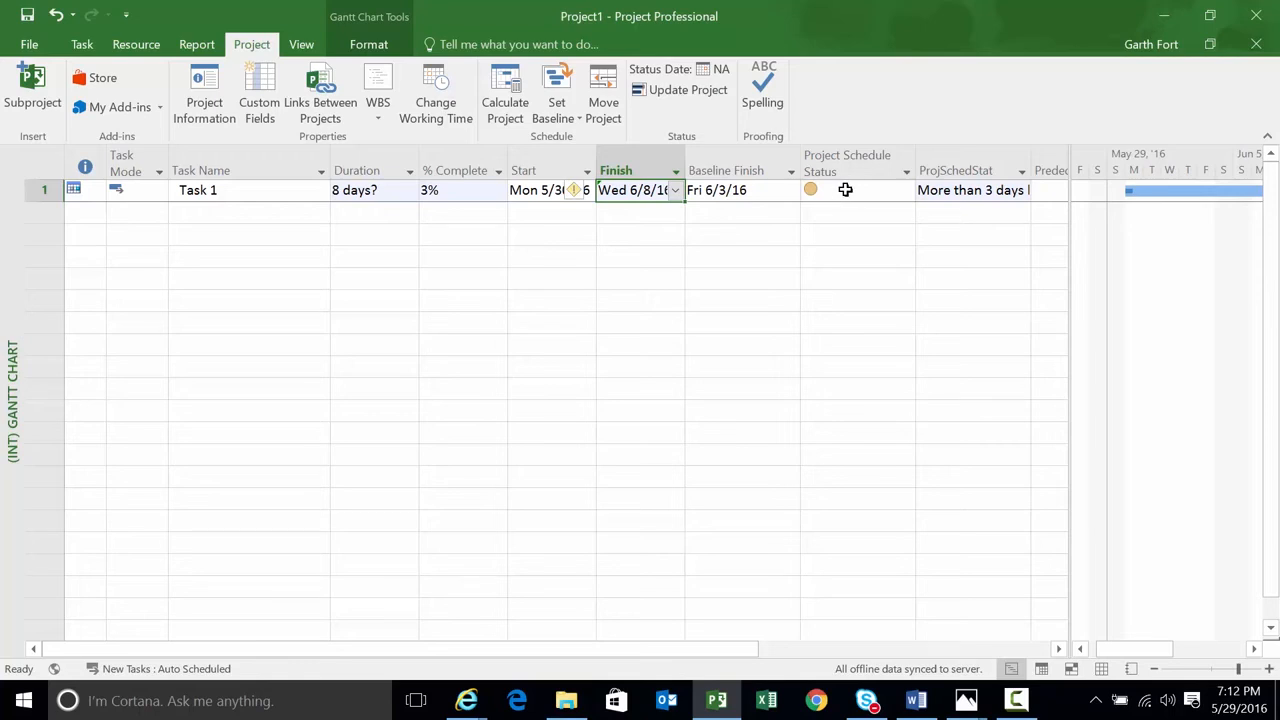
- Set Task 1's Finish date to Wed 6/22/16 and check its ProjSchedStat and Project Schedule Status values
{"action": "left_click", "coordinate": [676, 191]}
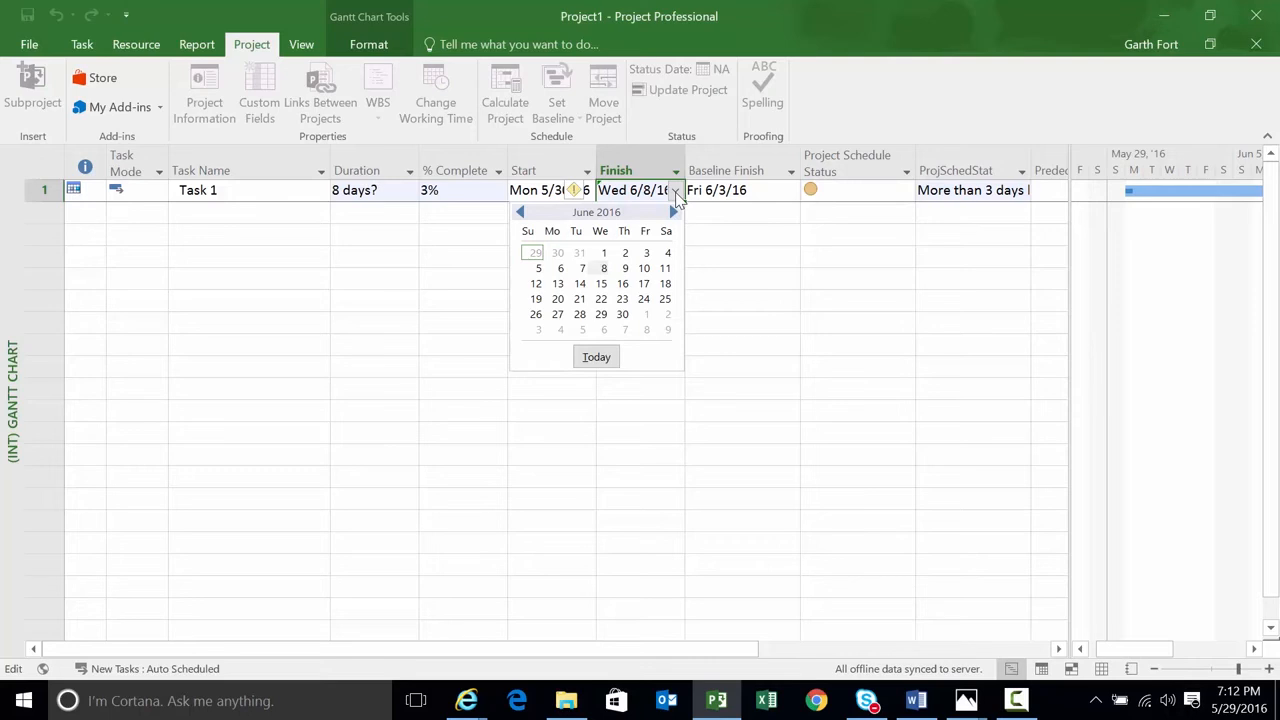
{"action": "left_click", "coordinate": [601, 299]}
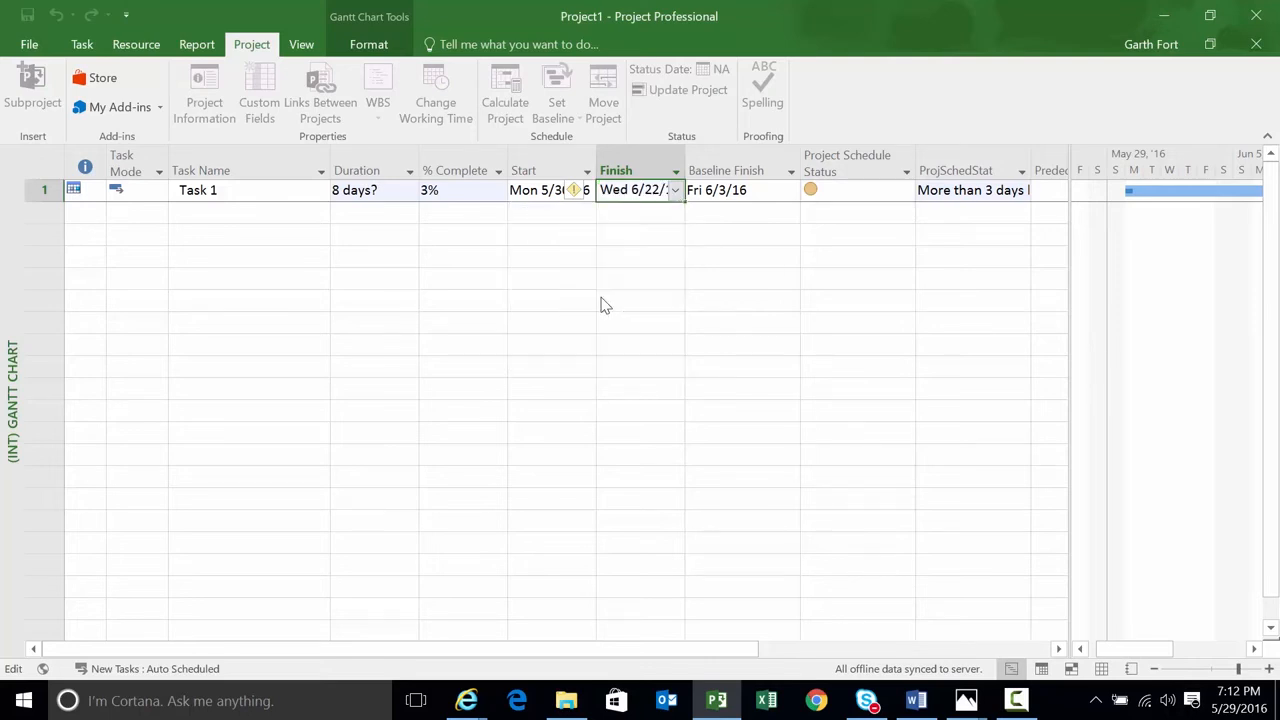
{"action": "left_click", "coordinate": [1020, 197]}
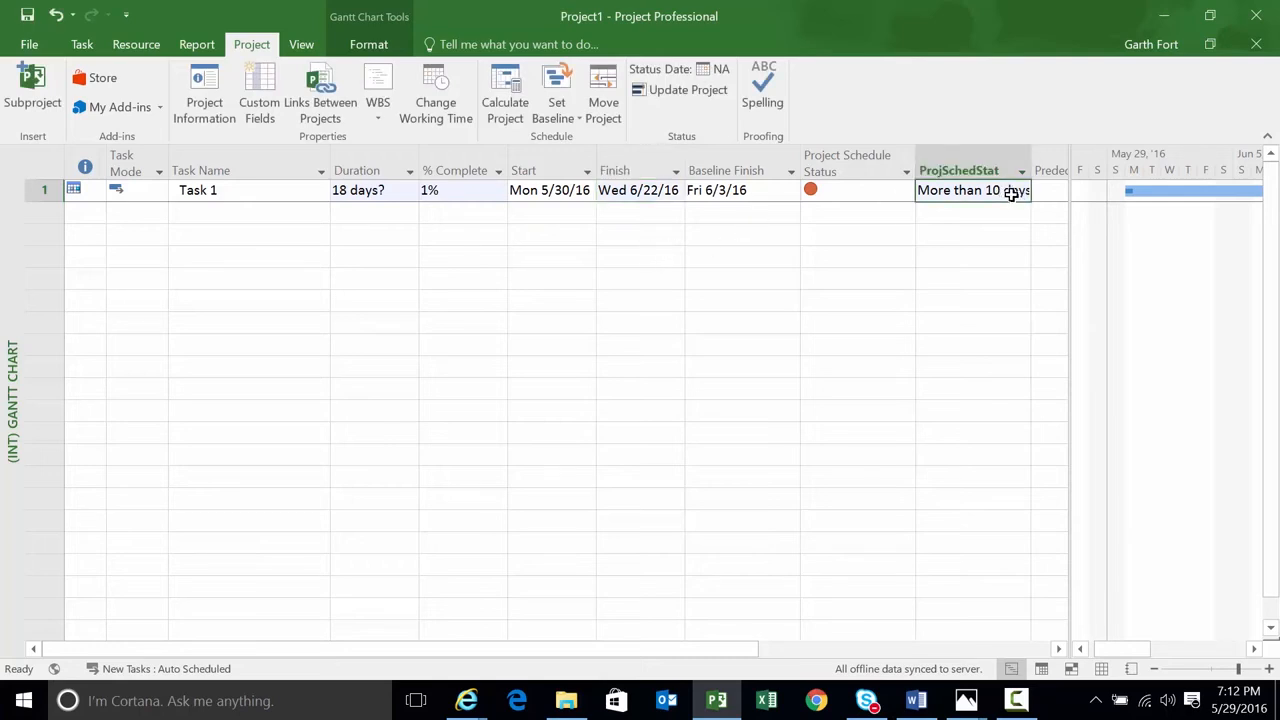
{"action": "left_click", "coordinate": [840, 193]}
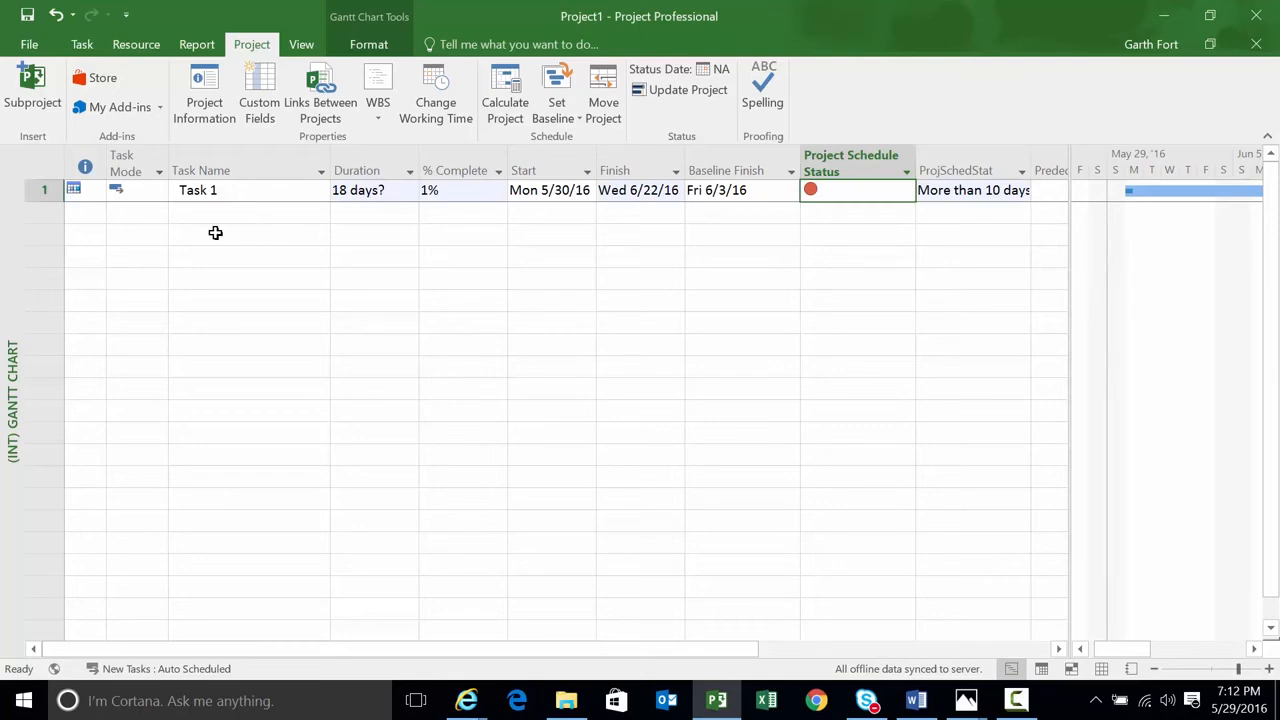
- Save the project to Project Web App as zzz_Graphic_Test and publish it without creating a project site
{"action": "left_click", "coordinate": [30, 45]}
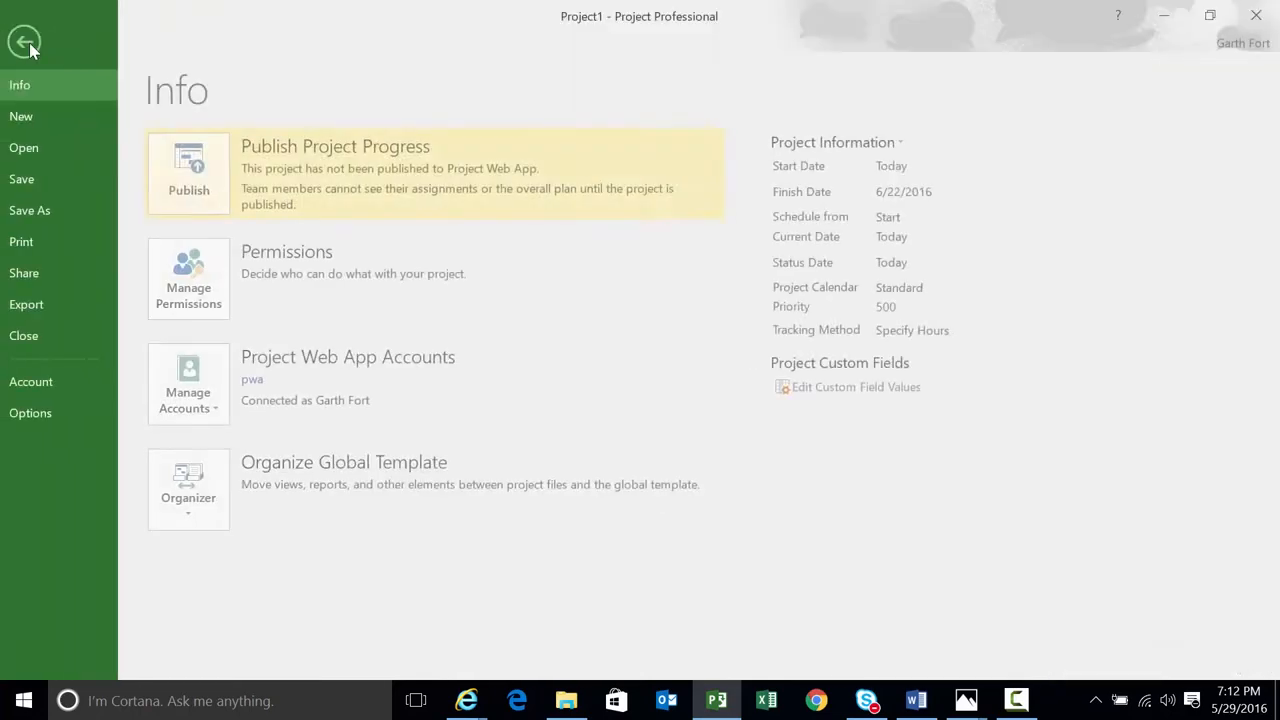
{"action": "left_click", "coordinate": [179, 178]}
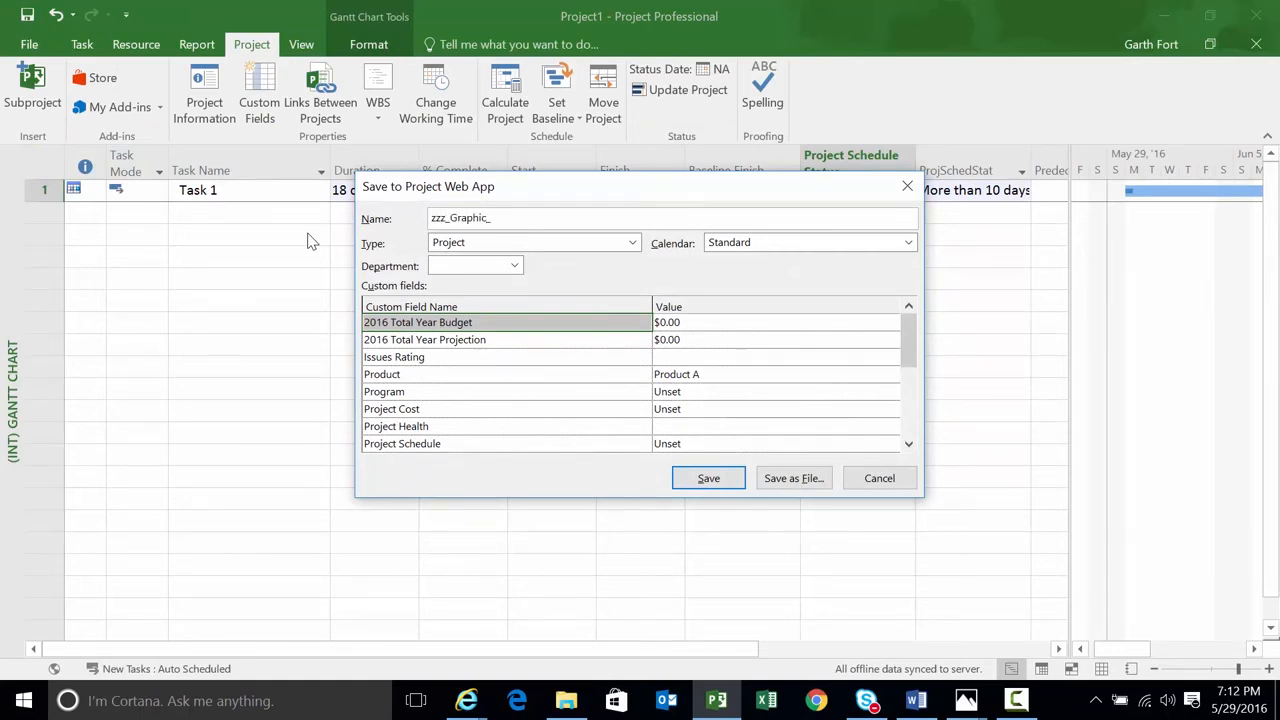
{"action": "key", "text": "Return"}
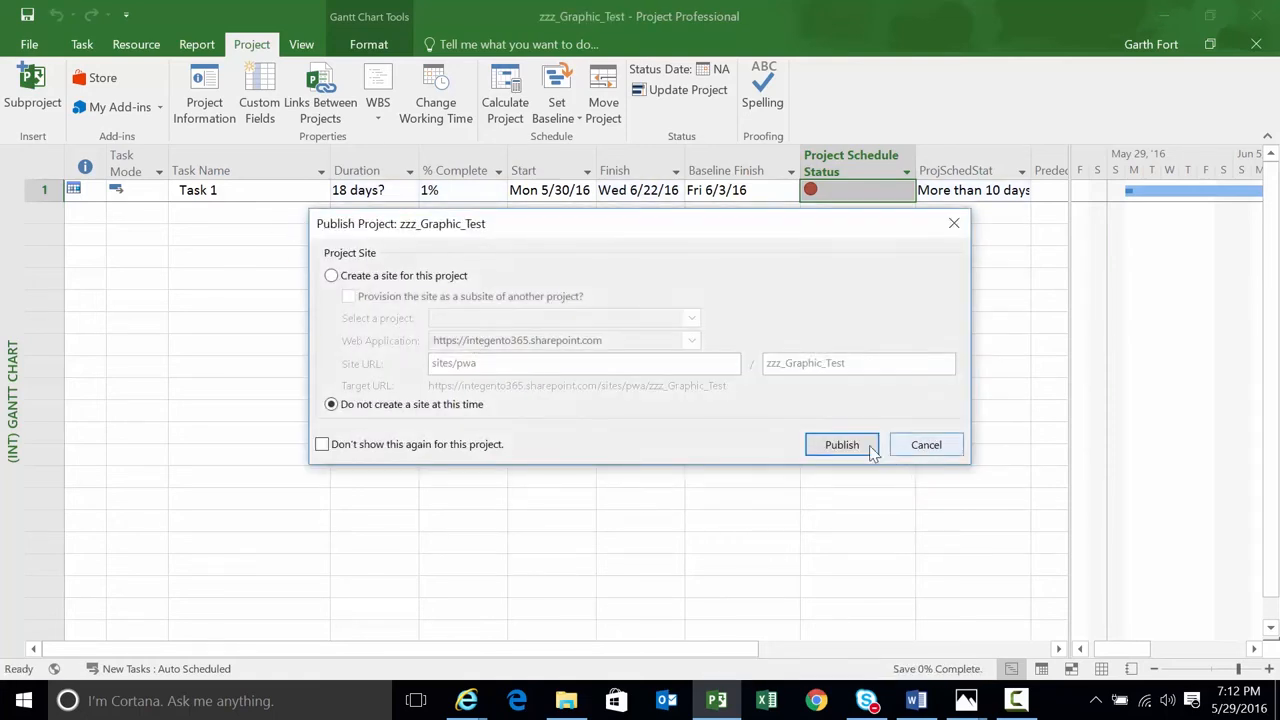
{"action": "left_click", "coordinate": [860, 445]}
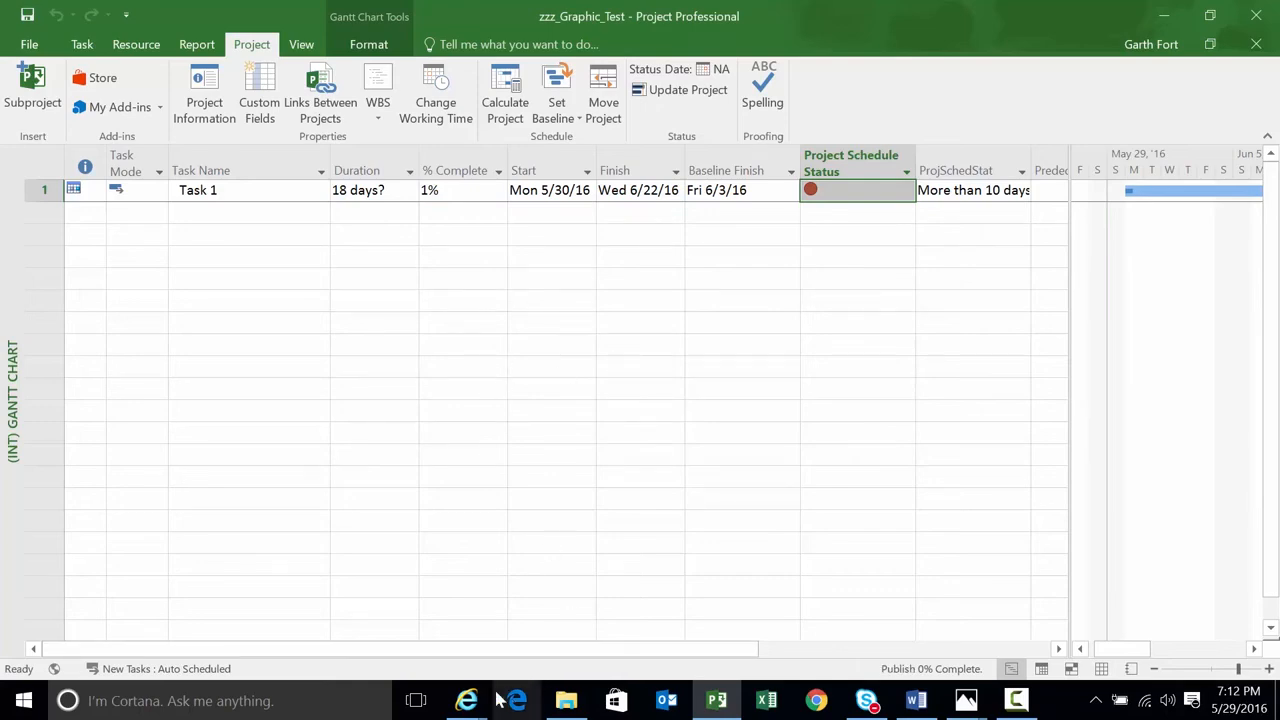
- Switch to Project Web App in the browser and open the Manage Views page from the server settings
{"action": "mouse_move", "coordinate": [470, 698]}
{"action": "left_click", "coordinate": [548, 649]}
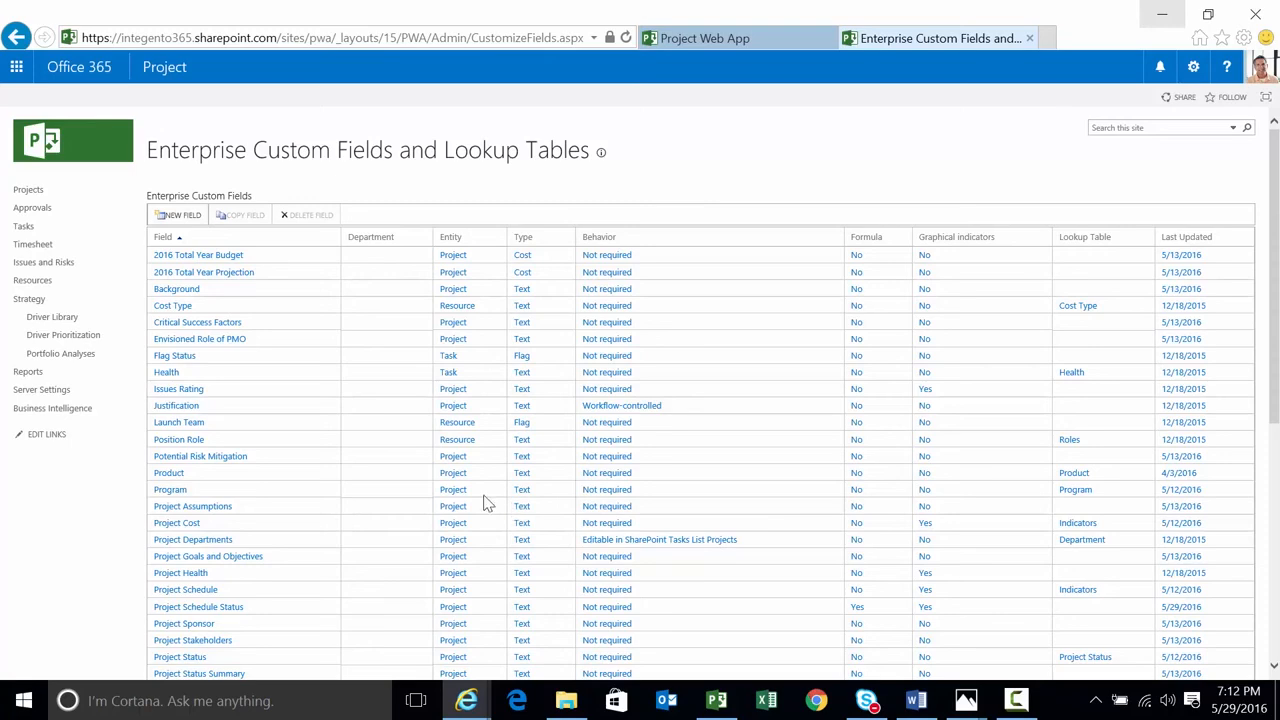
{"action": "left_click", "coordinate": [40, 391]}
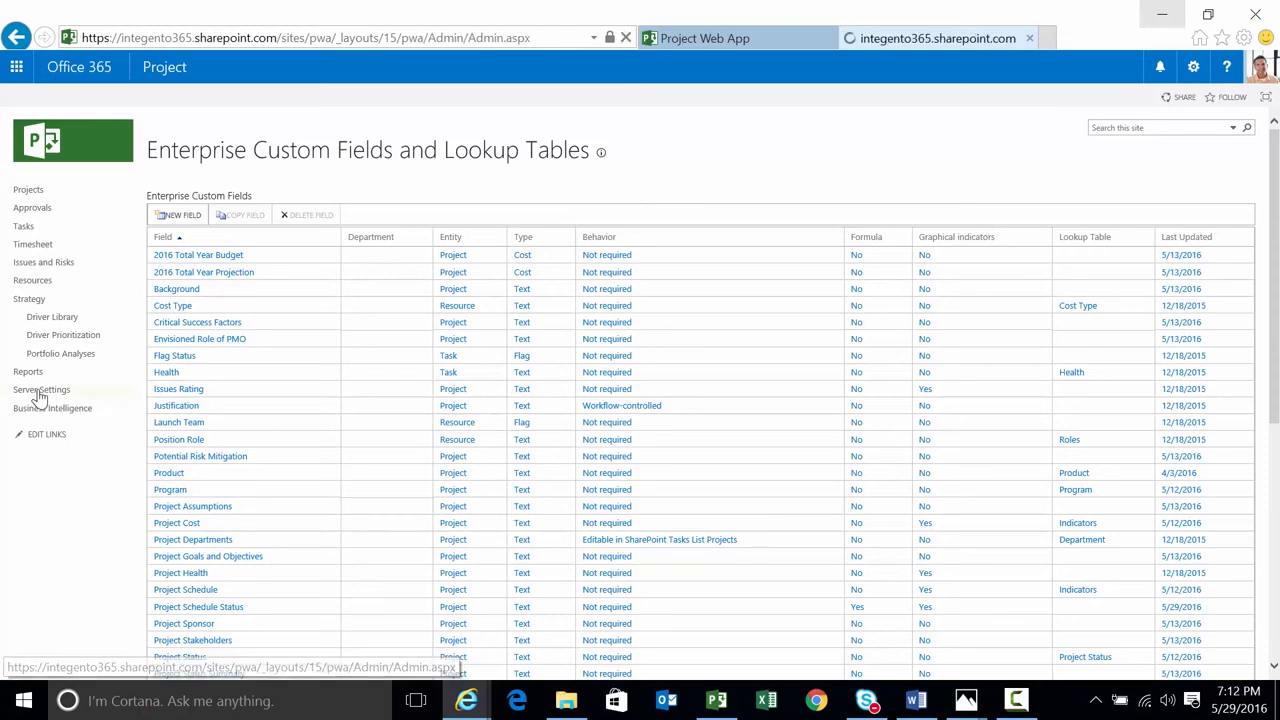
{"action": "left_click", "coordinate": [170, 316]}
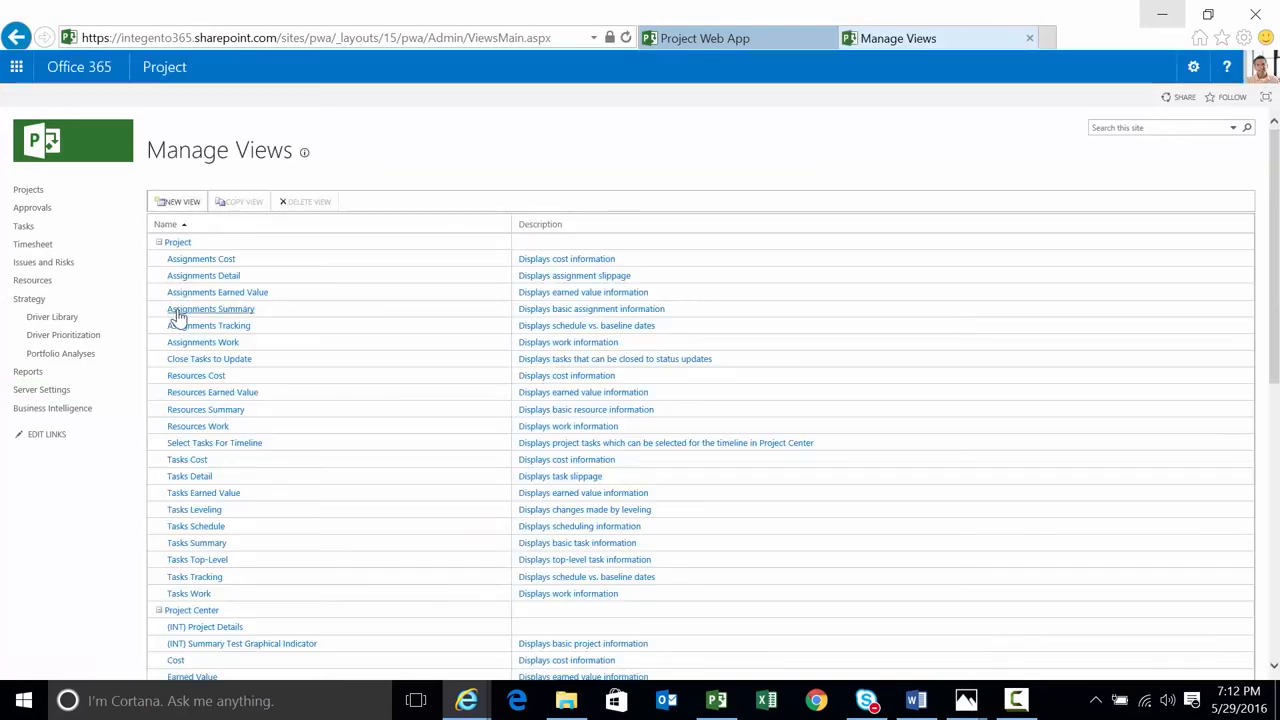
- Open the Project Center view (INT) Summary Test Graphical Indicator for editing
{"action": "scroll", "coordinate": [176, 423], "scroll_direction": "down", "scroll_amount": 3}
{"action": "scroll", "coordinate": [176, 423], "scroll_direction": "down", "scroll_amount": 1}
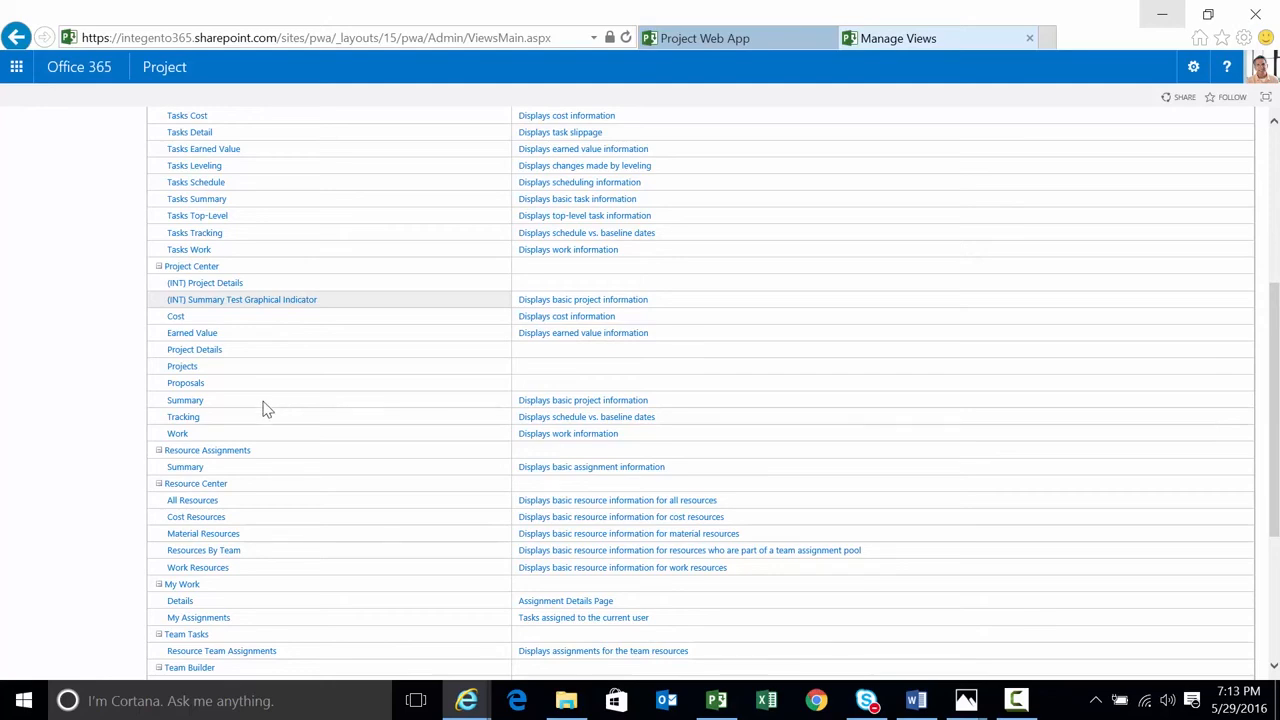
{"action": "scroll", "coordinate": [264, 397], "scroll_direction": "up", "scroll_amount": 4}
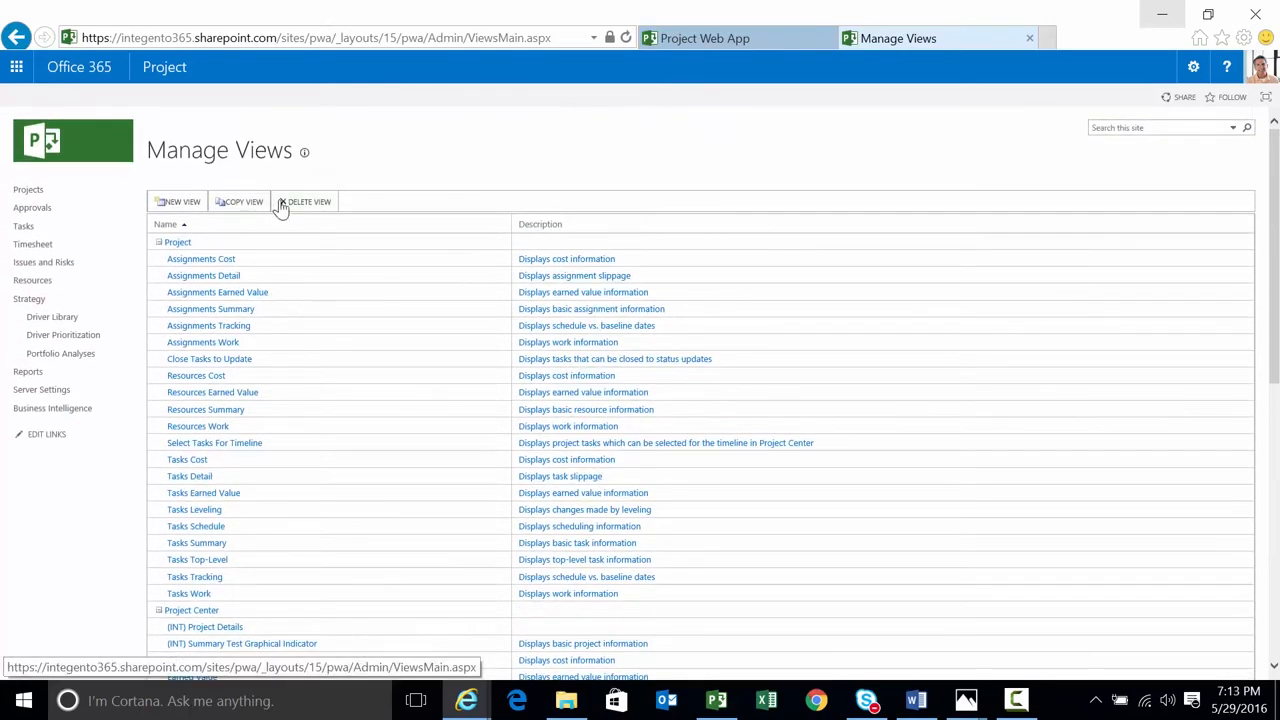
{"action": "scroll", "coordinate": [268, 393], "scroll_direction": "down", "scroll_amount": 1}
{"action": "scroll", "coordinate": [268, 393], "scroll_direction": "down", "scroll_amount": 3}
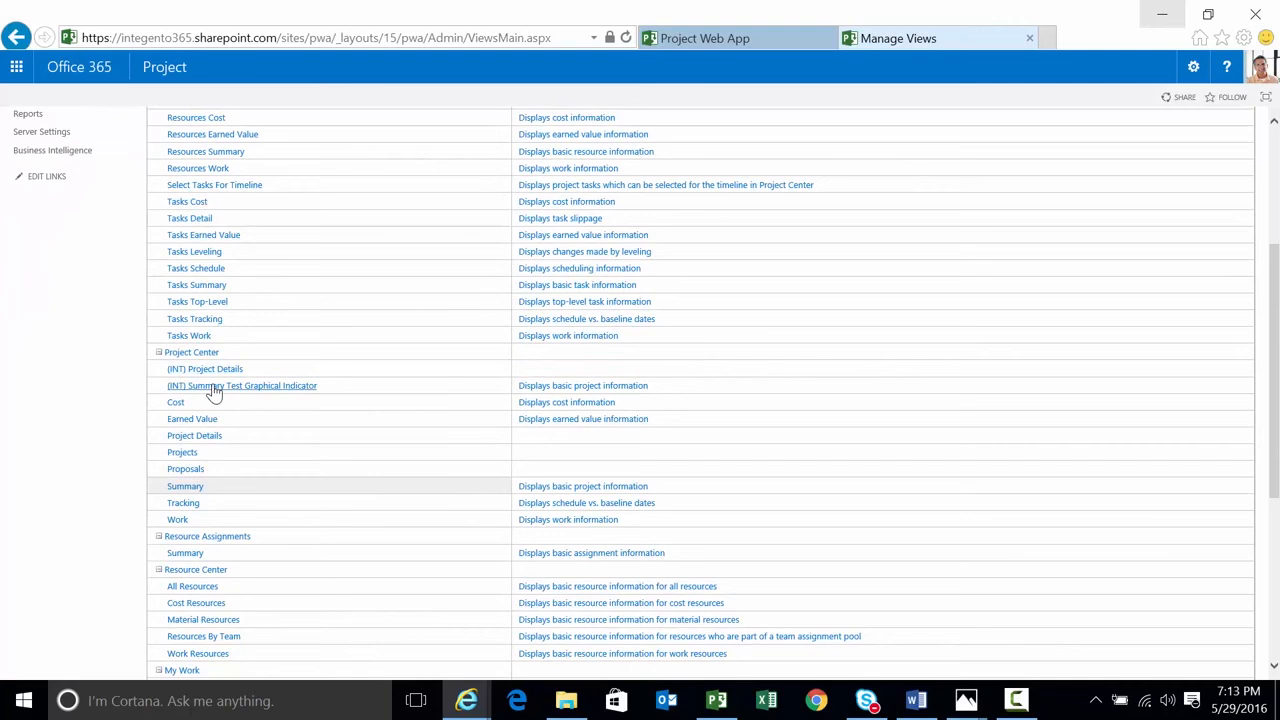
{"action": "left_click", "coordinate": [213, 390]}
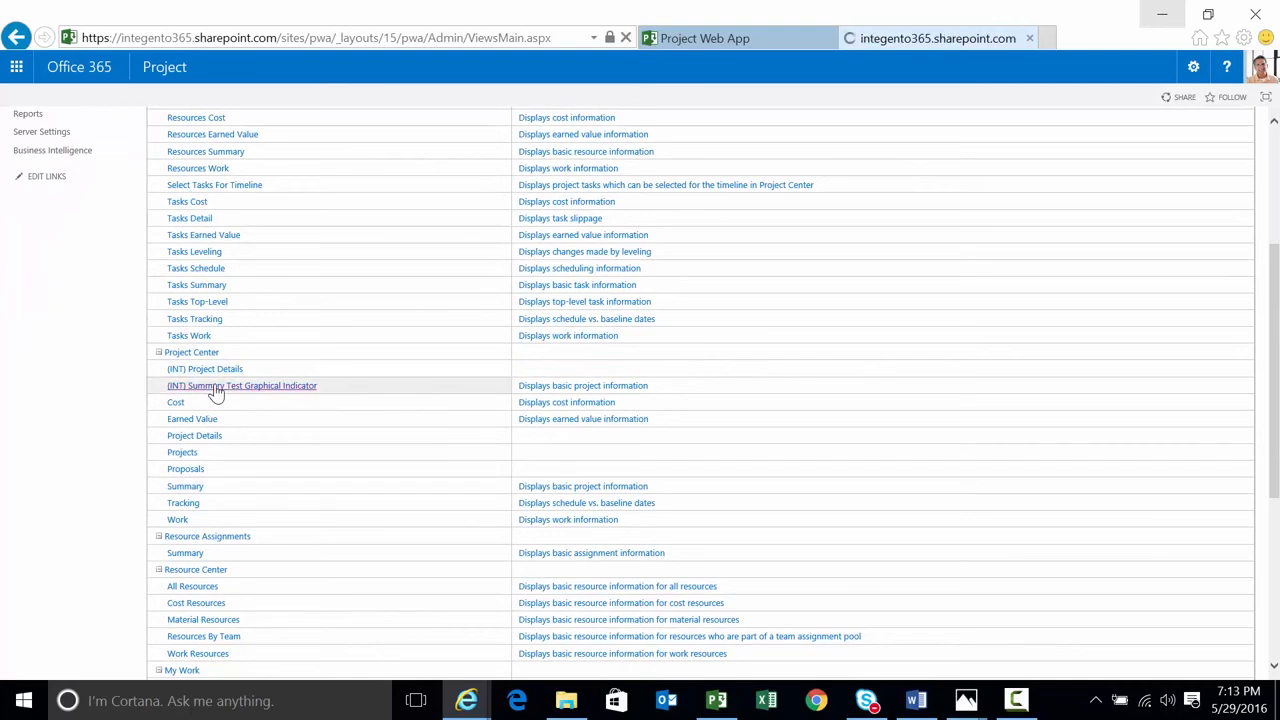
- Add the Project Schedule Status field to the view's displayed fields
{"action": "scroll", "coordinate": [286, 366], "scroll_direction": "down", "scroll_amount": 3}
{"action": "left_click", "coordinate": [487, 235]}
{"action": "scroll", "coordinate": [505, 249], "scroll_direction": "down", "scroll_amount": 5}
{"action": "type", "text": "proj"}
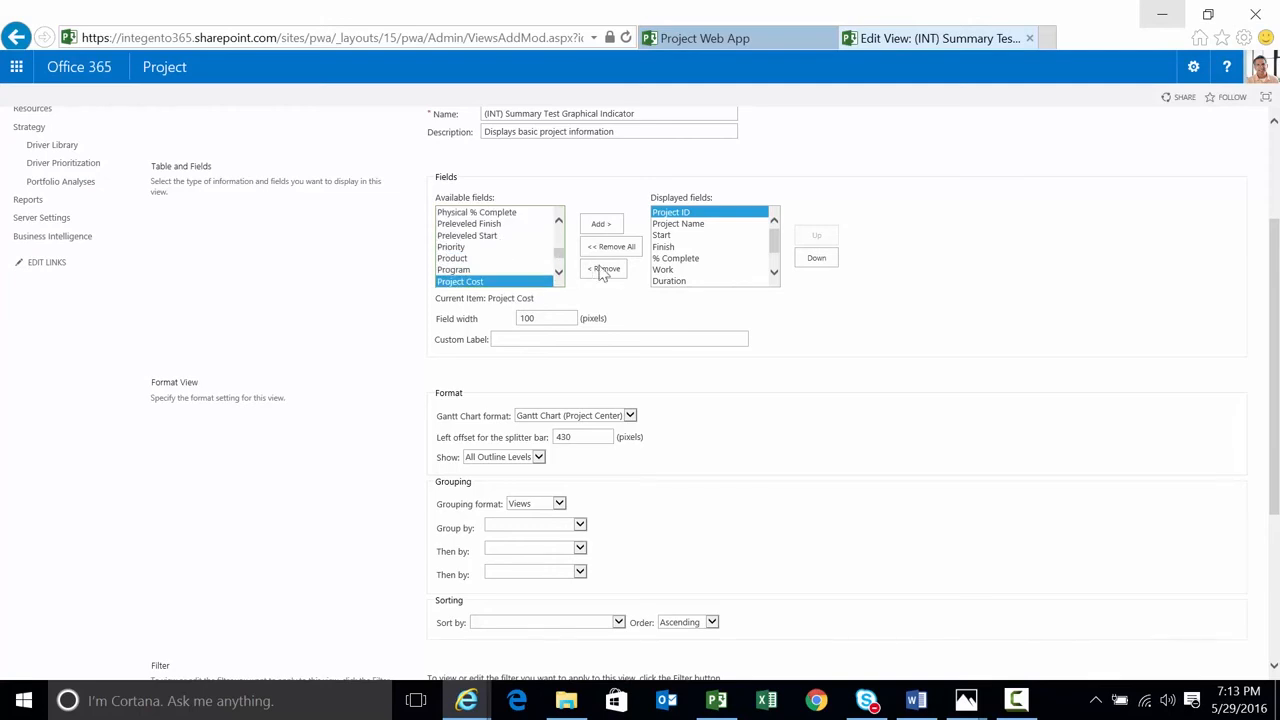
{"action": "left_click", "coordinate": [559, 272]}
{"action": "left_click", "coordinate": [559, 272]}
{"action": "left_click", "coordinate": [559, 272]}
{"action": "left_click", "coordinate": [531, 247]}
{"action": "left_click", "coordinate": [600, 224]}
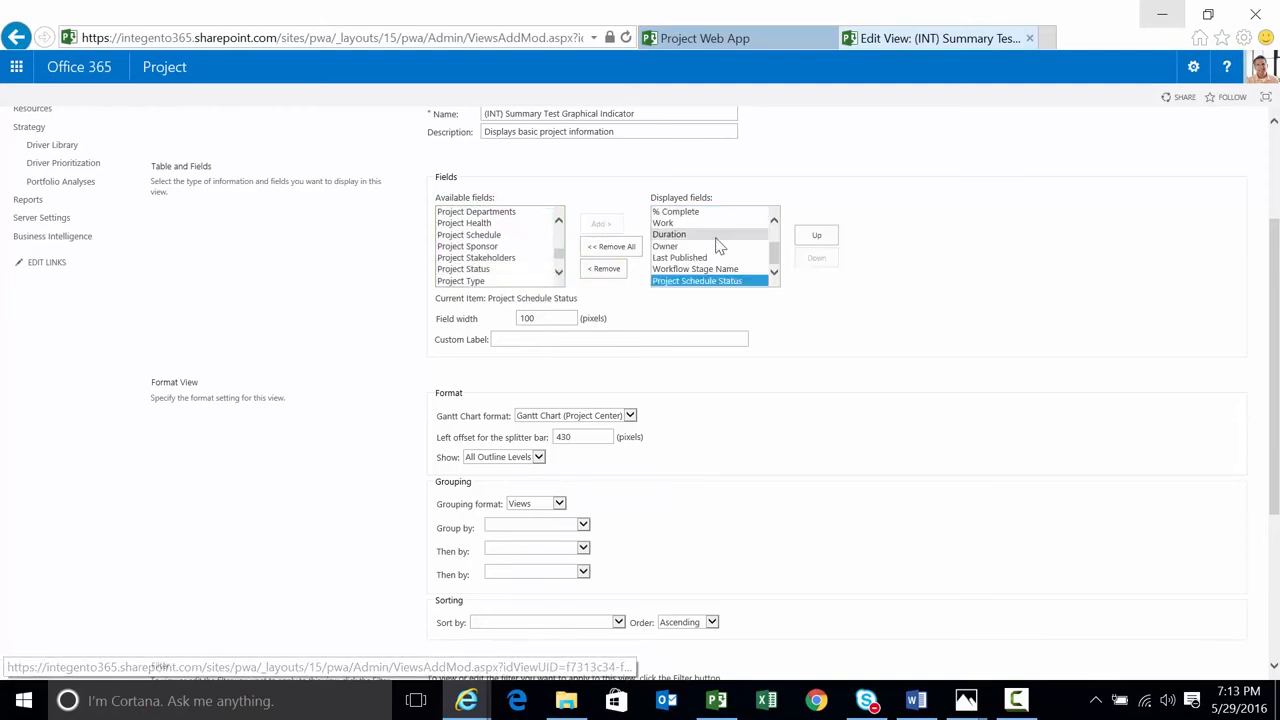
- Move Project Schedule Status directly below Project Name in the displayed fields and save the view
{"action": "left_click", "coordinate": [816, 237]}
{"action": "left_click", "coordinate": [816, 239]}
{"action": "left_click", "coordinate": [816, 239]}
{"action": "left_click", "coordinate": [816, 239]}
{"action": "left_click", "coordinate": [816, 239]}
{"action": "left_click", "coordinate": [816, 239]}
{"action": "left_click", "coordinate": [816, 239]}
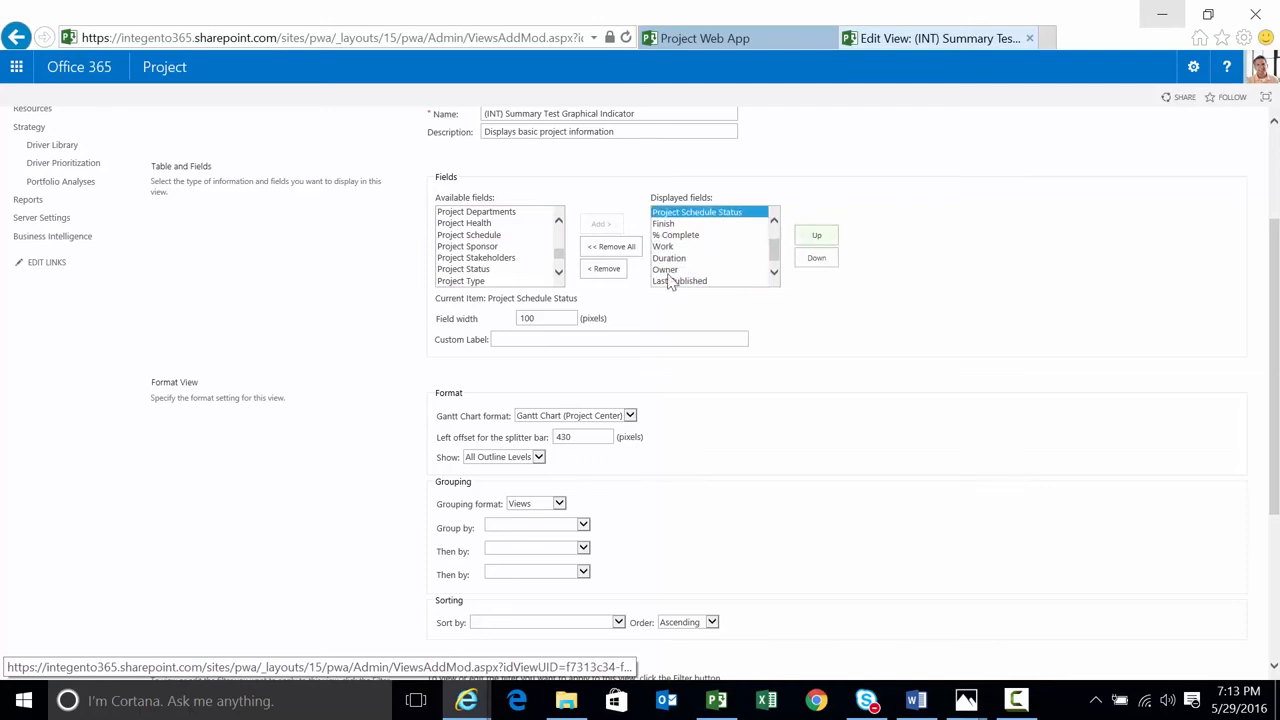
{"action": "scroll", "coordinate": [708, 266], "scroll_direction": "up", "scroll_amount": 1}
{"action": "left_click", "coordinate": [816, 237]}
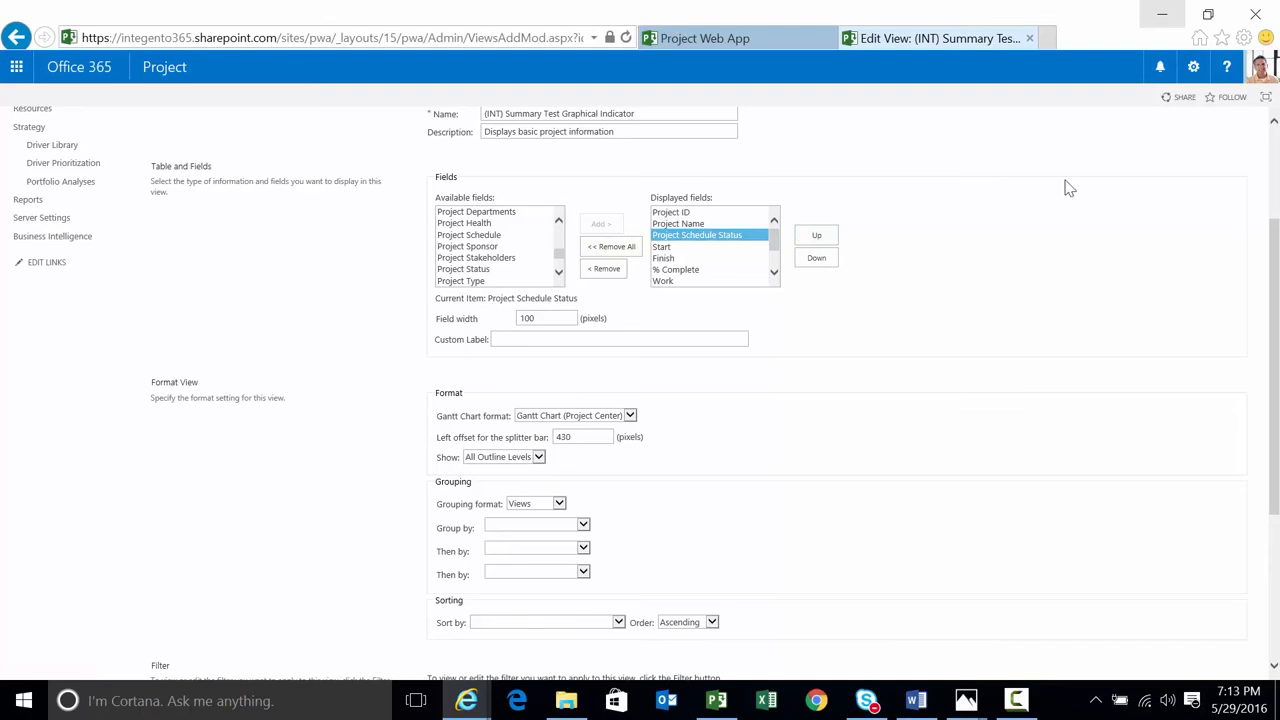
{"action": "scroll", "coordinate": [1066, 186], "scroll_direction": "up", "scroll_amount": 3}
{"action": "left_click", "coordinate": [1180, 223]}
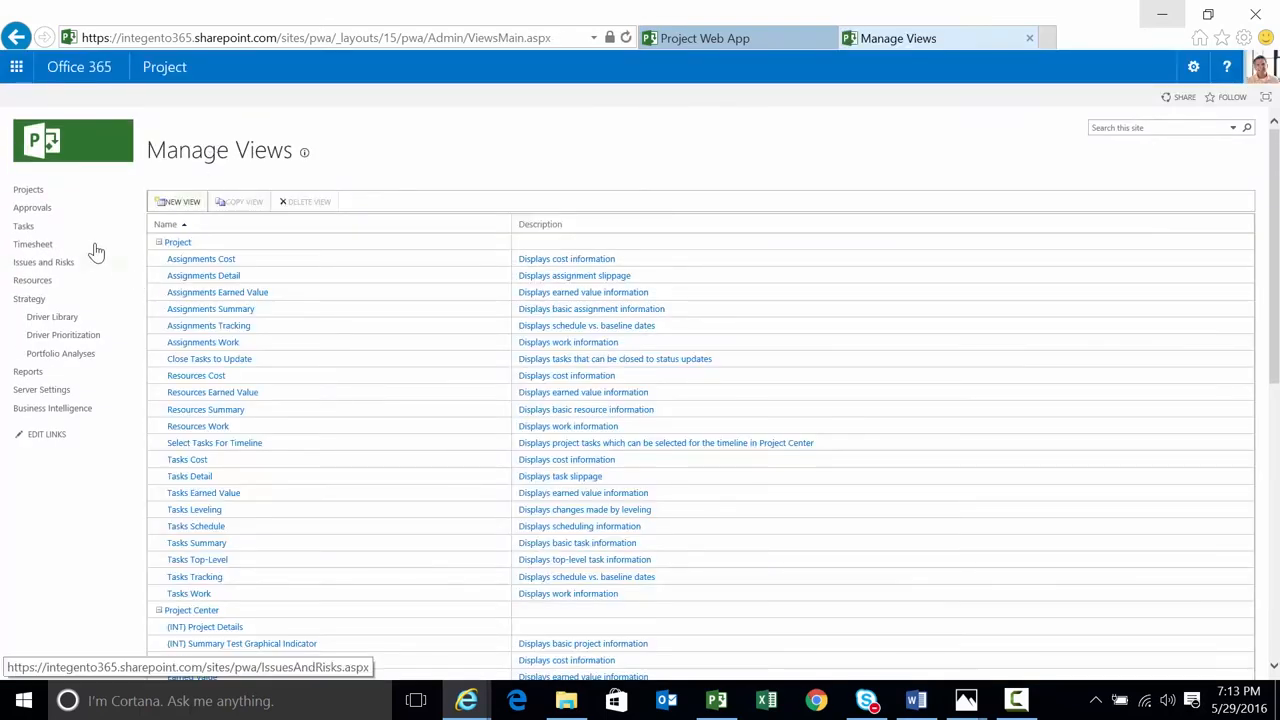
- Open the Project Center and widen the project table and its Project Name column to show Project Schedule Status fully
{"action": "left_click", "coordinate": [44, 196]}
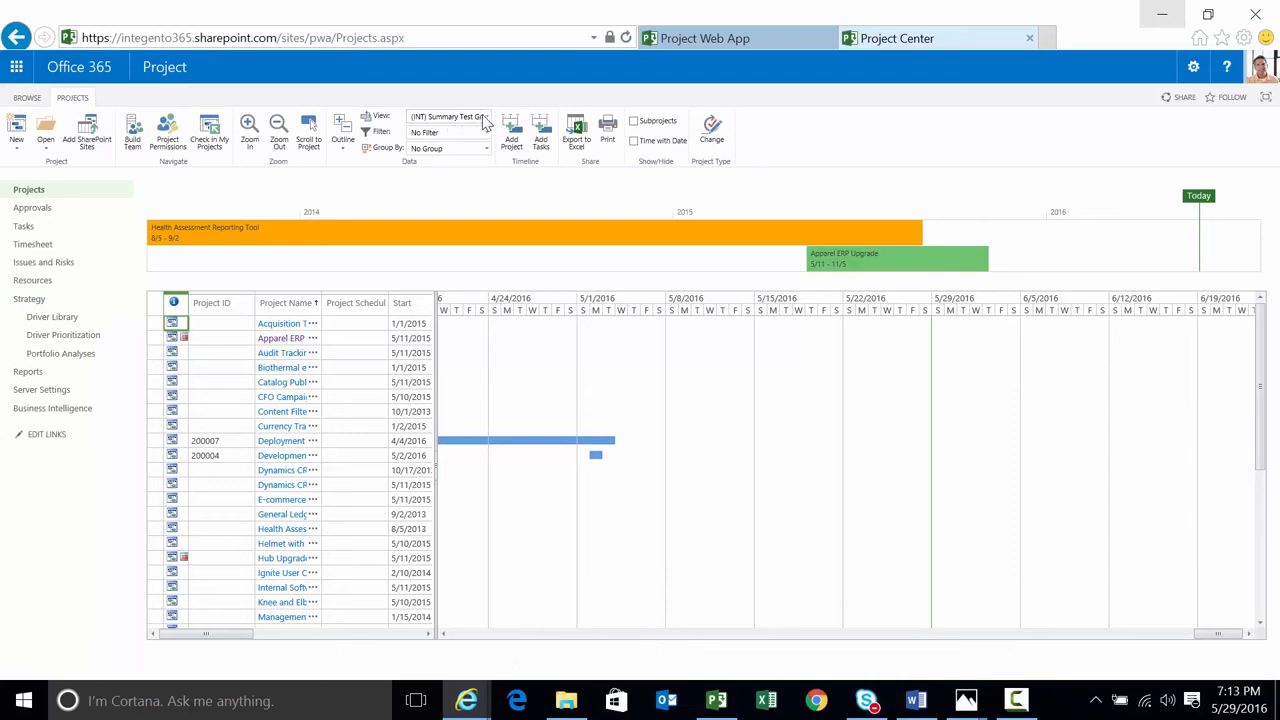
{"action": "left_click_drag", "start_coordinate": [436, 347], "coordinate": [745, 340]}
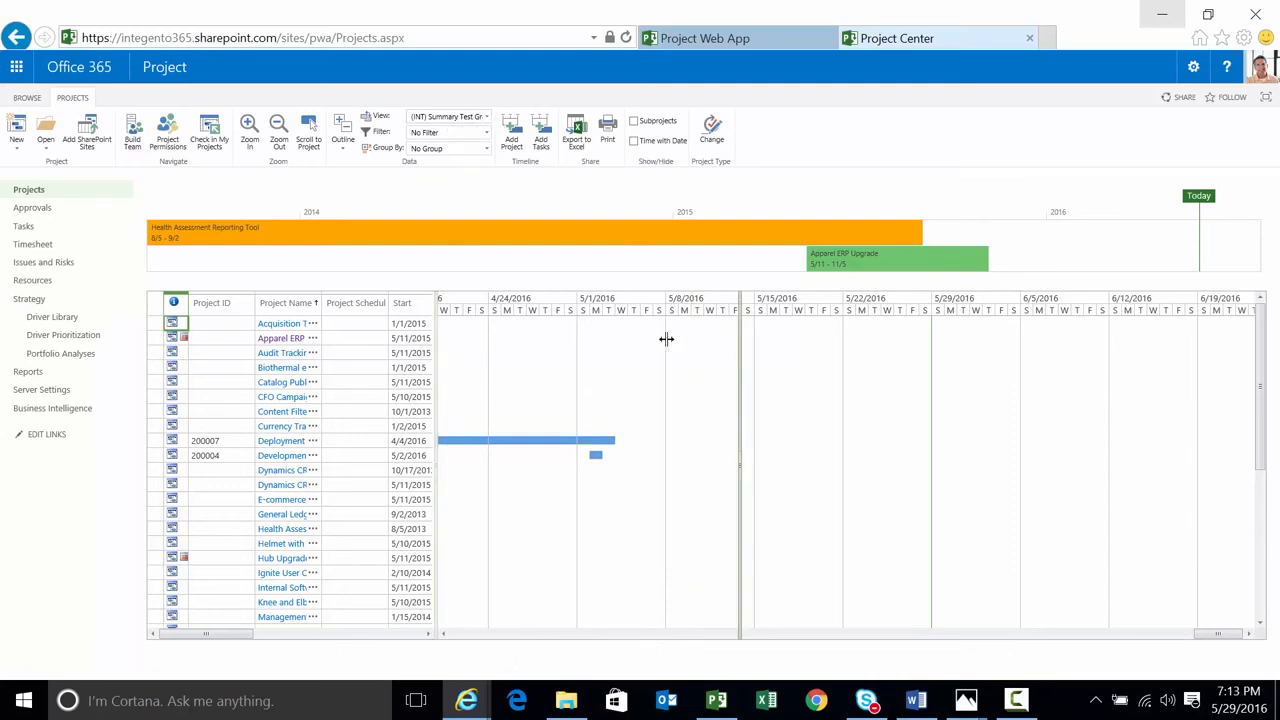
{"action": "left_click_drag", "start_coordinate": [324, 303], "coordinate": [591, 304]}
- Examine the Project Schedule Status column across the projects and check the indicator for zzz_Graphic_Test
{"action": "mouse_move", "coordinate": [514, 308]}
{"action": "left_mouse_down"}
{"action": "mouse_move", "coordinate": [544, 347]}
{"action": "mouse_move", "coordinate": [537, 523]}
{"action": "mouse_move", "coordinate": [534, 406]}
{"action": "mouse_move", "coordinate": [528, 489]}
{"action": "mouse_move", "coordinate": [539, 533]}
{"action": "left_mouse_up"}
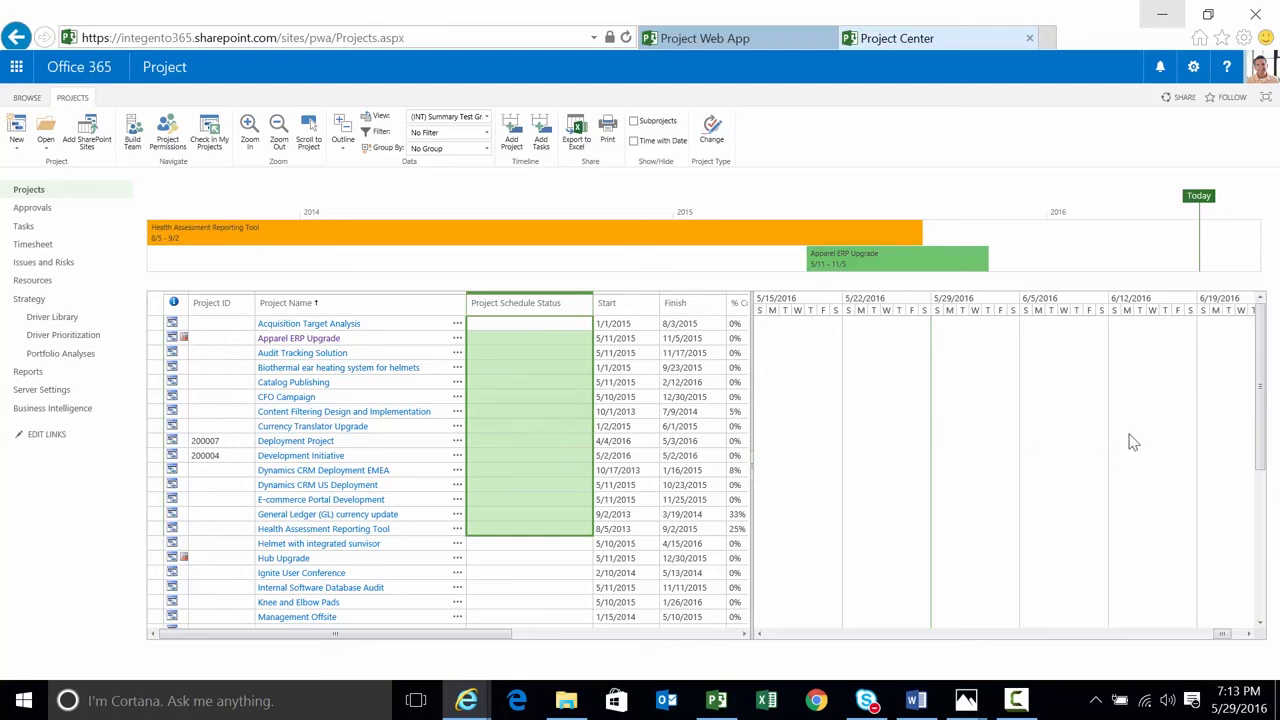
{"action": "scroll", "coordinate": [1262, 620], "scroll_direction": "down", "scroll_amount": 6}
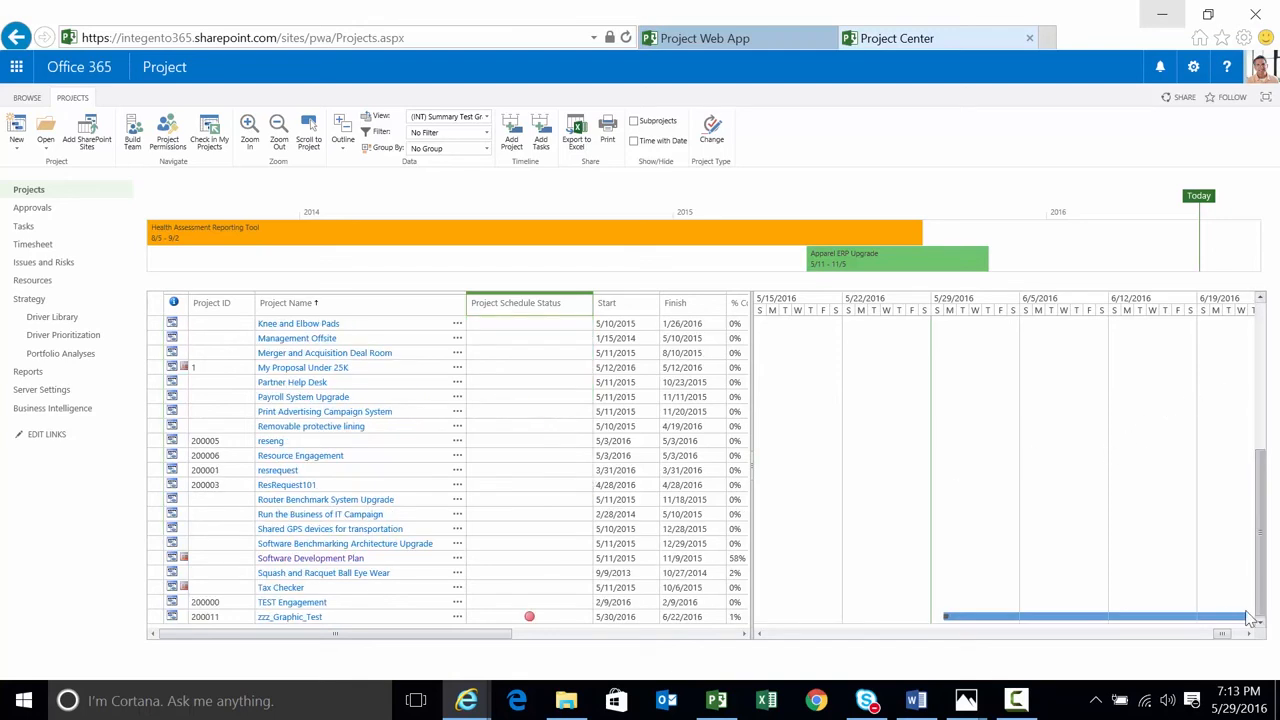
{"action": "left_click", "coordinate": [514, 620]}
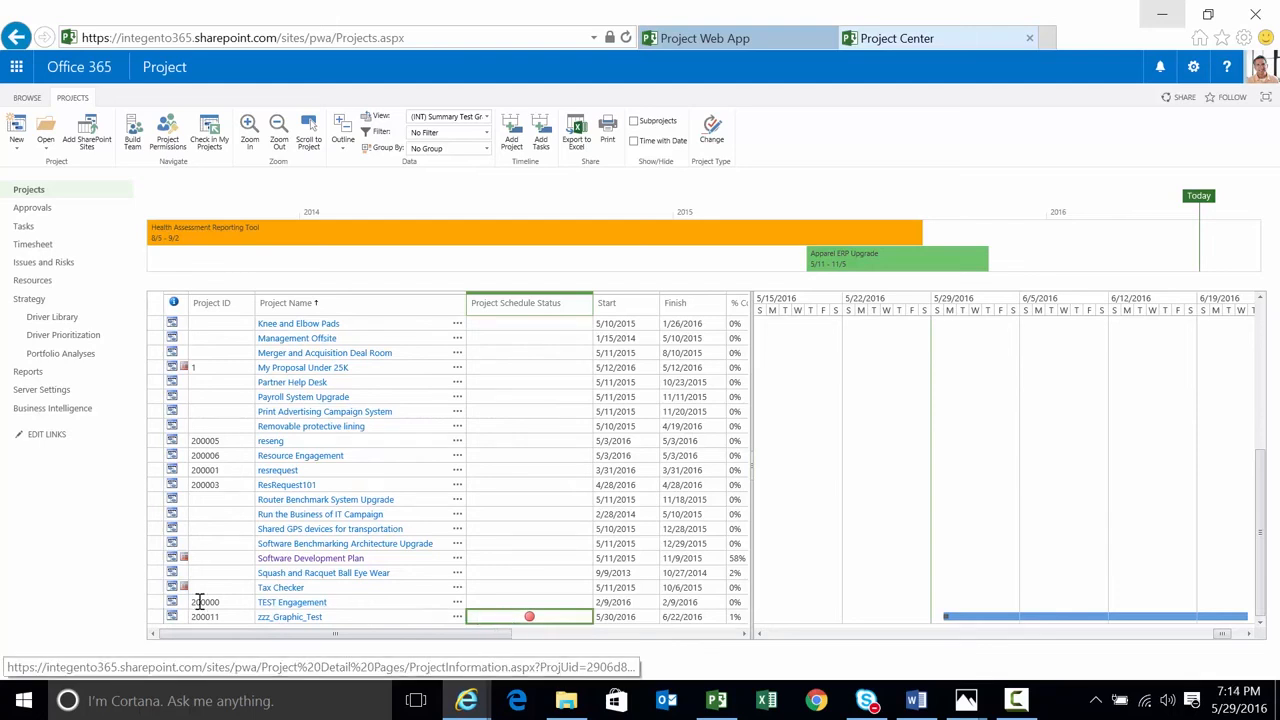
{"action": "left_click", "coordinate": [154, 619]}
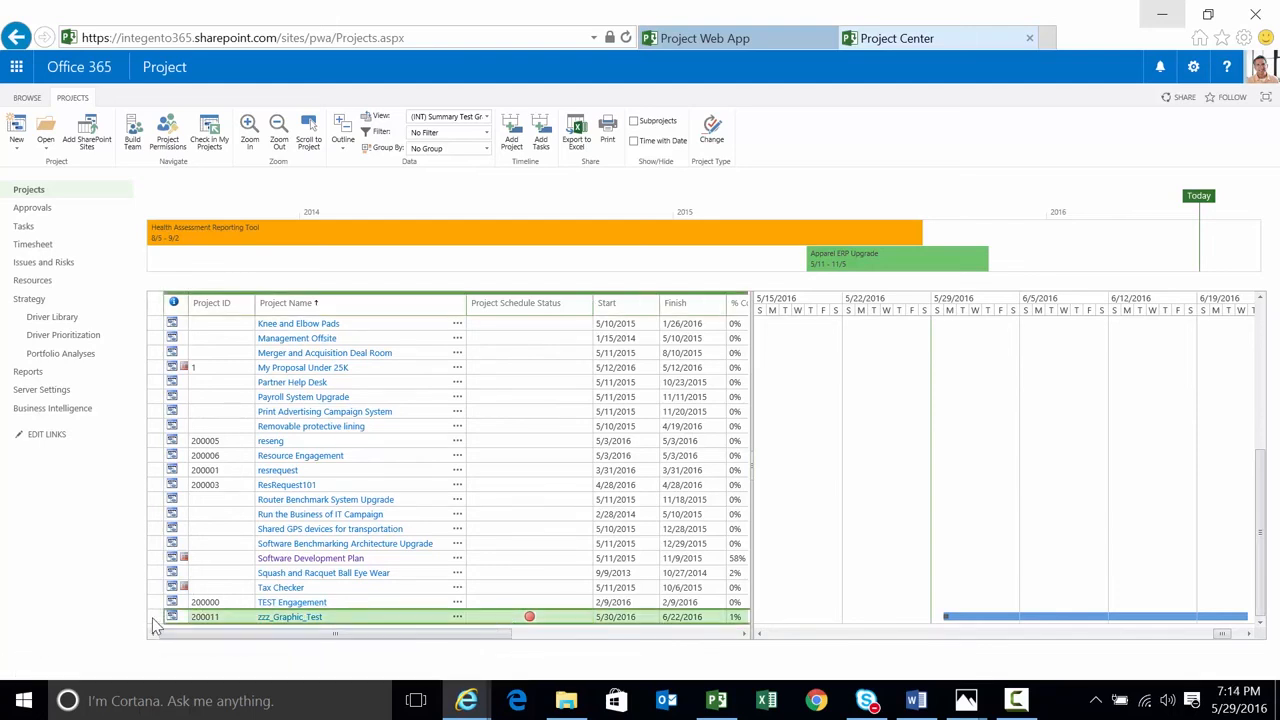